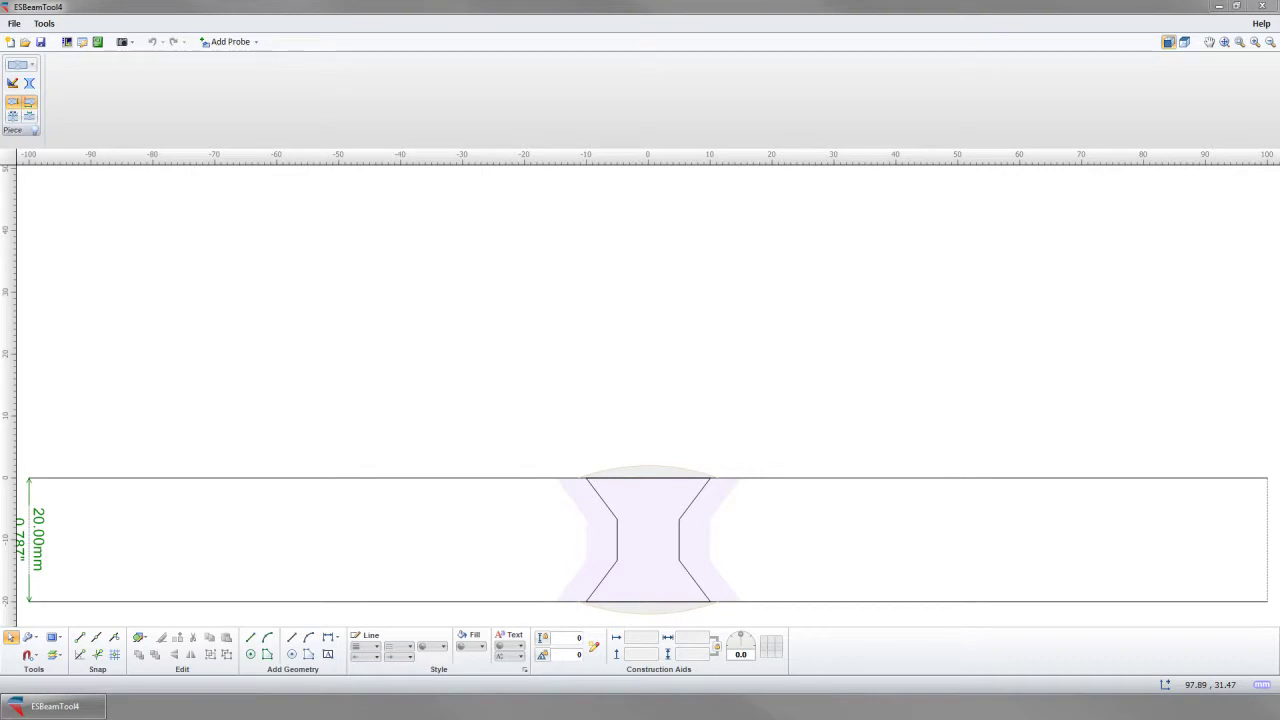
Step: Switch the piece type from the plate to Custom for user-drawn geometry
{"action": "left_click", "coordinate": [31, 67]}
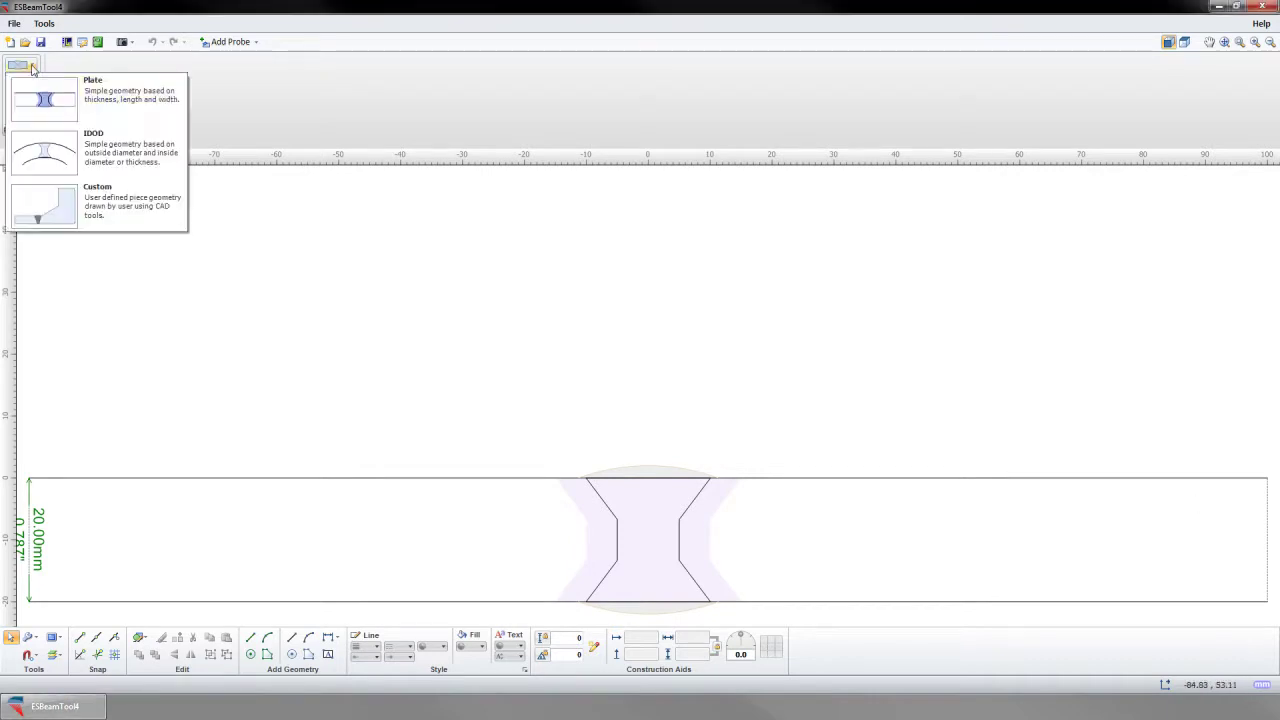
{"action": "left_click", "coordinate": [48, 203]}
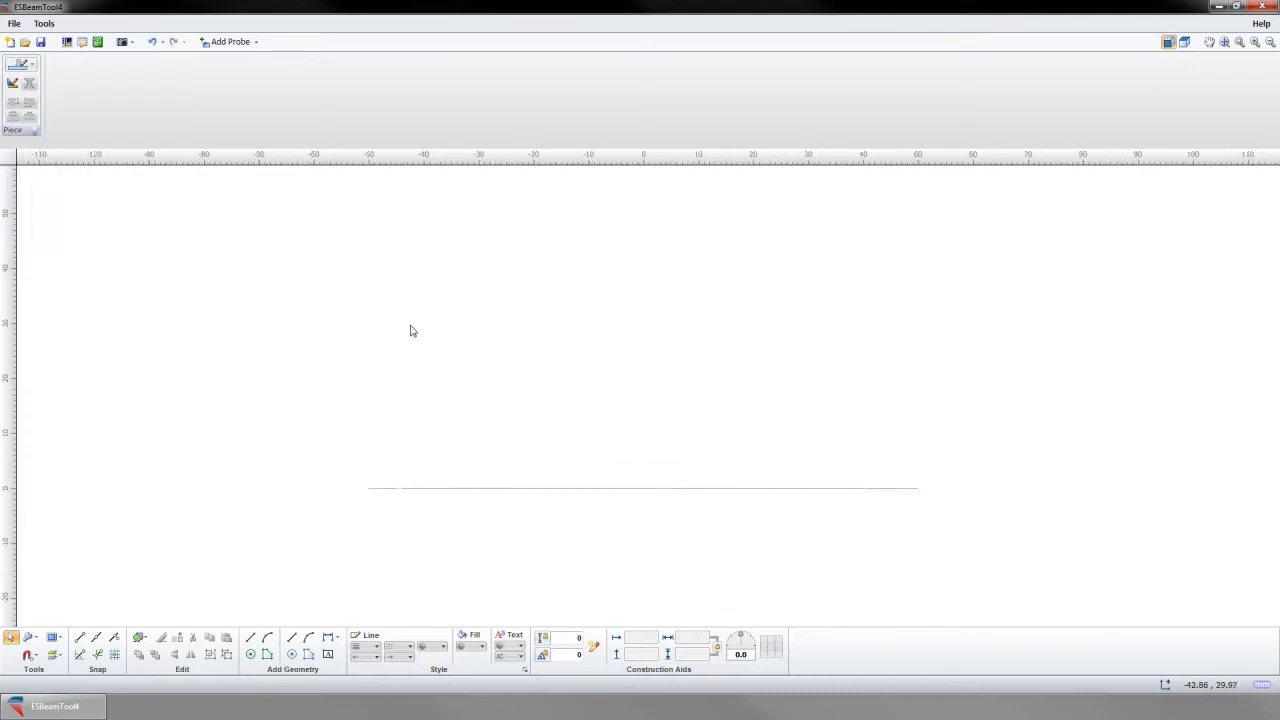
Step: Place the calibration-block bitmap photo on the canvas at about 89.78 by 26.41 mm
{"action": "left_click", "coordinate": [139, 637]}
{"action": "left_click", "coordinate": [208, 622]}
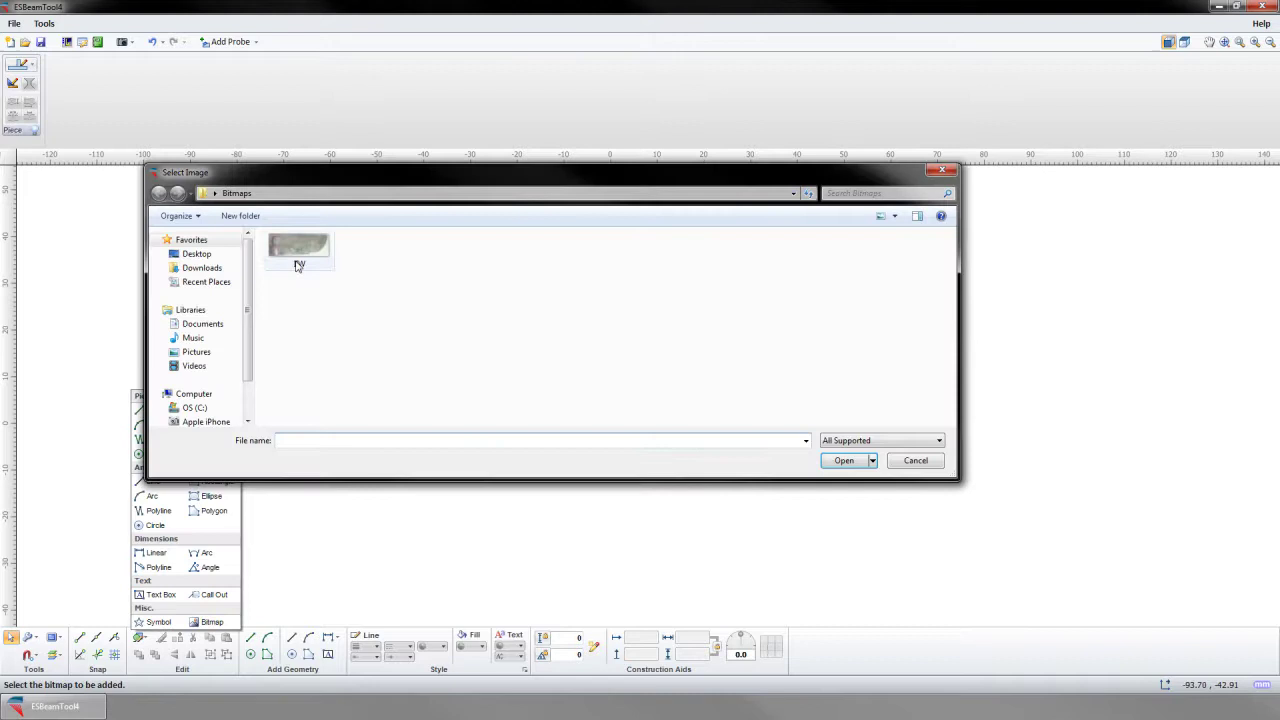
{"action": "double_click", "coordinate": [299, 255]}
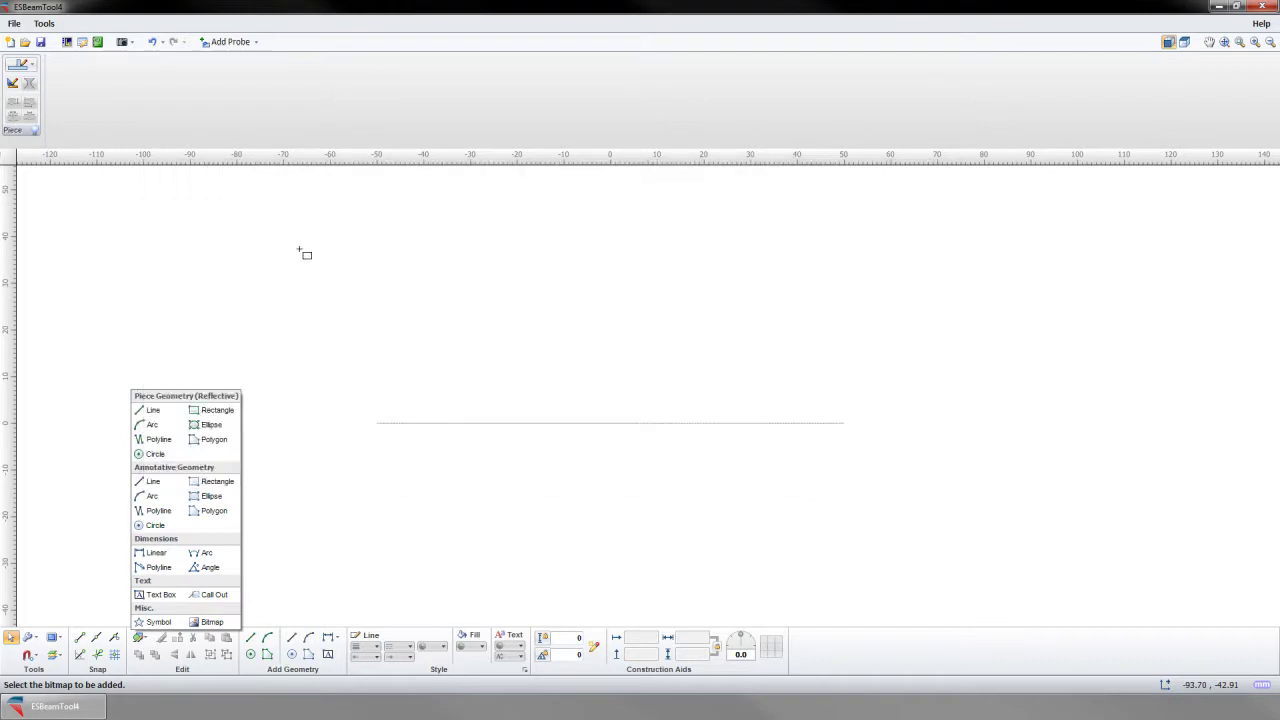
{"action": "left_click", "coordinate": [386, 265]}
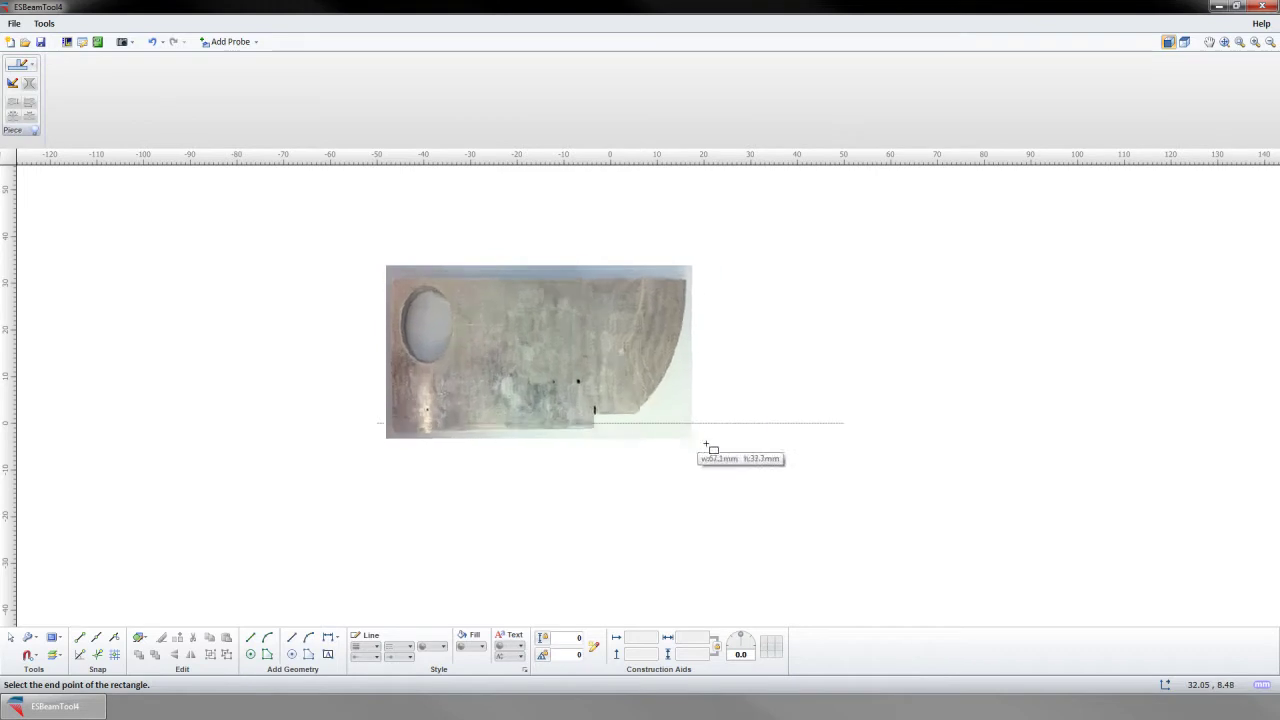
{"action": "left_click", "coordinate": [802, 385]}
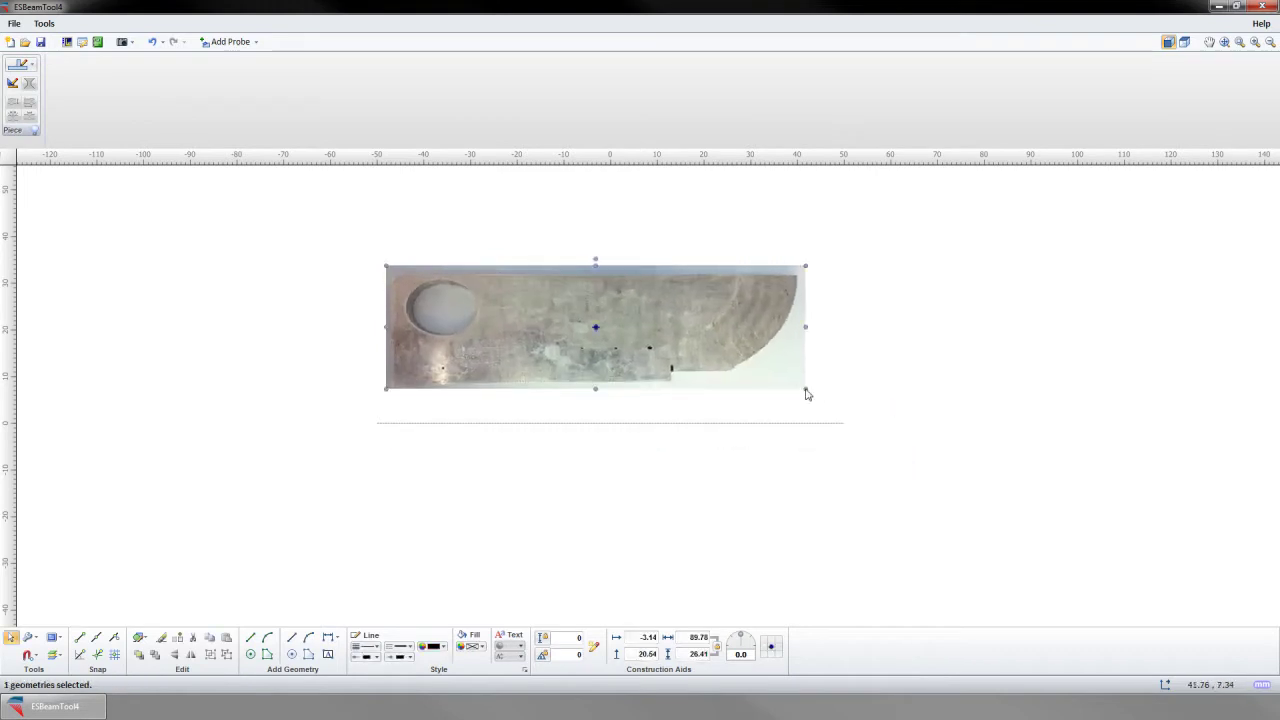
{"action": "scroll", "coordinate": [731, 423], "scroll_direction": "down", "scroll_amount": 3}
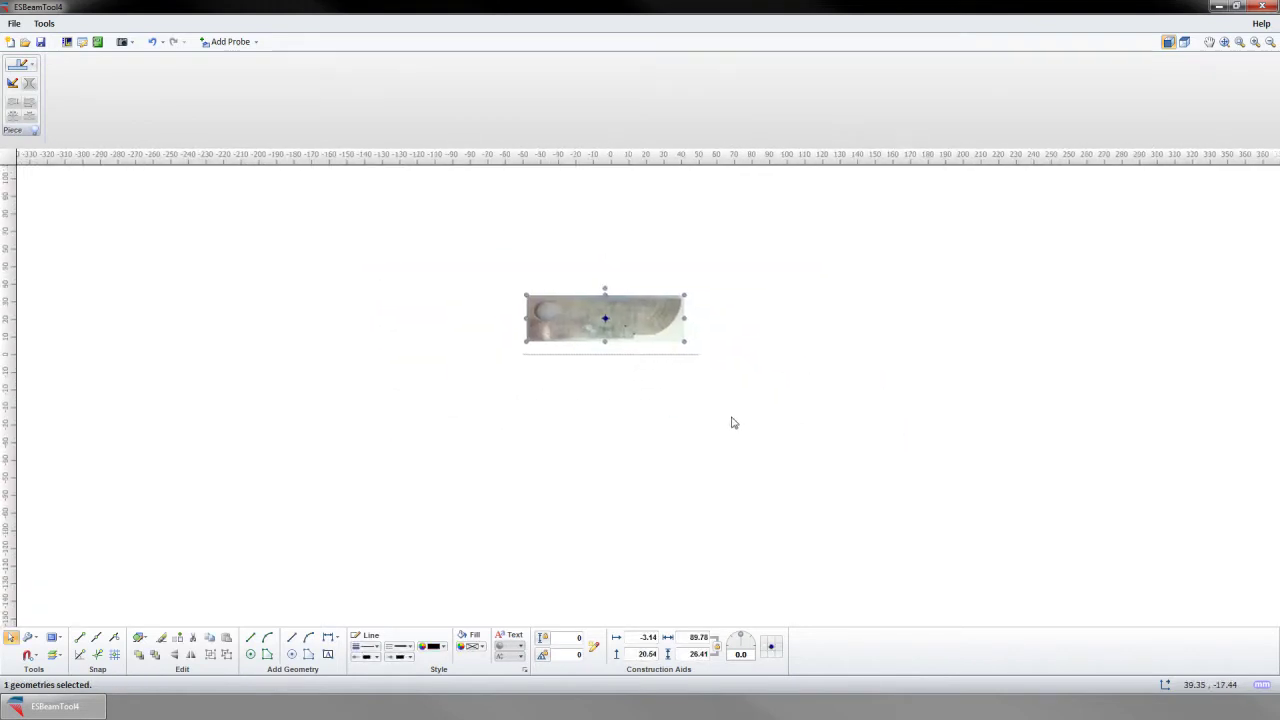
Step: Draw a rectangle below the photo and size it to exactly 300 by 100 mm
{"action": "left_click", "coordinate": [141, 641]}
{"action": "left_click", "coordinate": [217, 414]}
{"action": "left_click", "coordinate": [380, 372]}
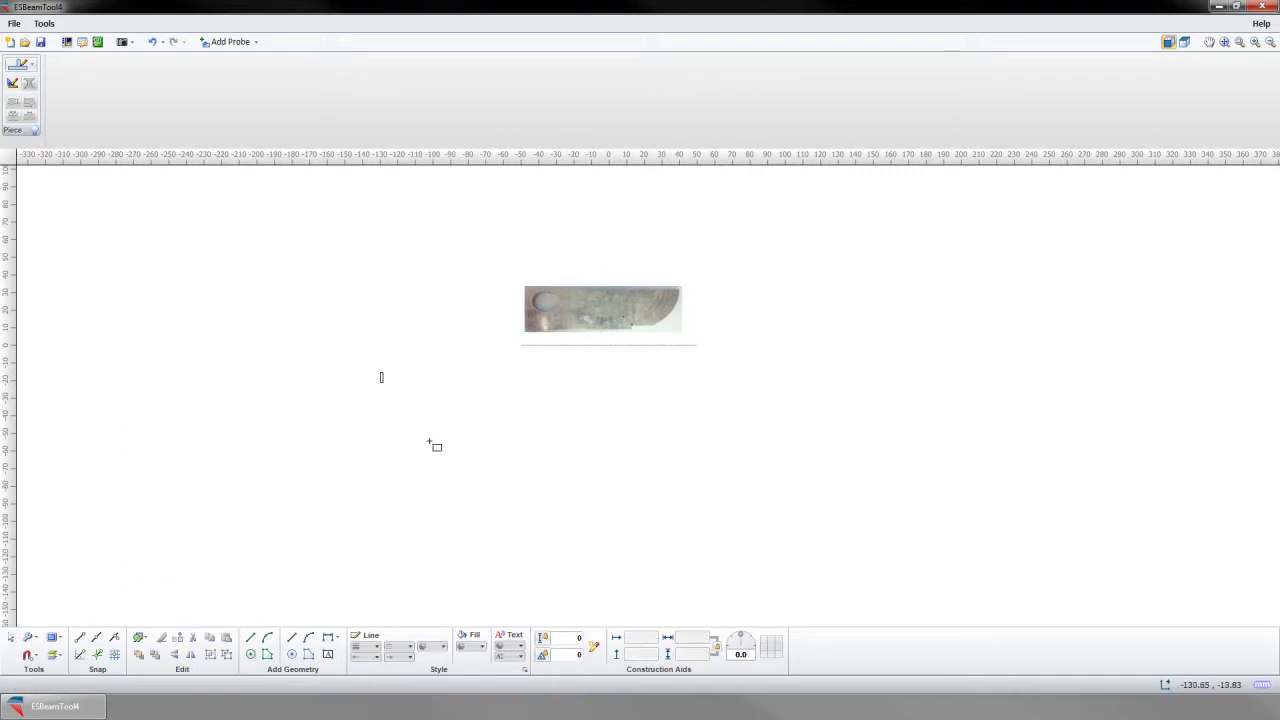
{"action": "left_click", "coordinate": [967, 566]}
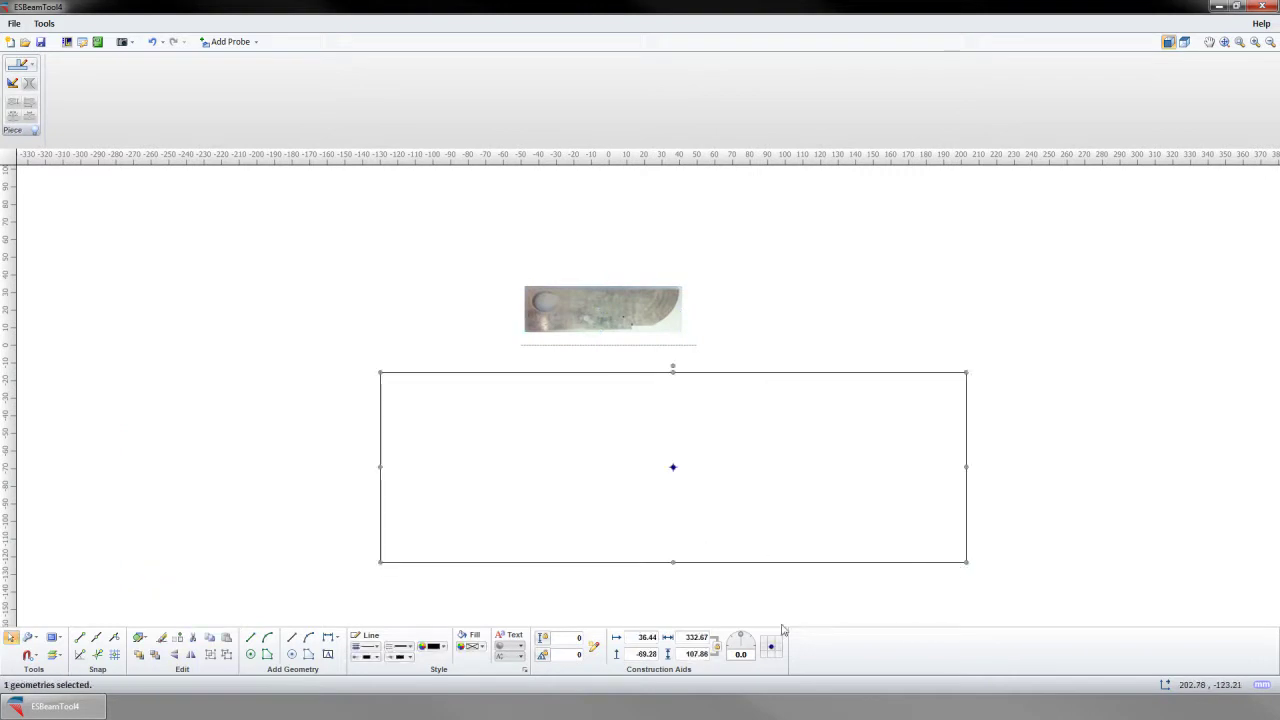
{"action": "double_click", "coordinate": [697, 637]}
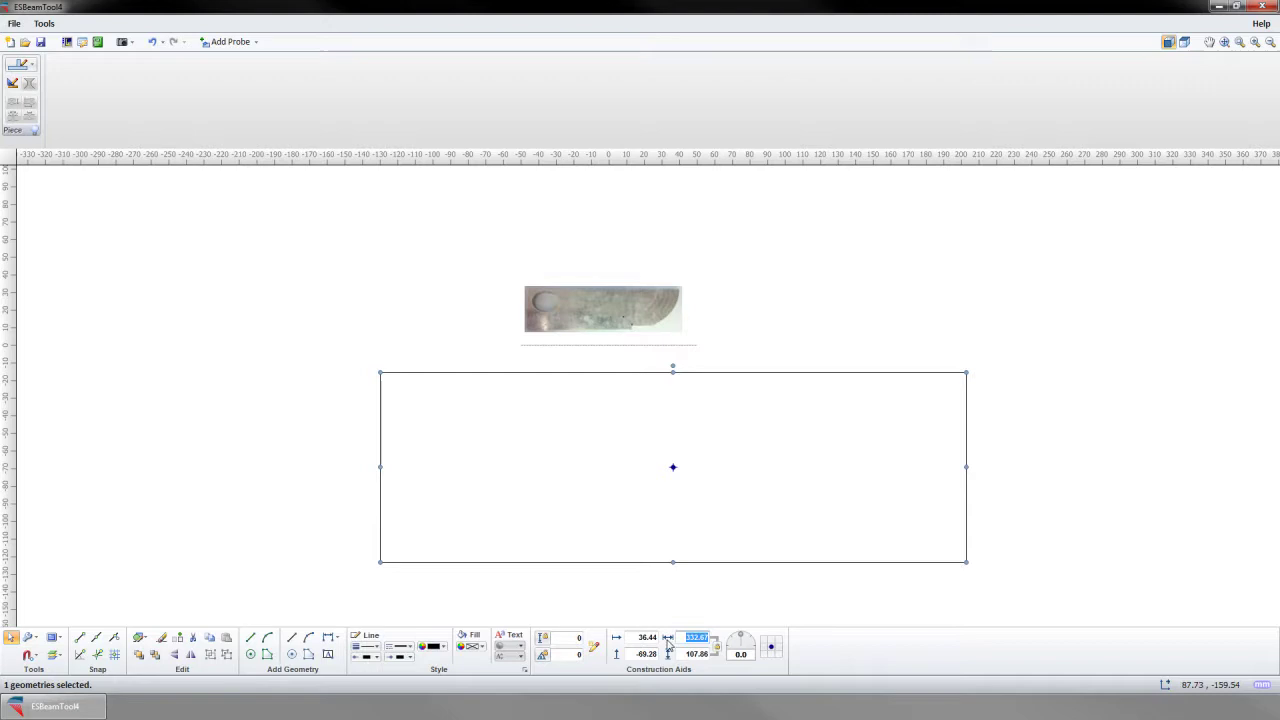
{"action": "type", "text": "300"}
{"action": "double_click", "coordinate": [709, 653]}
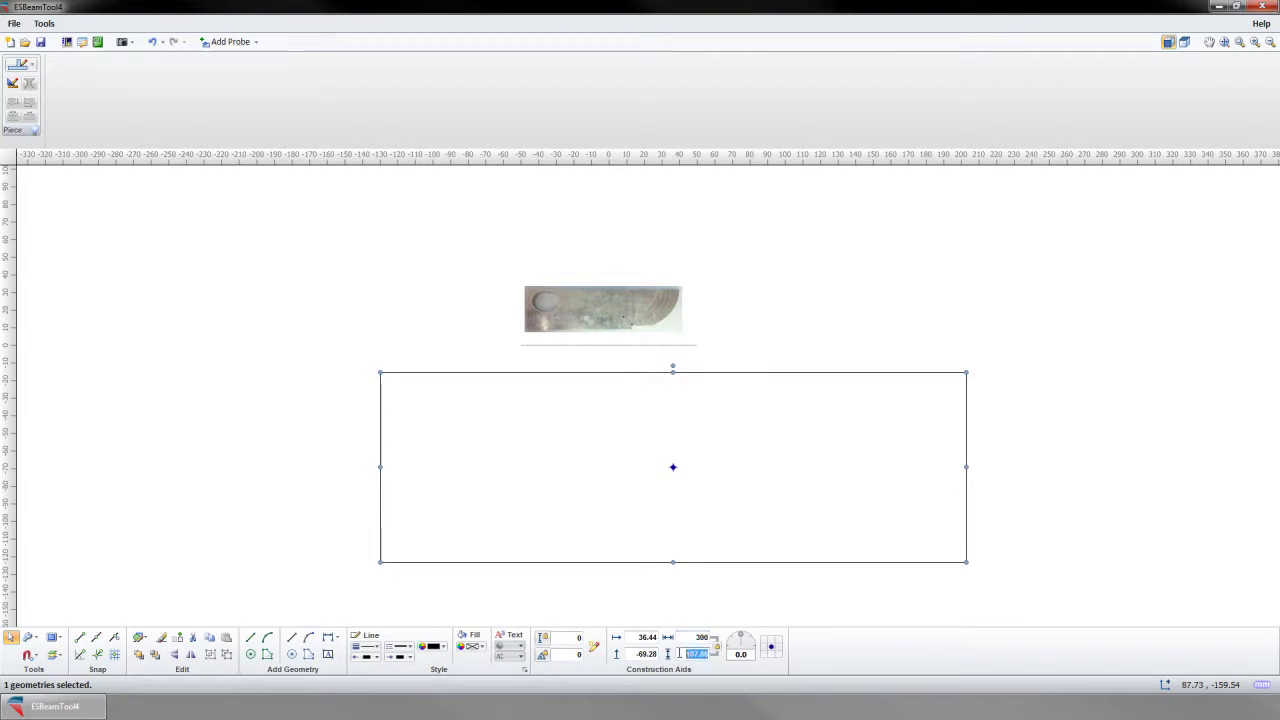
{"action": "type", "text": "1"}
{"action": "key", "text": "Return"}
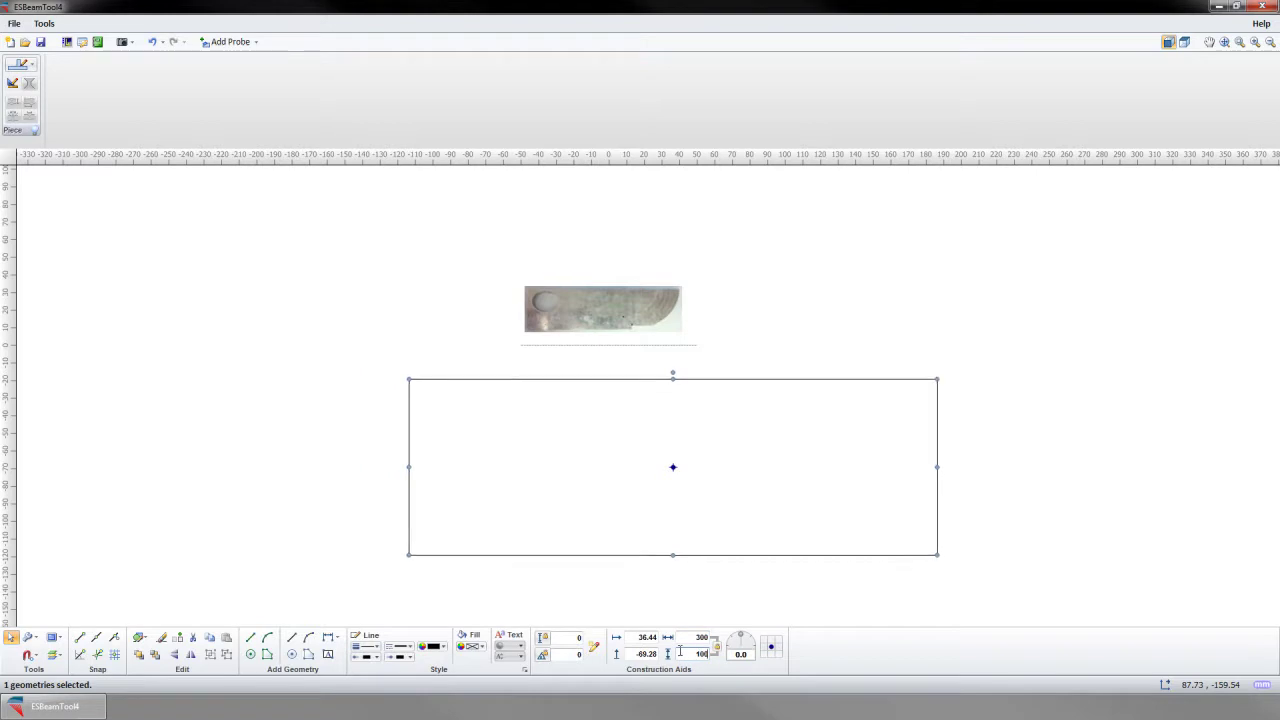
{"action": "left_click", "coordinate": [633, 318]}
Step: Rename the existing layer to Bitmap and add a new layer named Piece
{"action": "left_click", "coordinate": [55, 656]}
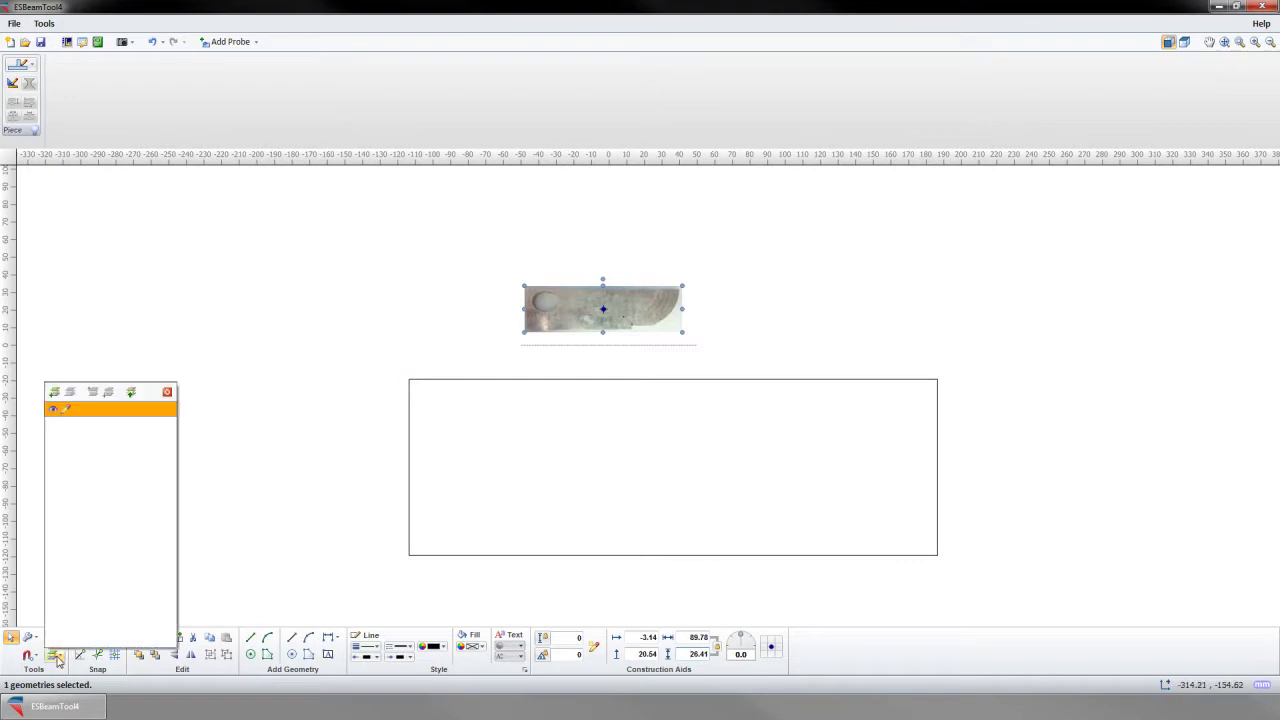
{"action": "double_click", "coordinate": [85, 411]}
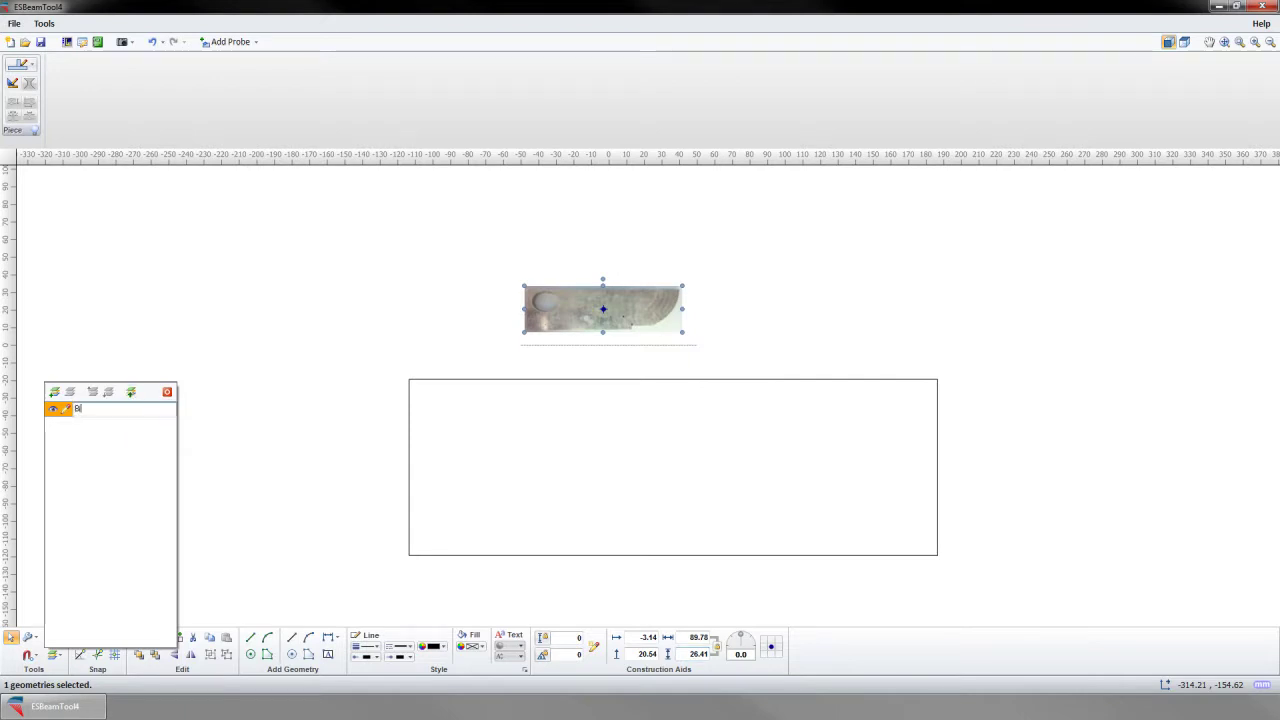
{"action": "type", "text": "Bitmap"}
{"action": "key", "text": "Return"}
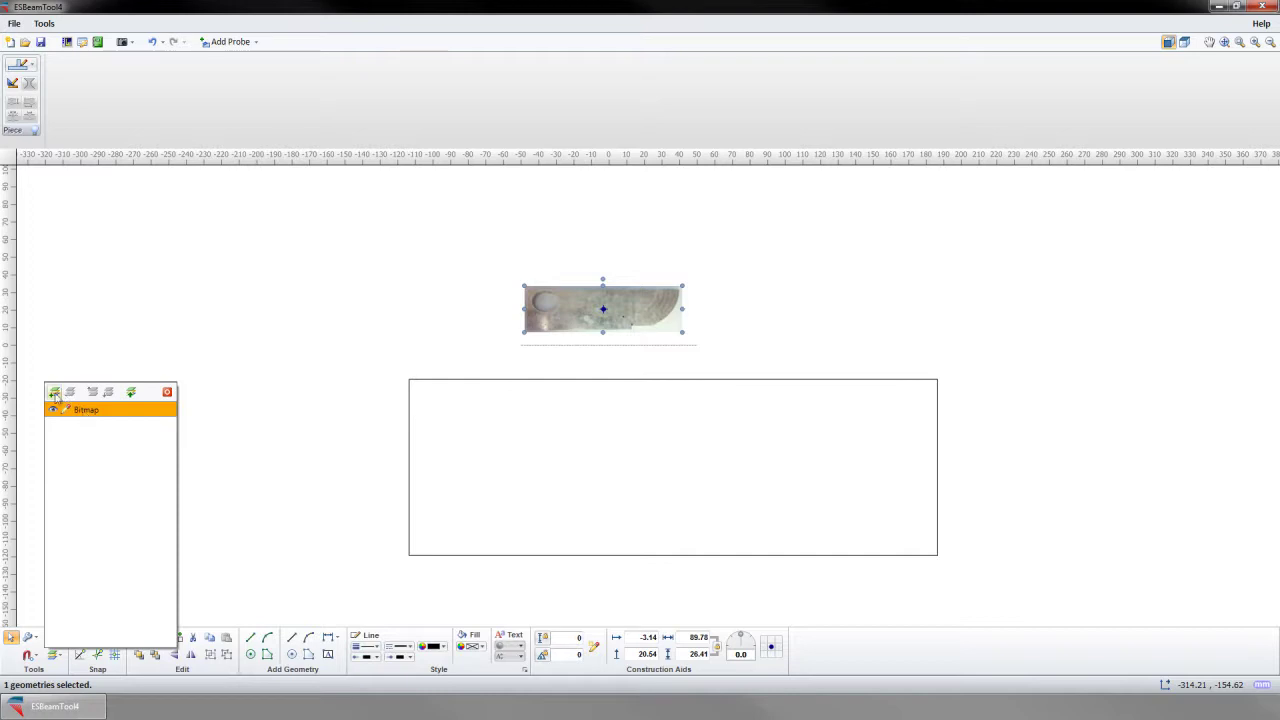
{"action": "left_click", "coordinate": [55, 393]}
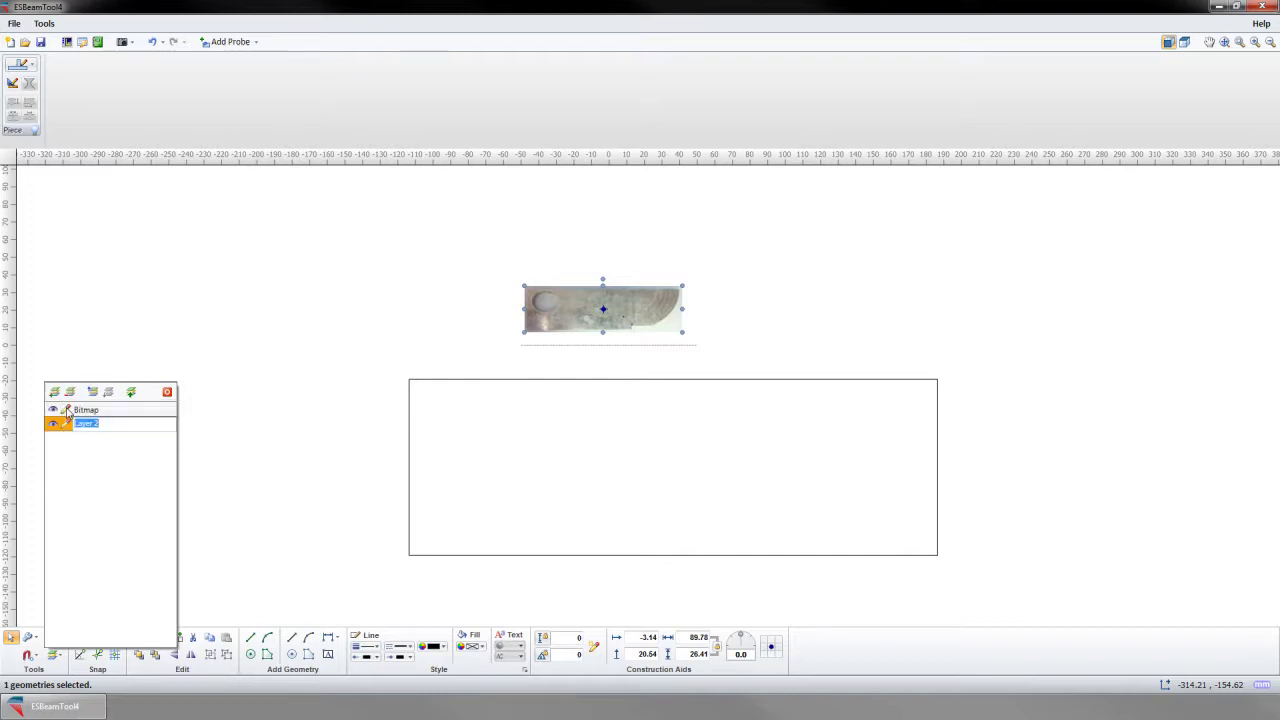
{"action": "type", "text": "Piece"}
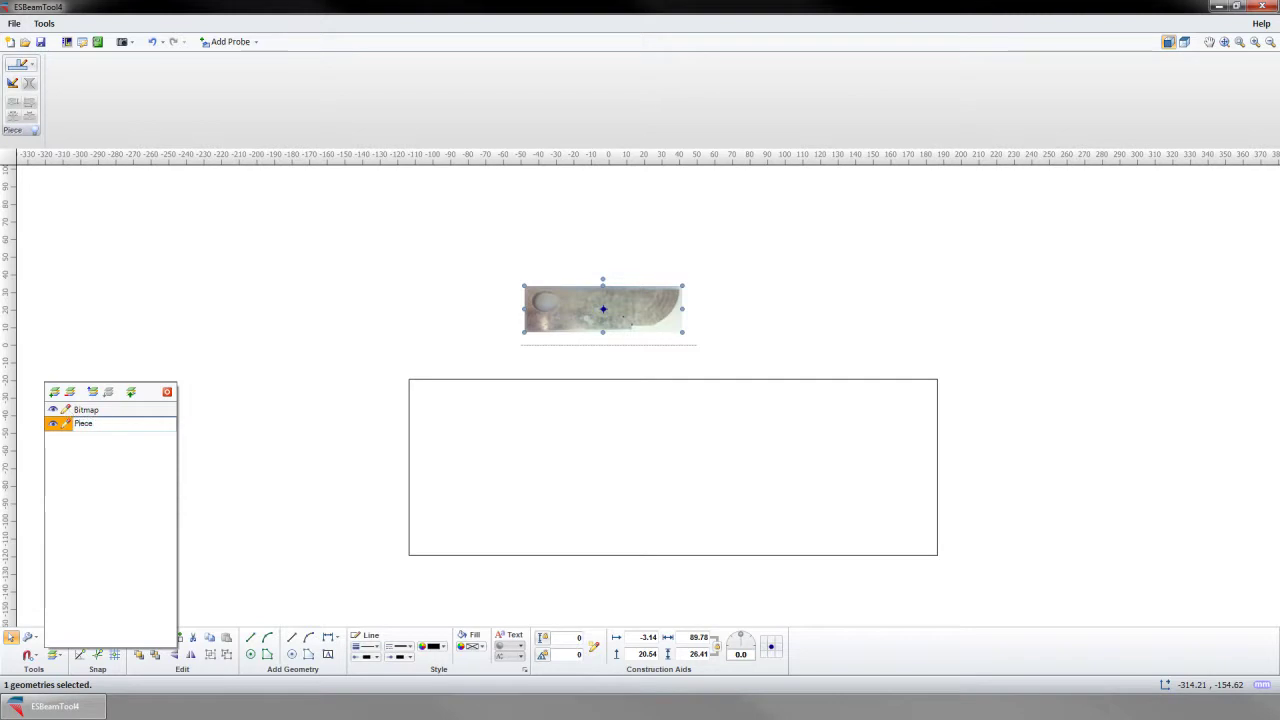
{"action": "key", "text": "Return"}
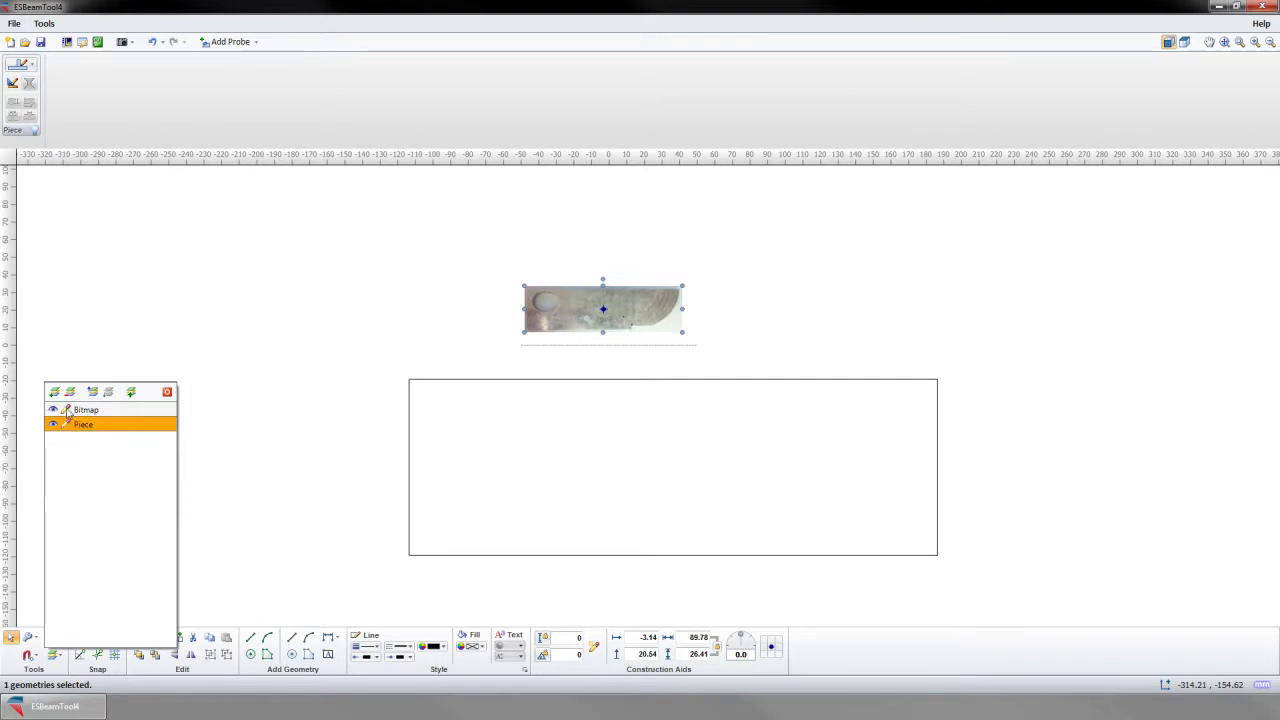
Step: Put the 300 by 100 rectangle on the Piece layer and check both layers' visibility
{"action": "left_click", "coordinate": [410, 463]}
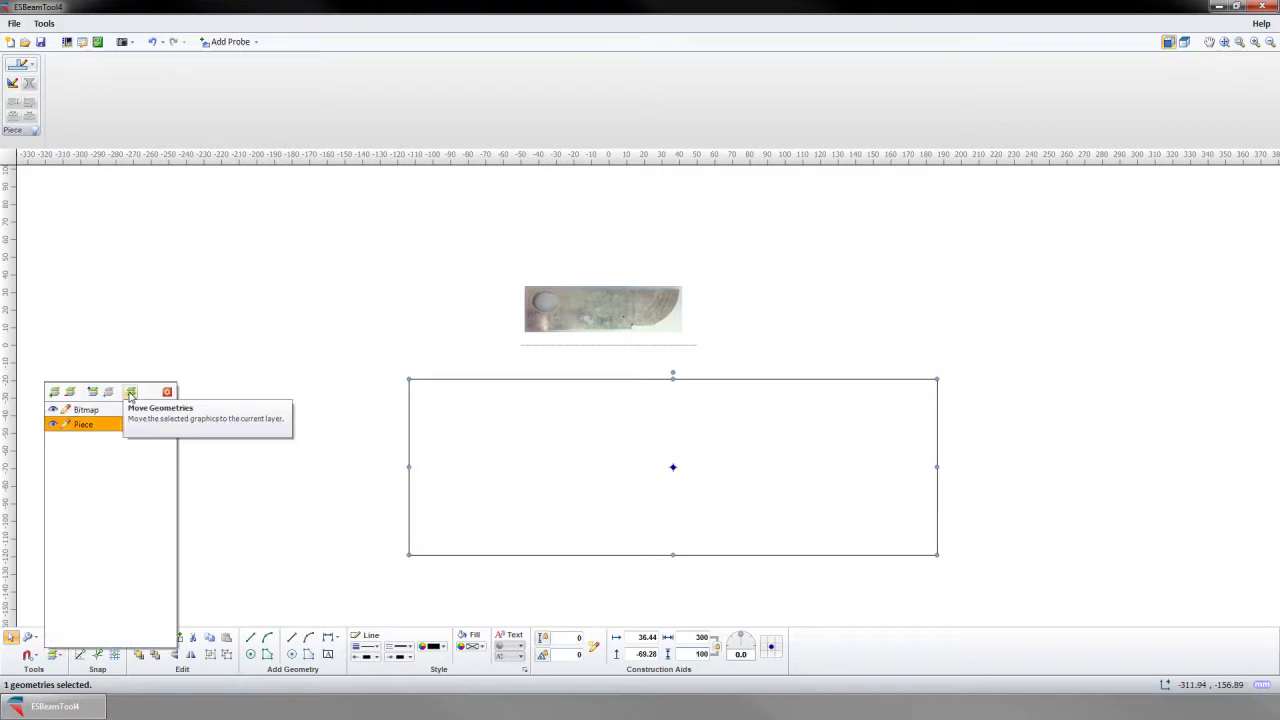
{"action": "left_click", "coordinate": [53, 425]}
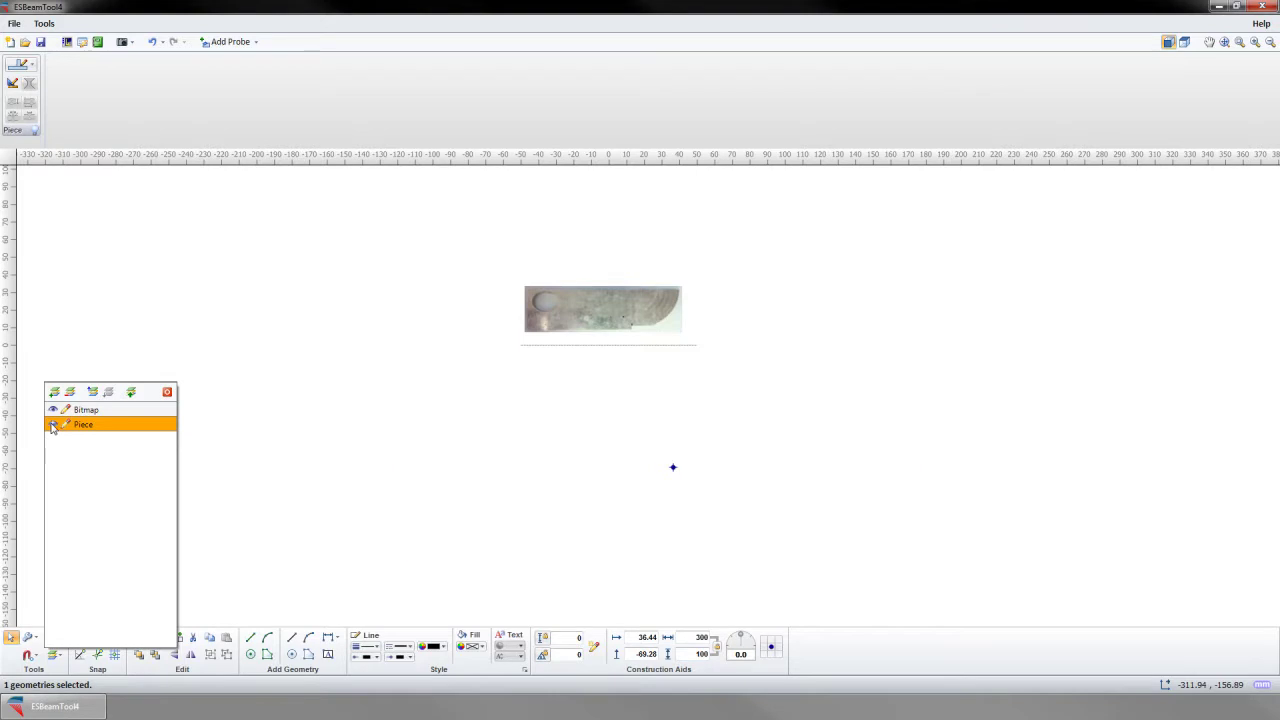
{"action": "left_click", "coordinate": [53, 425]}
{"action": "left_click", "coordinate": [53, 410]}
{"action": "left_click", "coordinate": [53, 410]}
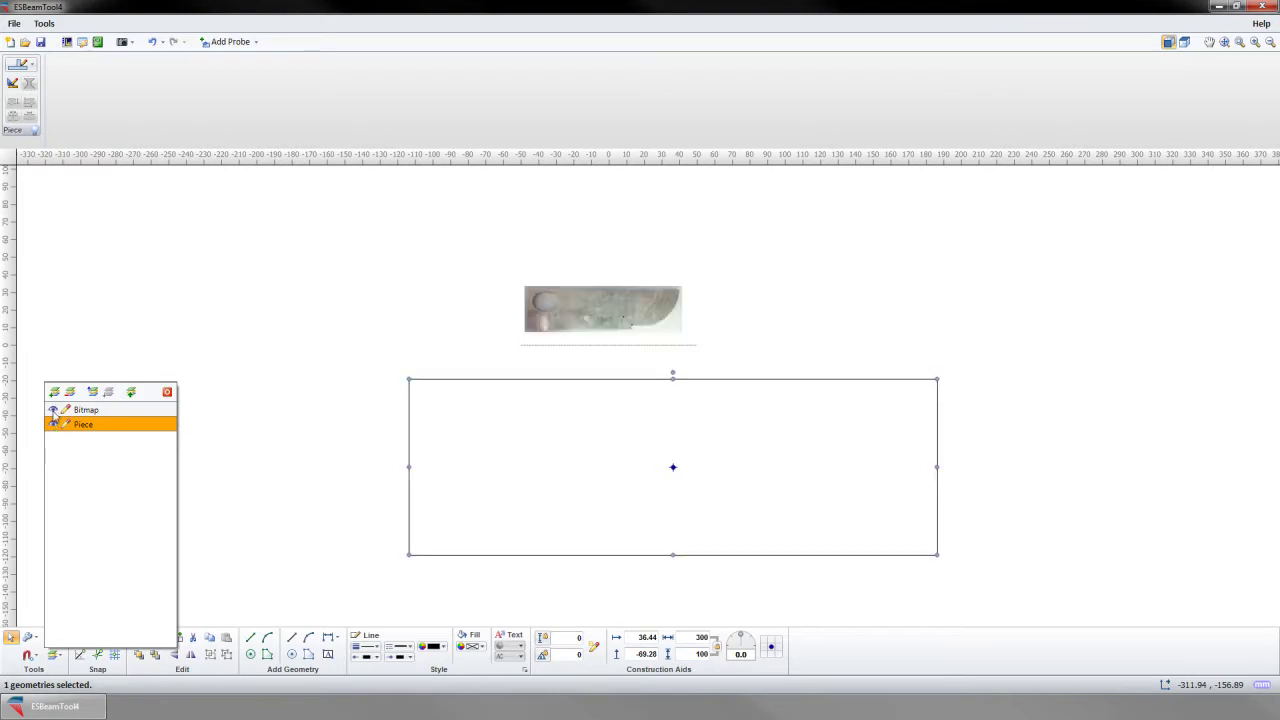
{"action": "left_click", "coordinate": [167, 392]}
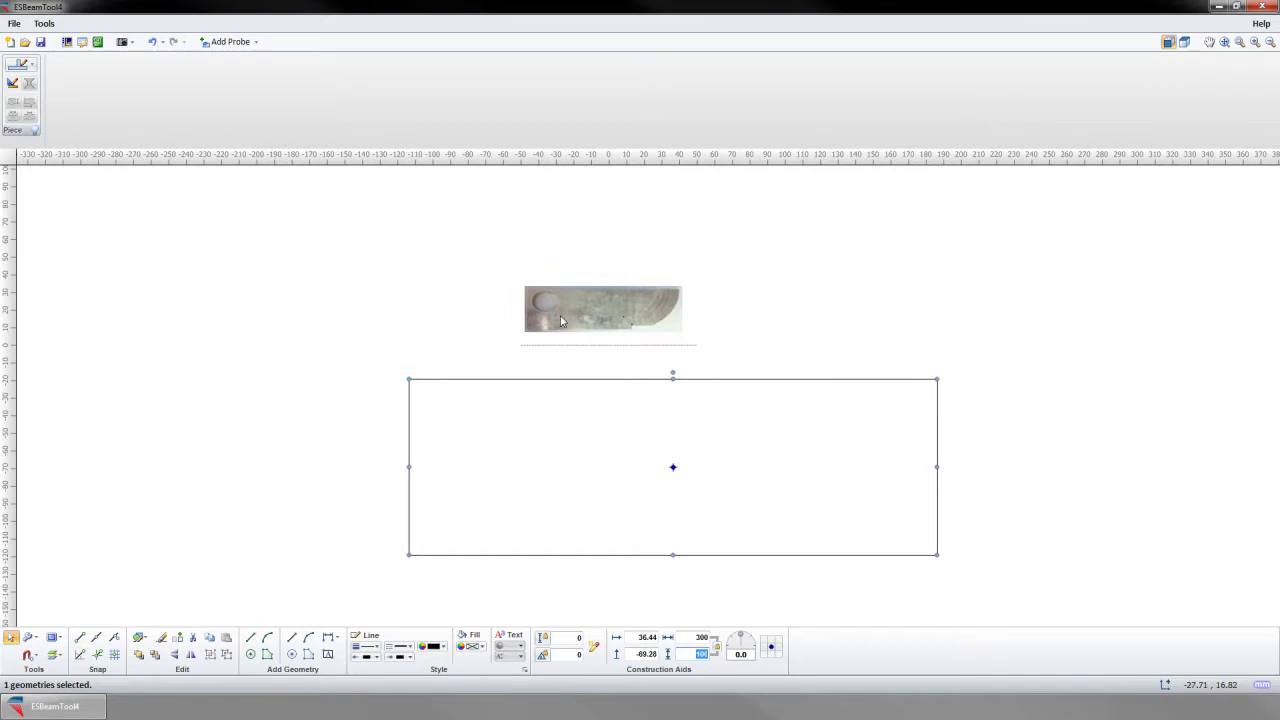
Step: Move the photo to the rectangle's top-left corner and enlarge it to roughly fill it
{"action": "left_click_drag", "start_coordinate": [561, 321], "coordinate": [446, 416]}
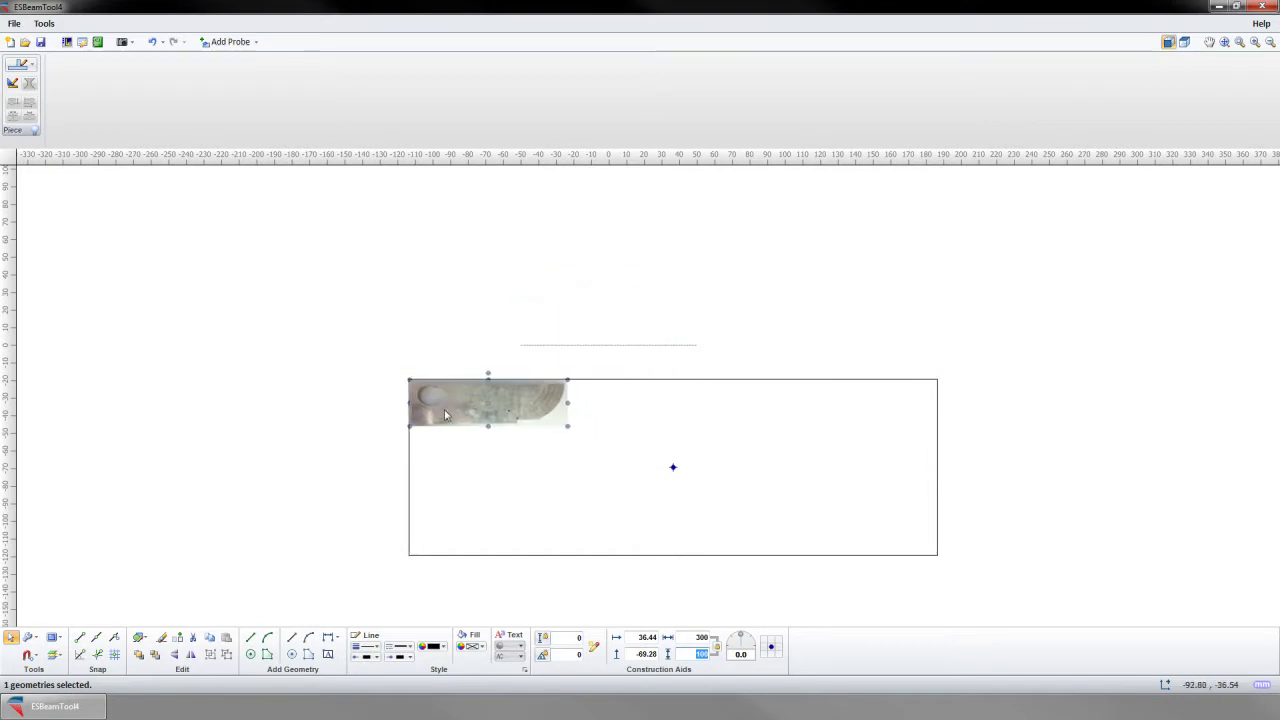
{"action": "scroll", "coordinate": [446, 416], "scroll_direction": "up", "scroll_amount": 3}
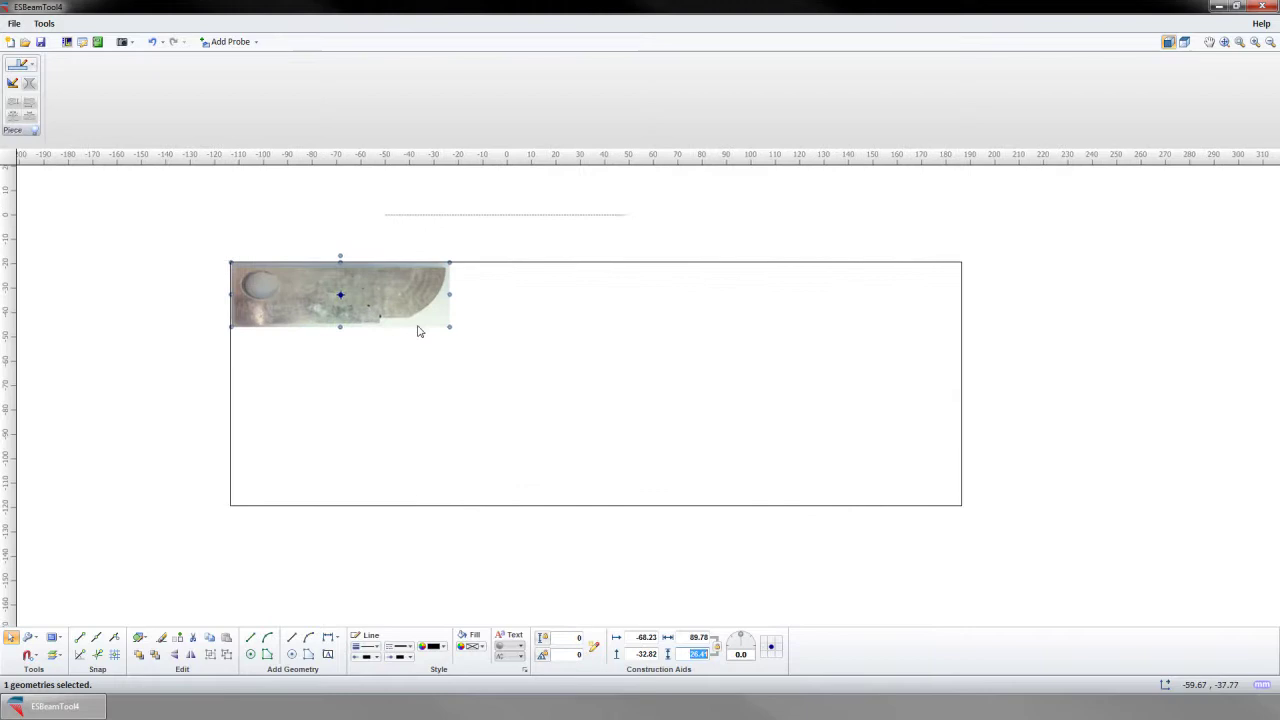
{"action": "left_click_drag", "start_coordinate": [449, 327], "coordinate": [873, 481]}
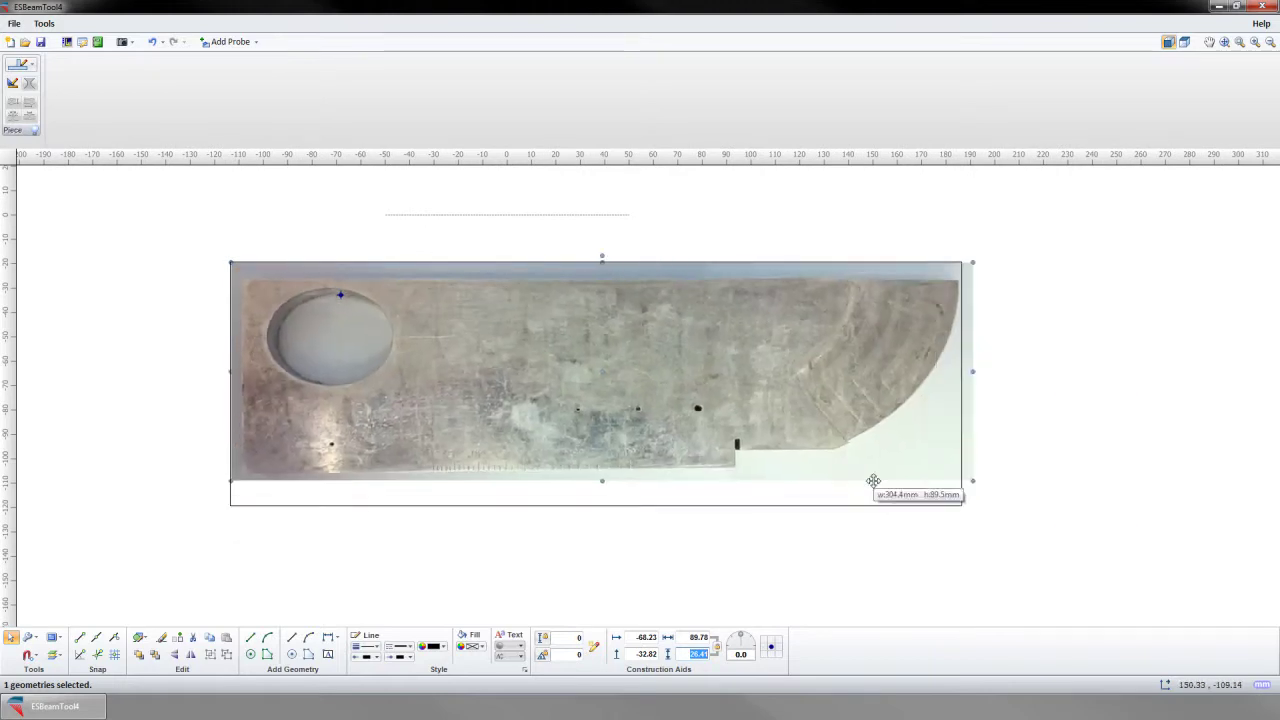
Step: Fine-tune the photo's height and width to about 308.85 by 113.04 mm to match the outline
{"action": "left_click_drag", "start_coordinate": [601, 481], "coordinate": [597, 531]}
{"action": "left_click_drag", "start_coordinate": [554, 471], "coordinate": [544, 451]}
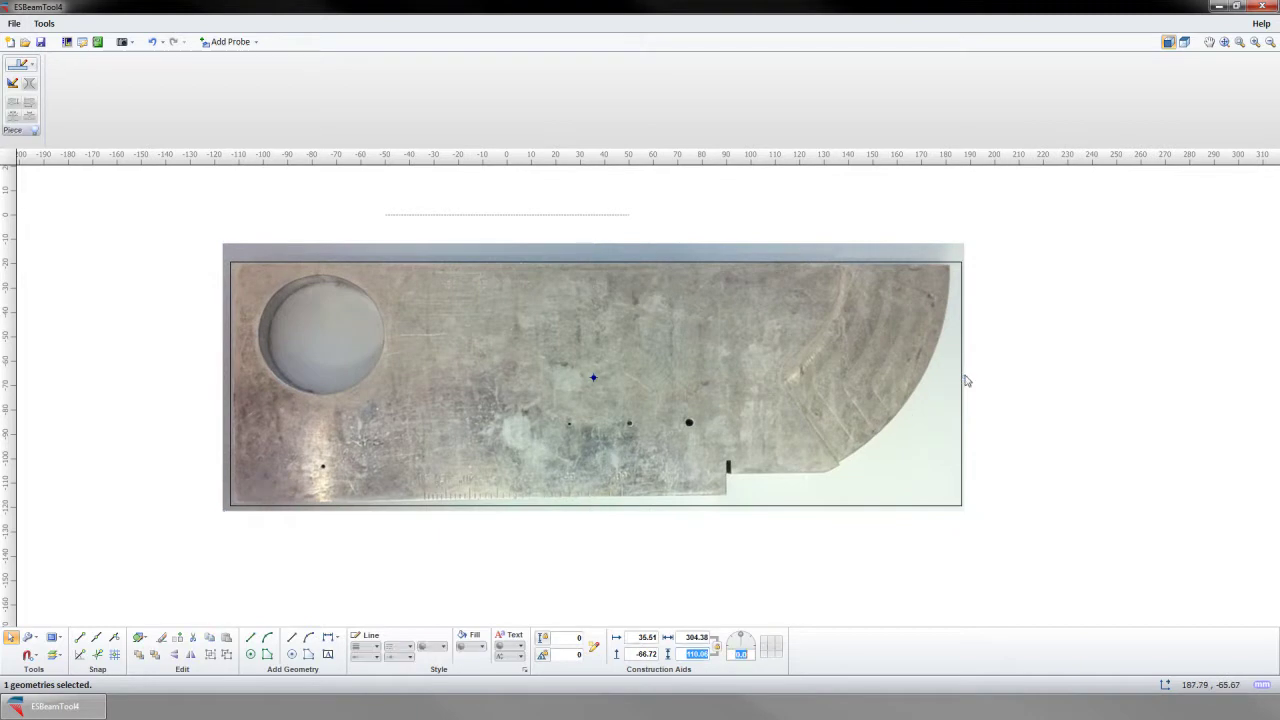
{"action": "type", "text": "100"}
{"action": "key", "text": "Tab"}
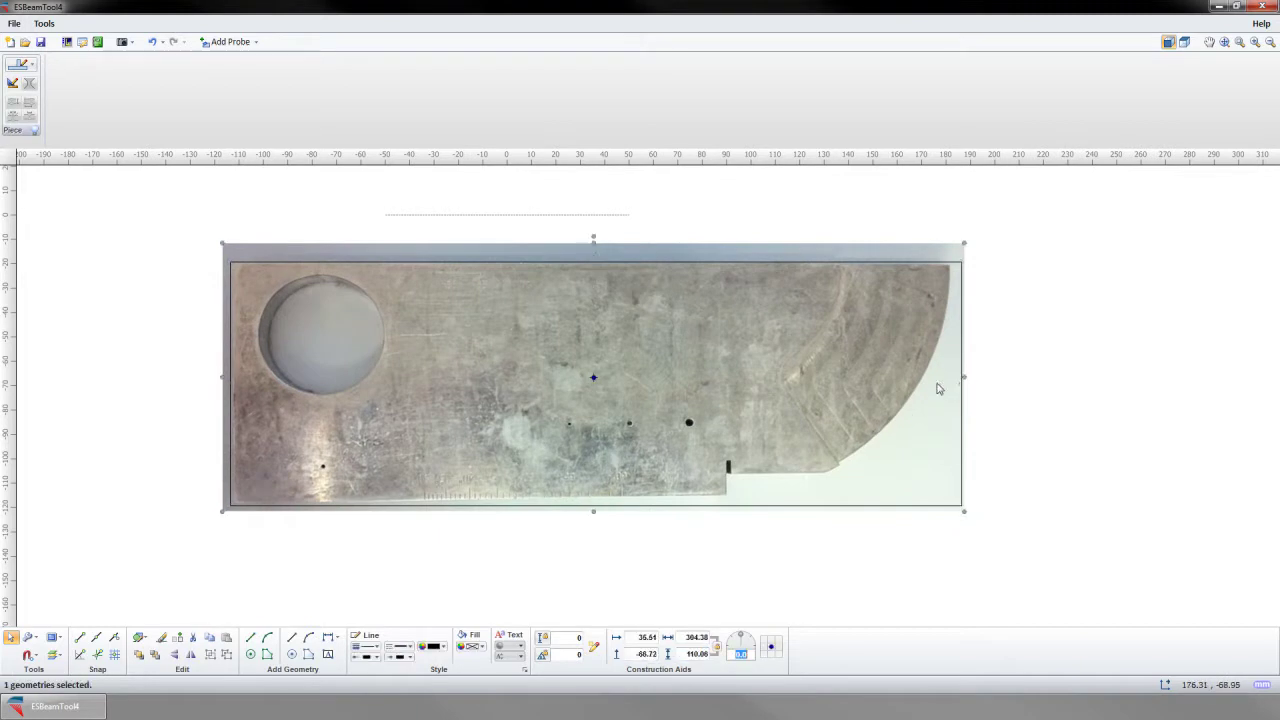
{"action": "left_click_drag", "start_coordinate": [963, 375], "coordinate": [975, 377]}
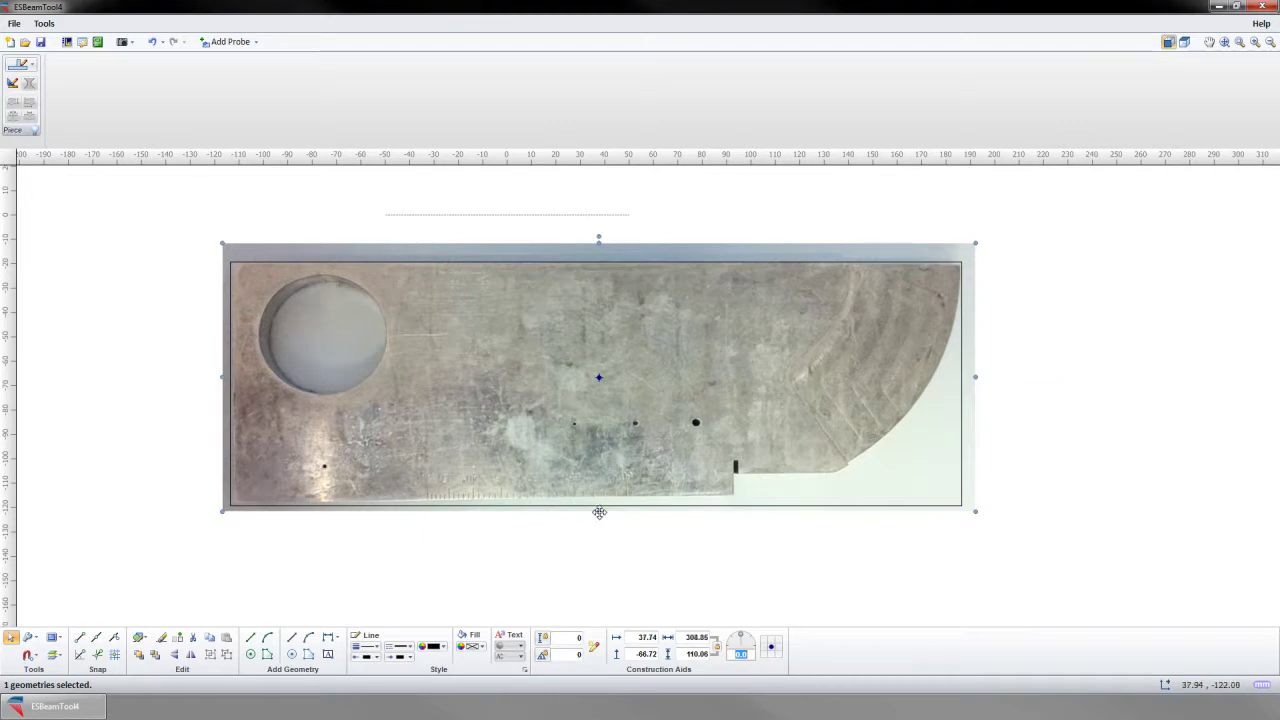
{"action": "left_click_drag", "start_coordinate": [599, 511], "coordinate": [598, 519]}
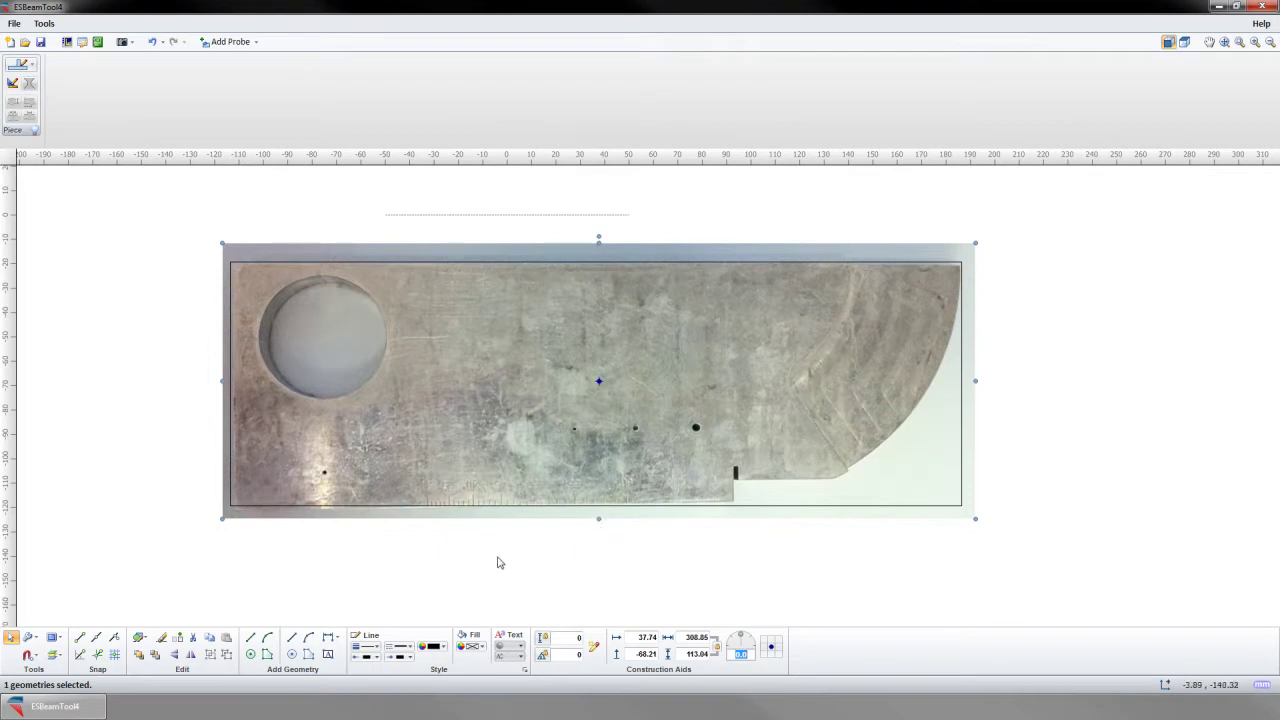
{"action": "scroll", "coordinate": [497, 558], "scroll_direction": "down", "scroll_amount": 1}
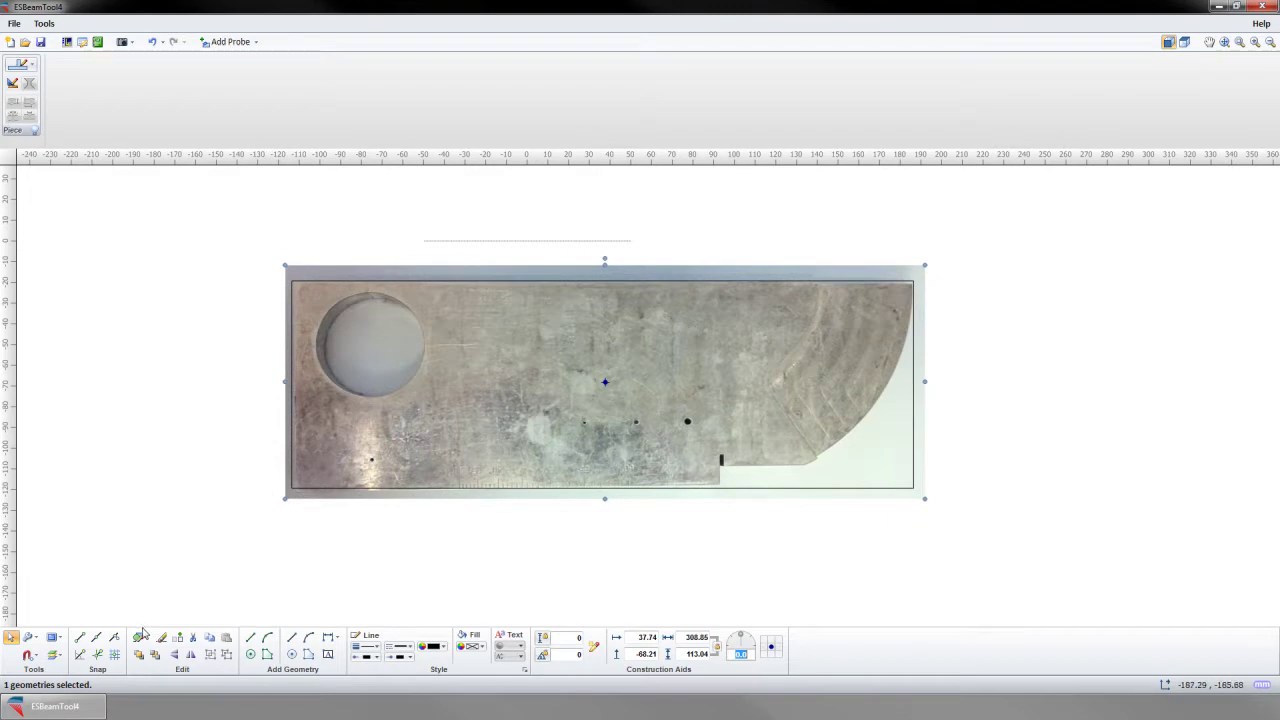
Step: Turn on Lock Bitmaps in Display Settings so the photo stays fixed
{"action": "left_click", "coordinate": [57, 638]}
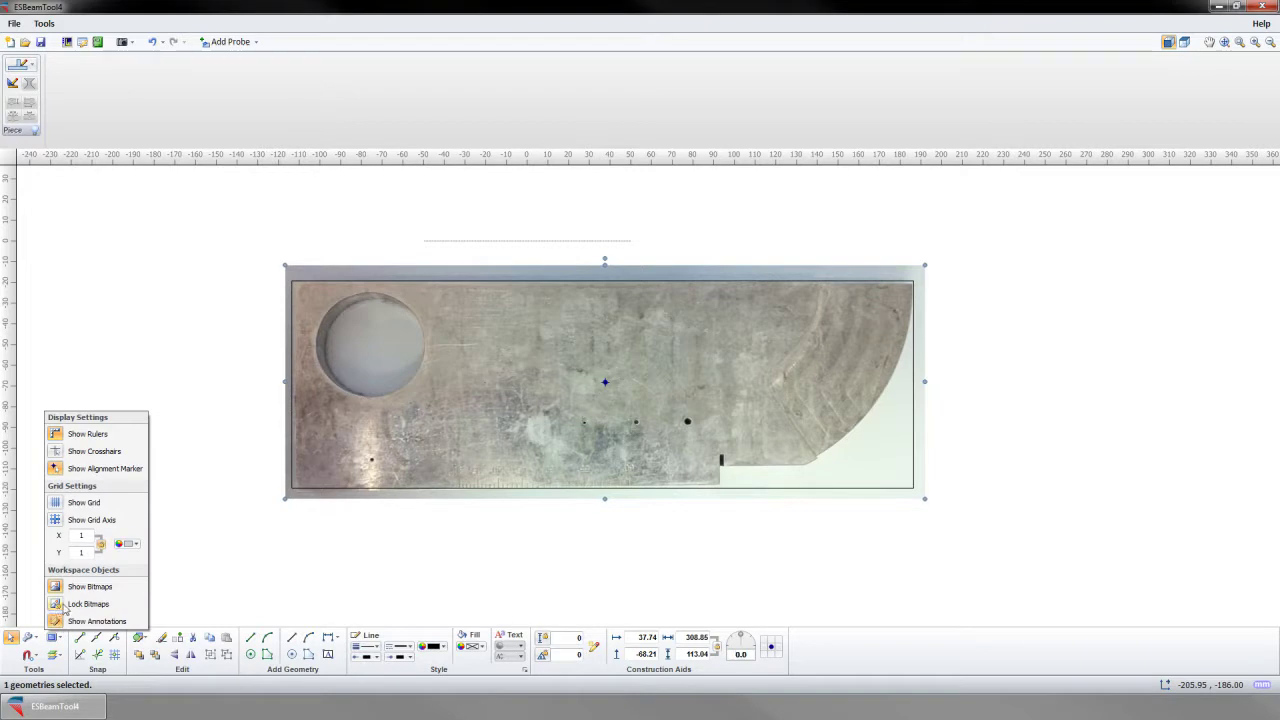
{"action": "left_click", "coordinate": [186, 600]}
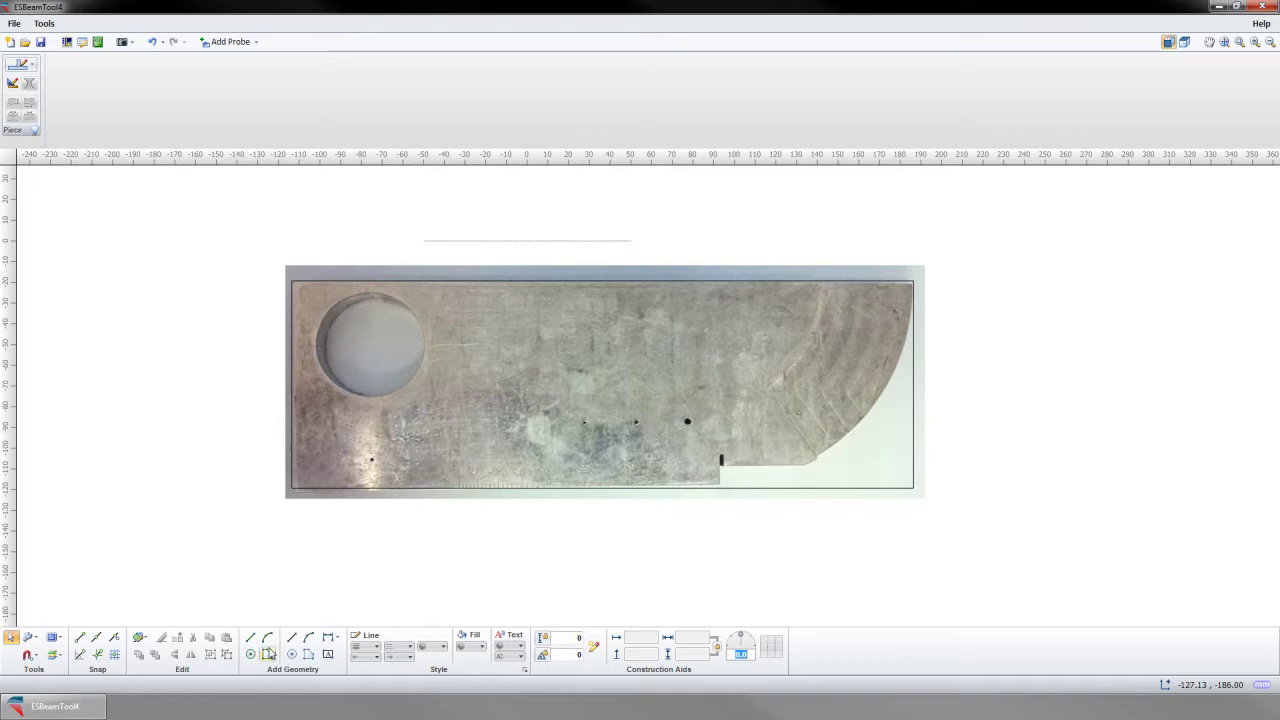
Step: Trace a reflective polyline from the step's bottom up and around the notch corners
{"action": "left_click", "coordinate": [145, 640]}
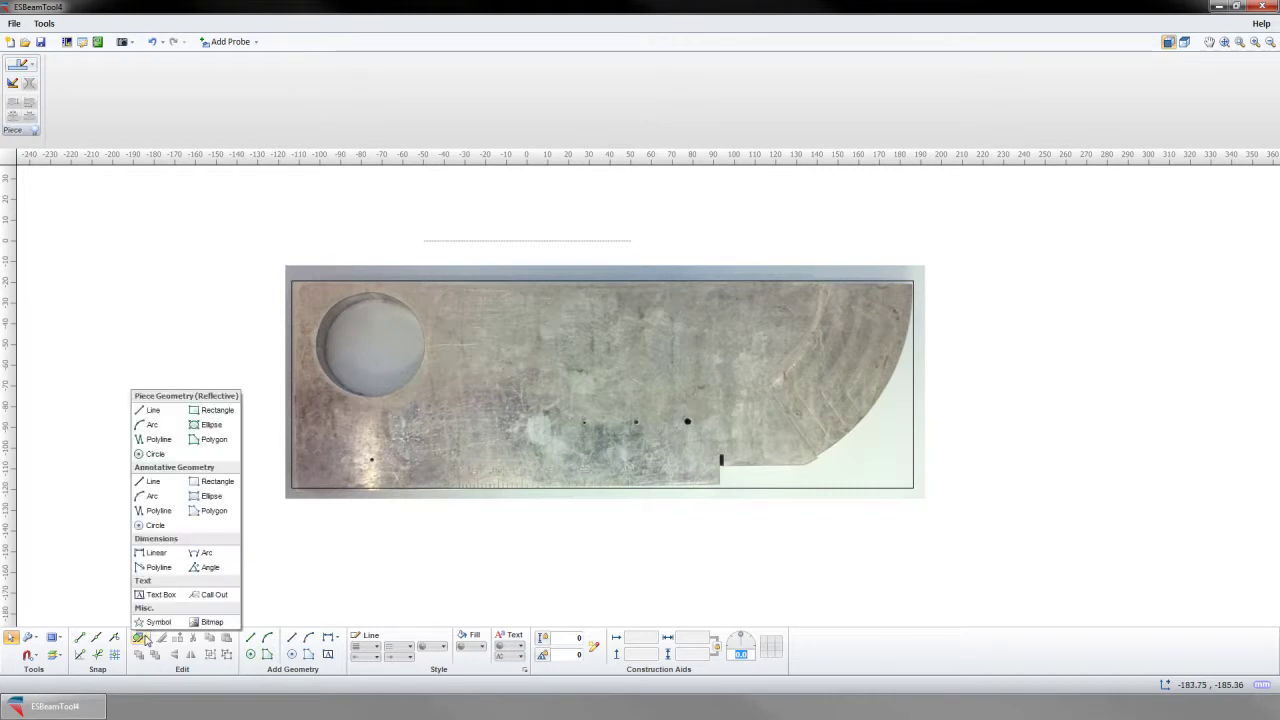
{"action": "left_click", "coordinate": [157, 441]}
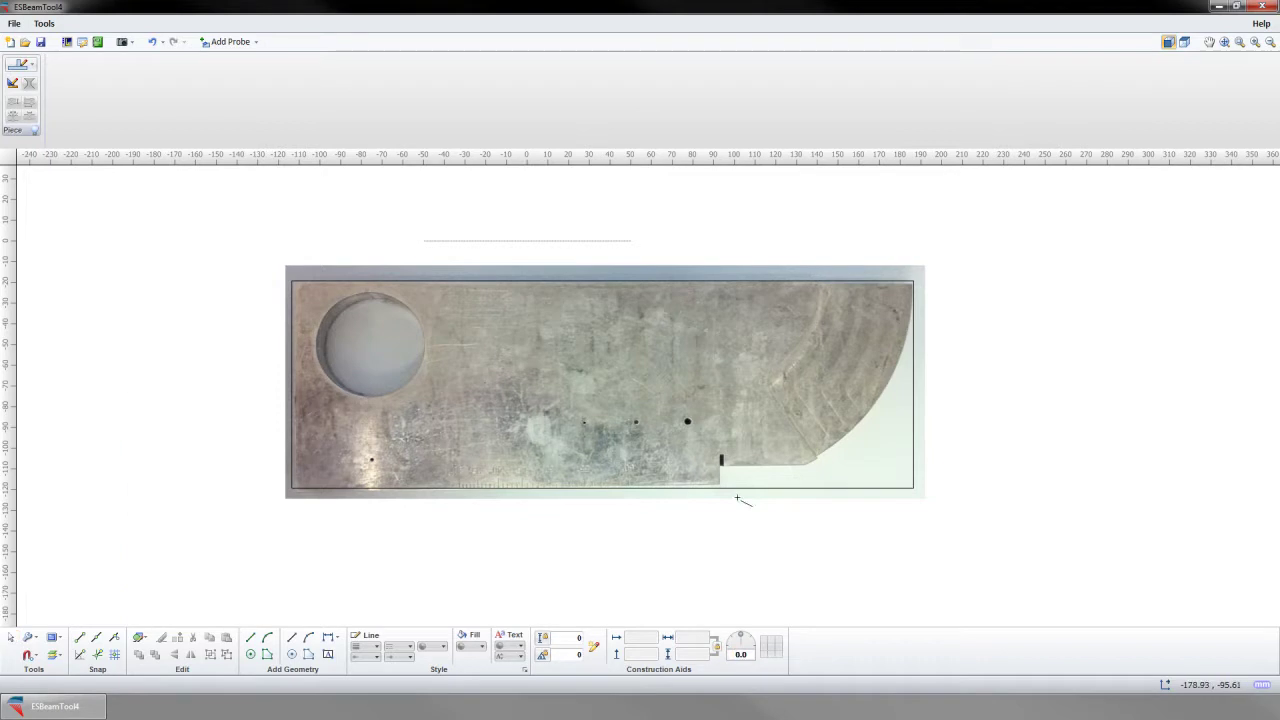
{"action": "scroll", "coordinate": [737, 498], "scroll_direction": "up", "scroll_amount": 3}
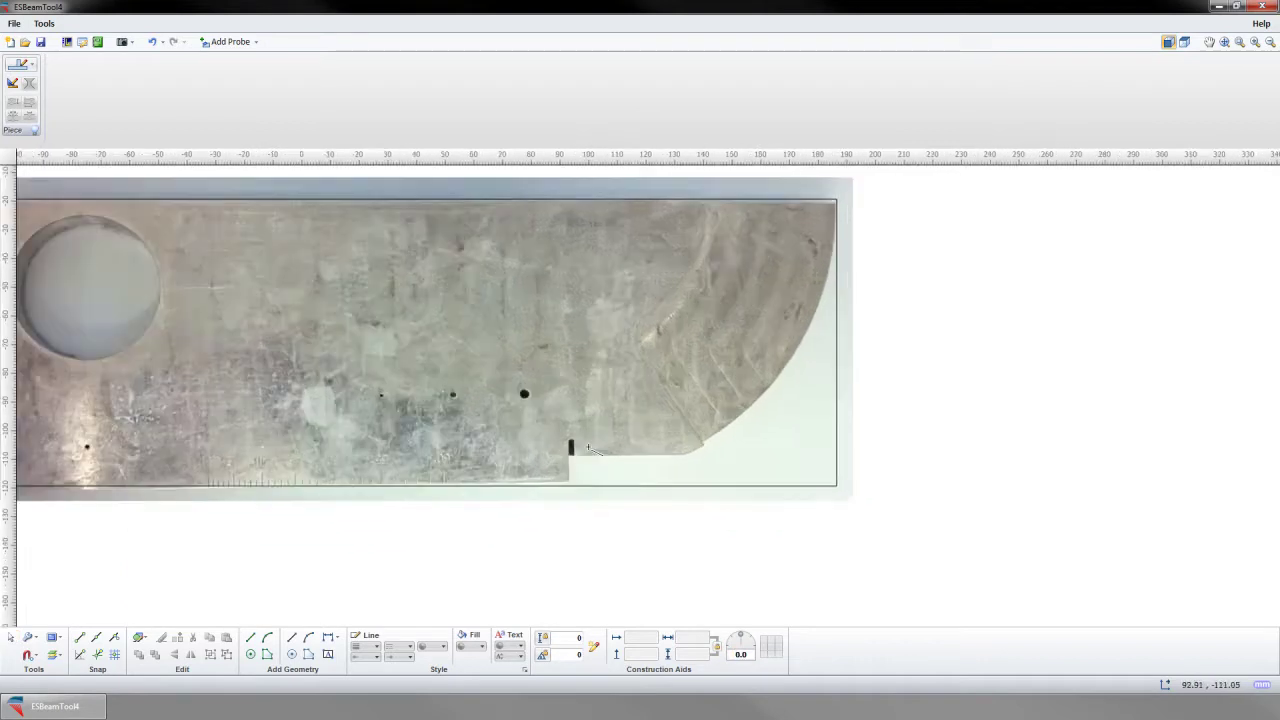
{"action": "scroll", "coordinate": [588, 447], "scroll_direction": "up", "scroll_amount": 2}
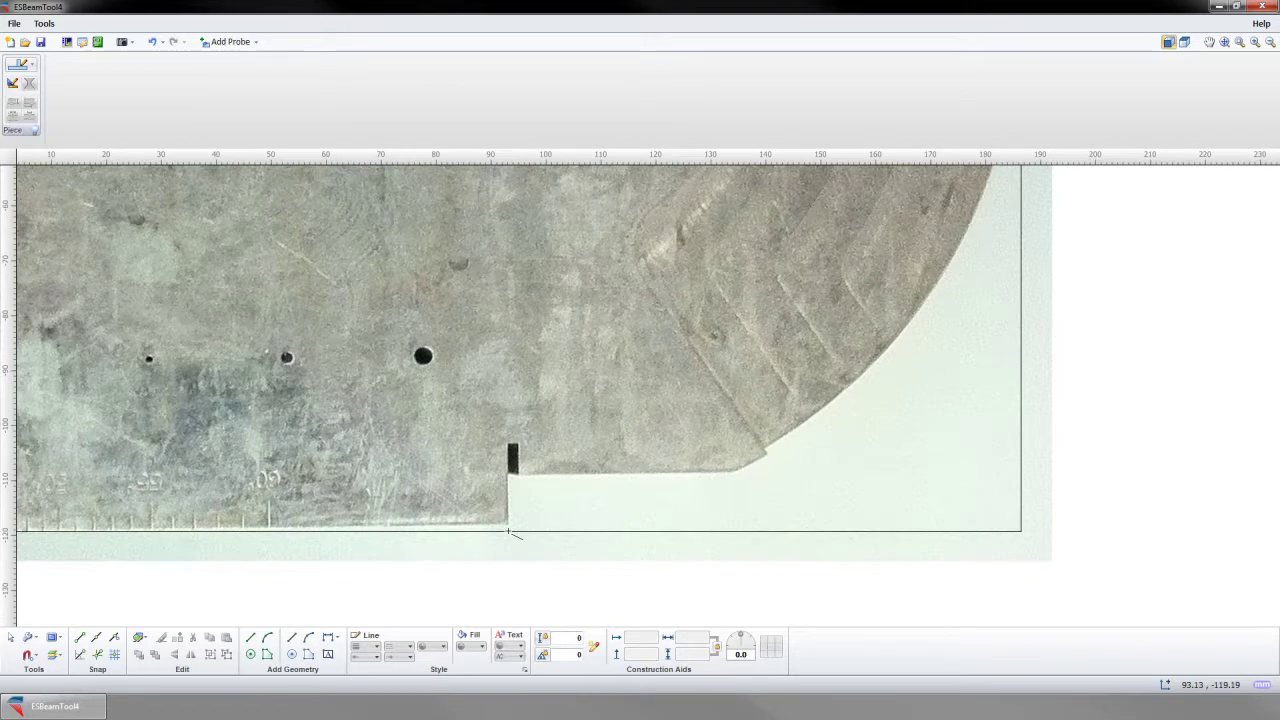
{"action": "left_click", "coordinate": [508, 531]}
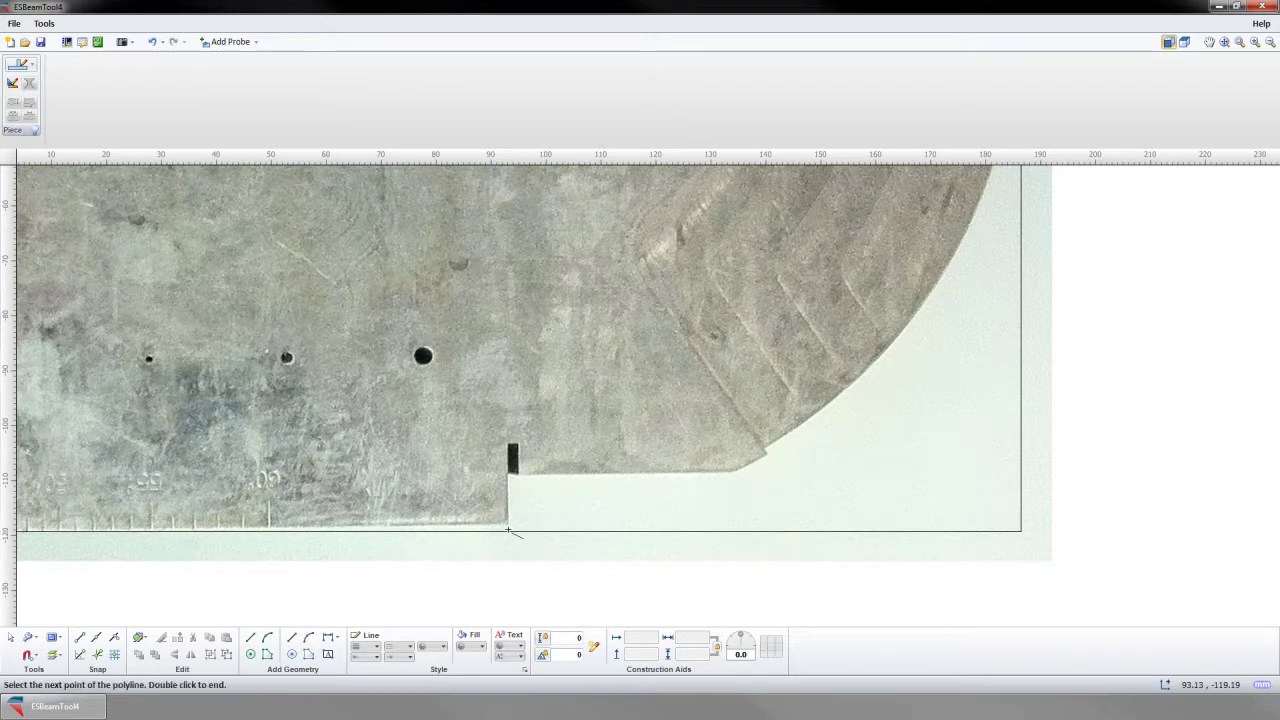
{"action": "left_click", "coordinate": [509, 446]}
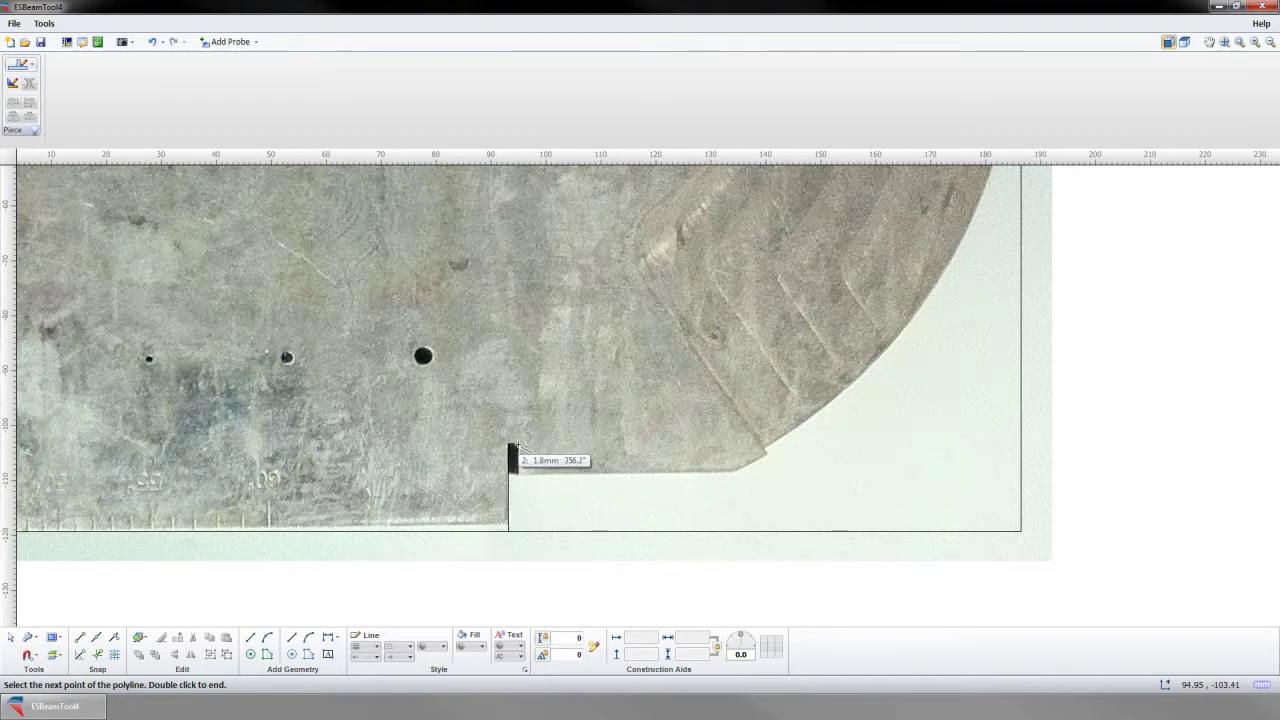
{"action": "left_click", "coordinate": [517, 447]}
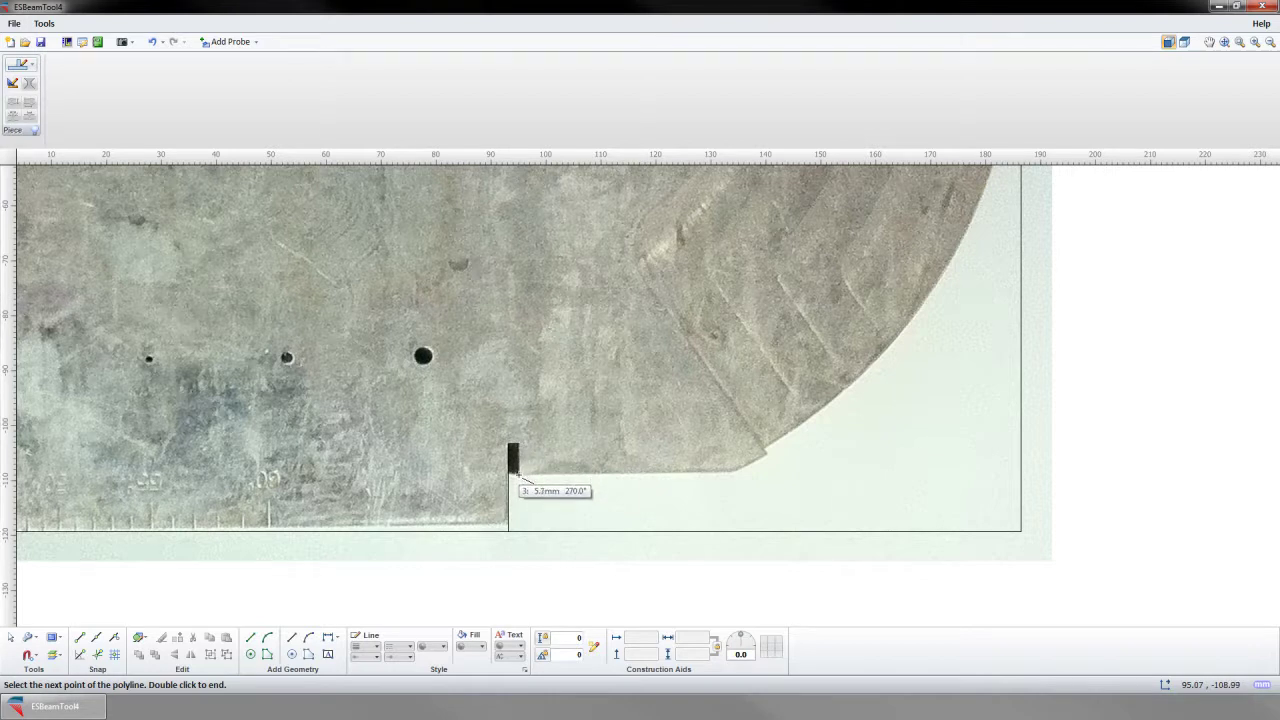
{"action": "left_click", "coordinate": [517, 475]}
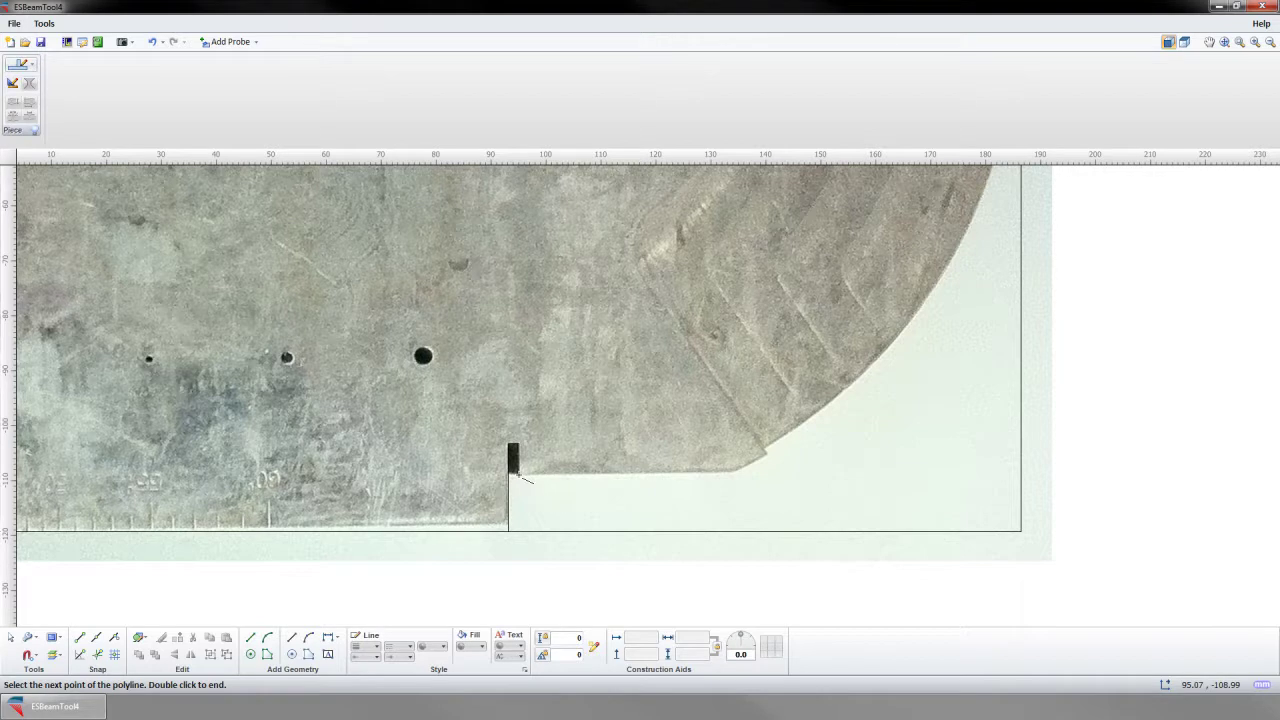
Step: End the polyline where the curve begins, then ready the Arc tool with snap settings shown
{"action": "double_click", "coordinate": [729, 477]}
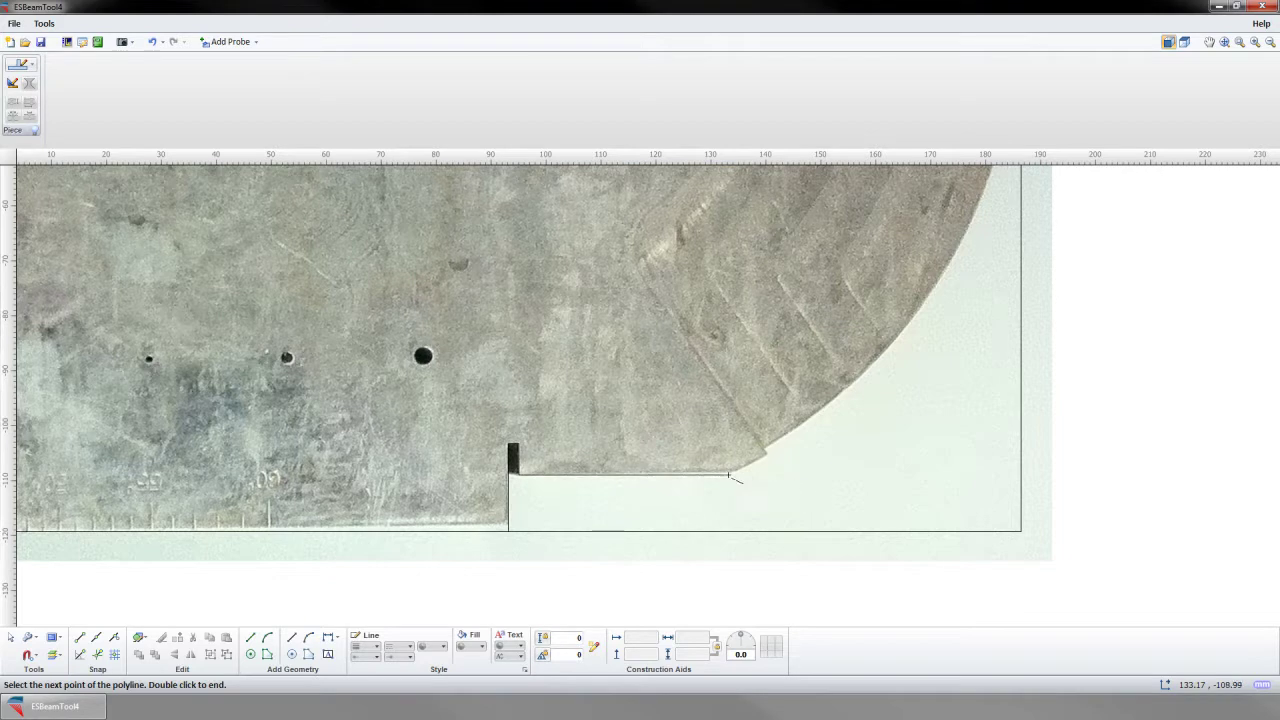
{"action": "scroll", "coordinate": [729, 481], "scroll_direction": "down", "scroll_amount": 2}
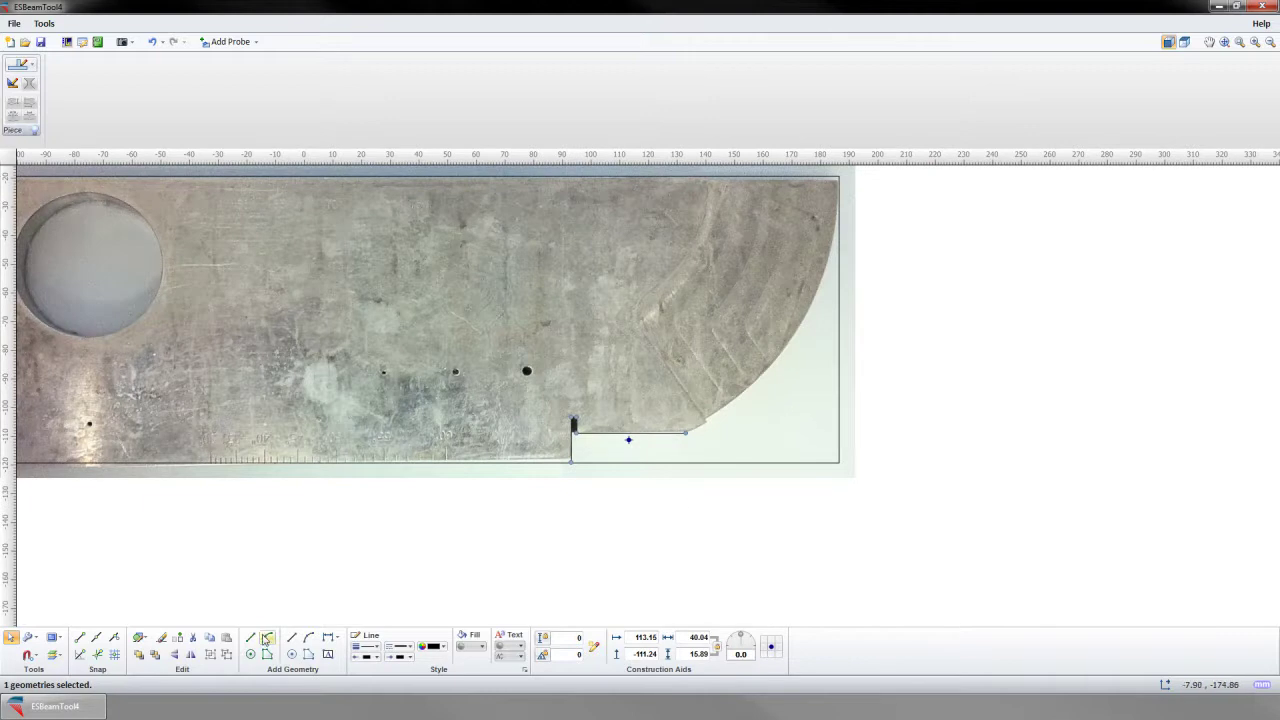
{"action": "left_click", "coordinate": [268, 641]}
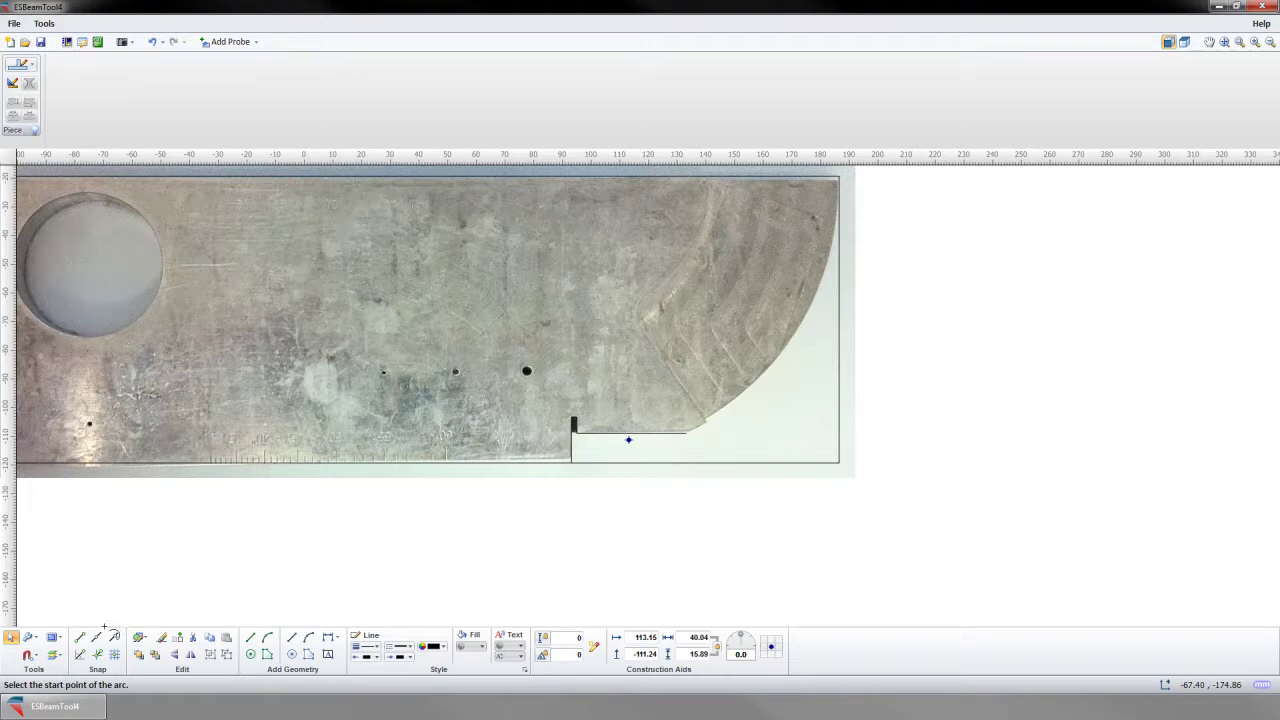
{"action": "left_click", "coordinate": [30, 656]}
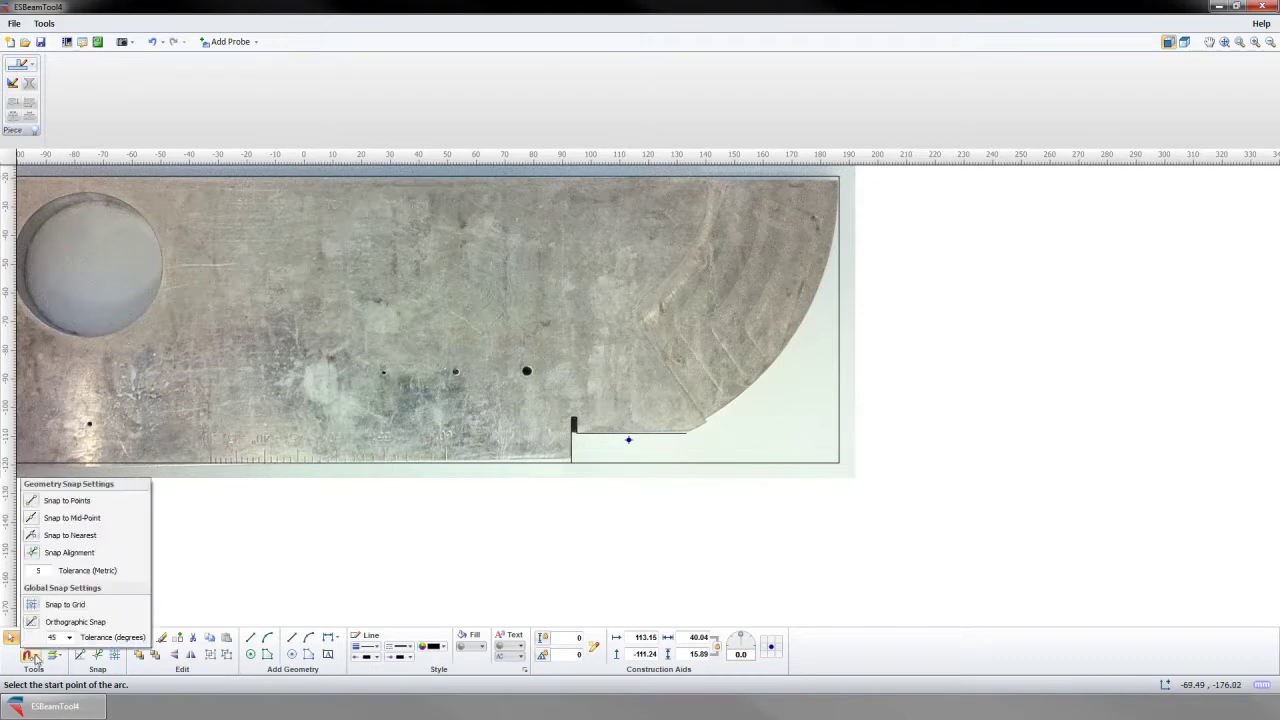
Step: Enable Snap to Nearest and draw an arc from the polyline end to the top-right corner
{"action": "left_click", "coordinate": [38, 538]}
{"action": "left_click", "coordinate": [372, 548]}
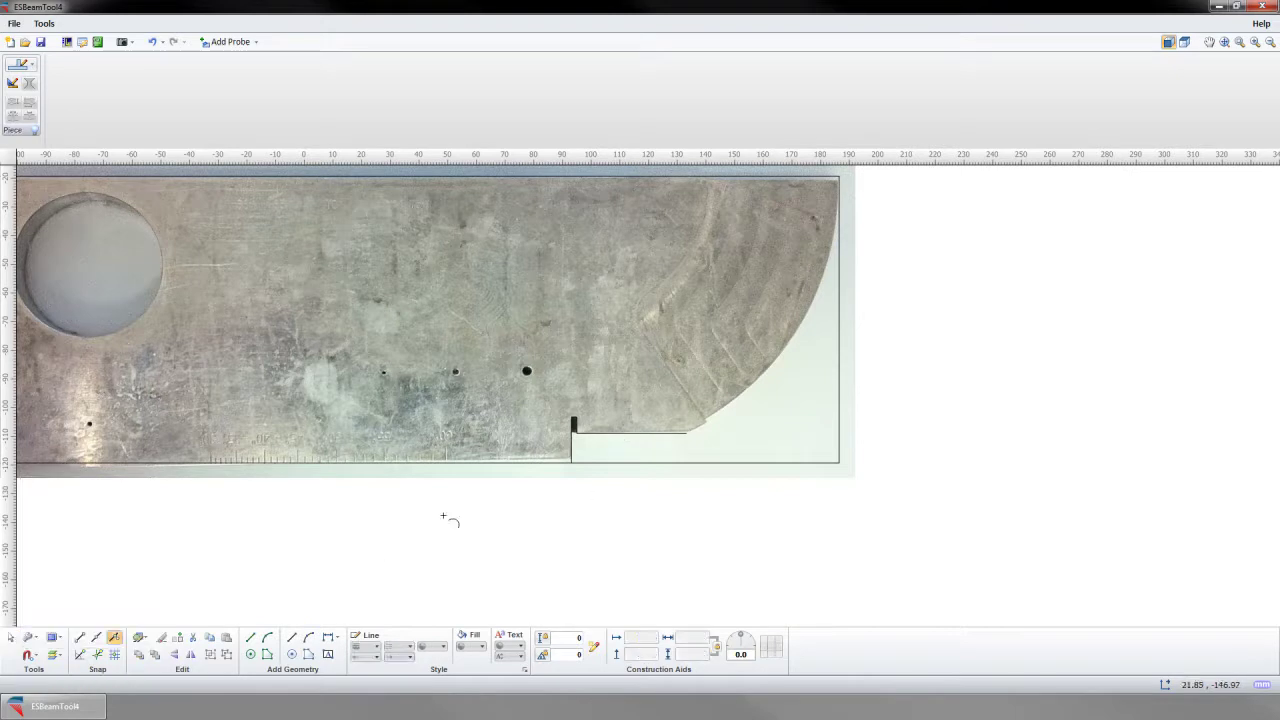
{"action": "left_click", "coordinate": [686, 432]}
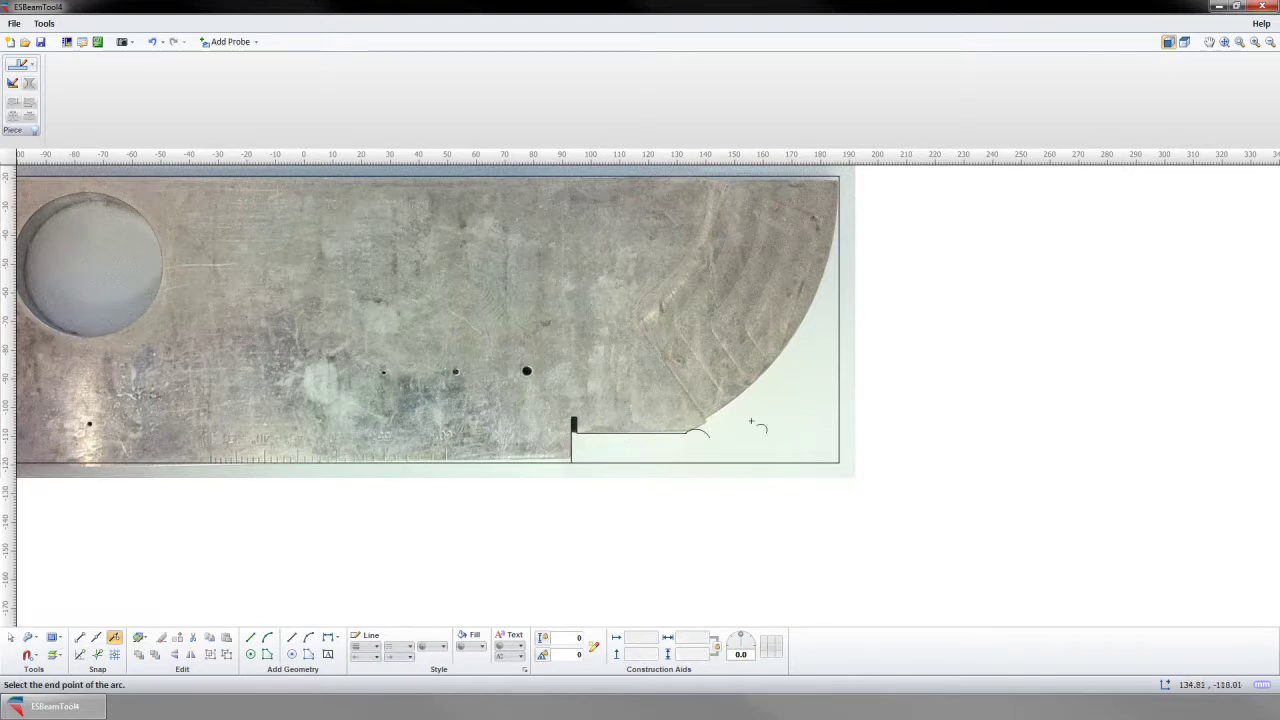
{"action": "left_click", "coordinate": [839, 178]}
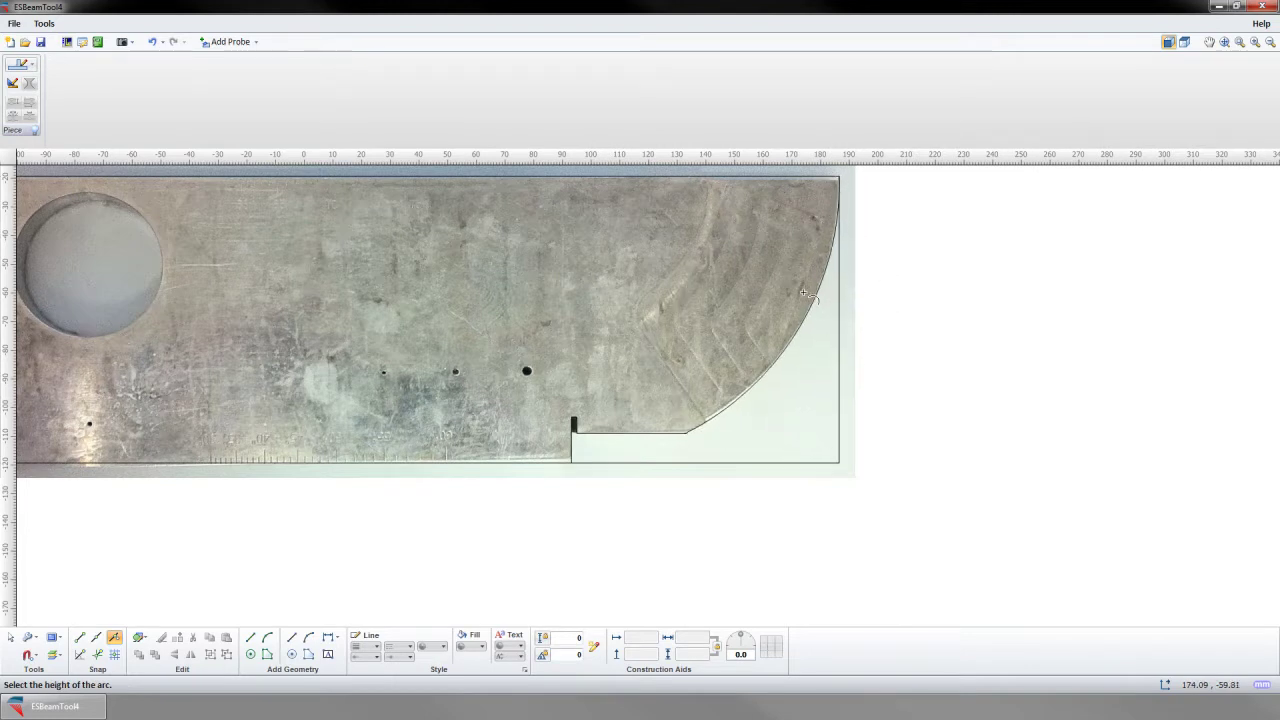
{"action": "left_click", "coordinate": [806, 294]}
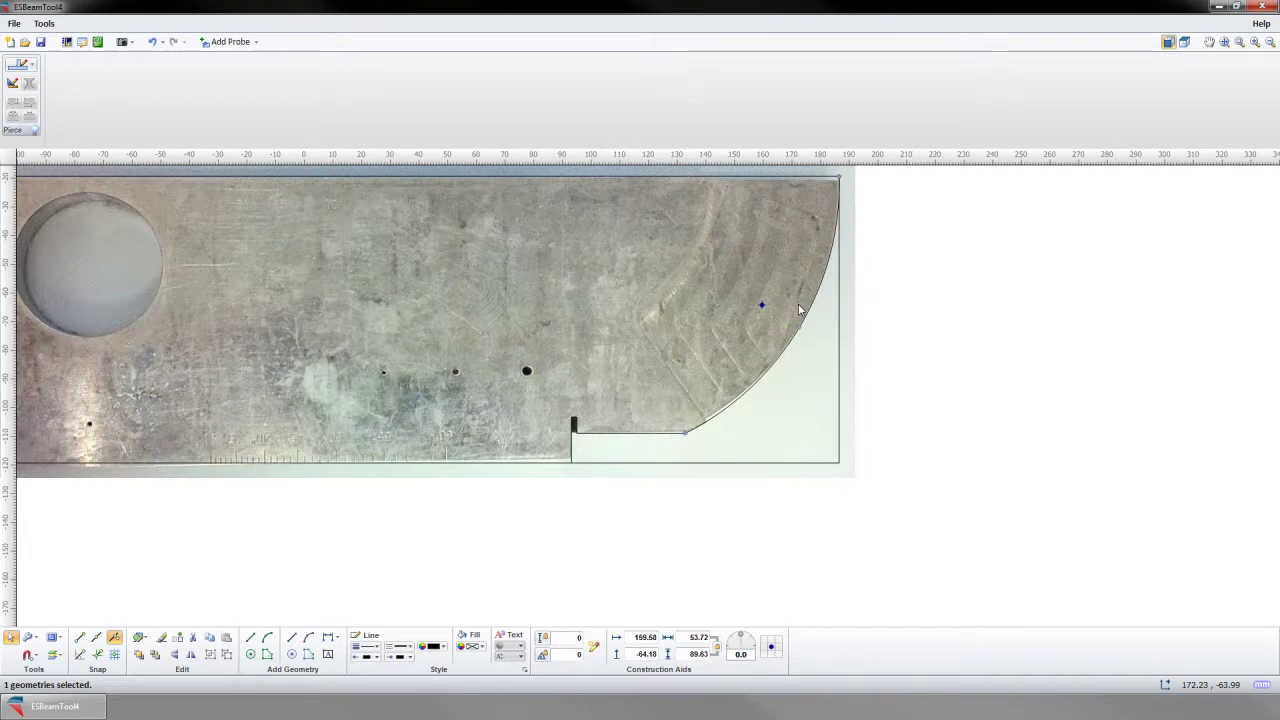
{"action": "scroll", "coordinate": [799, 310], "scroll_direction": "down", "scroll_amount": 2}
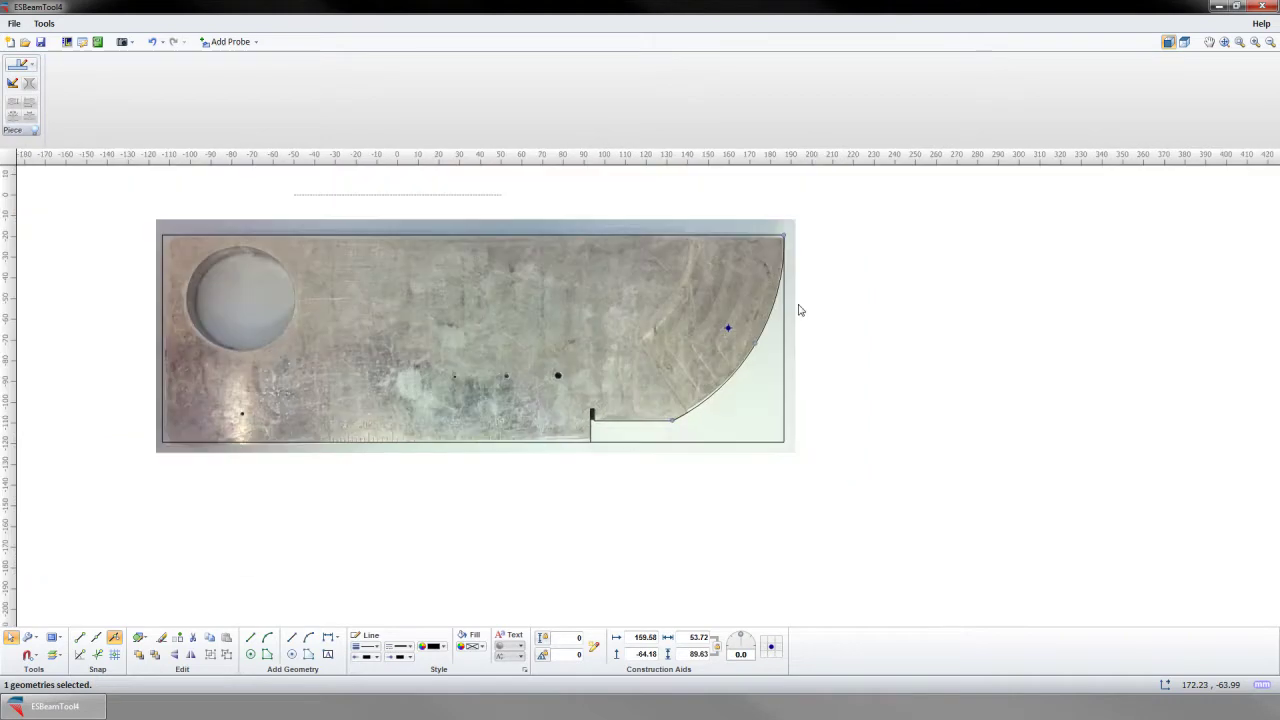
{"action": "scroll", "coordinate": [798, 310], "scroll_direction": "up", "scroll_amount": 1}
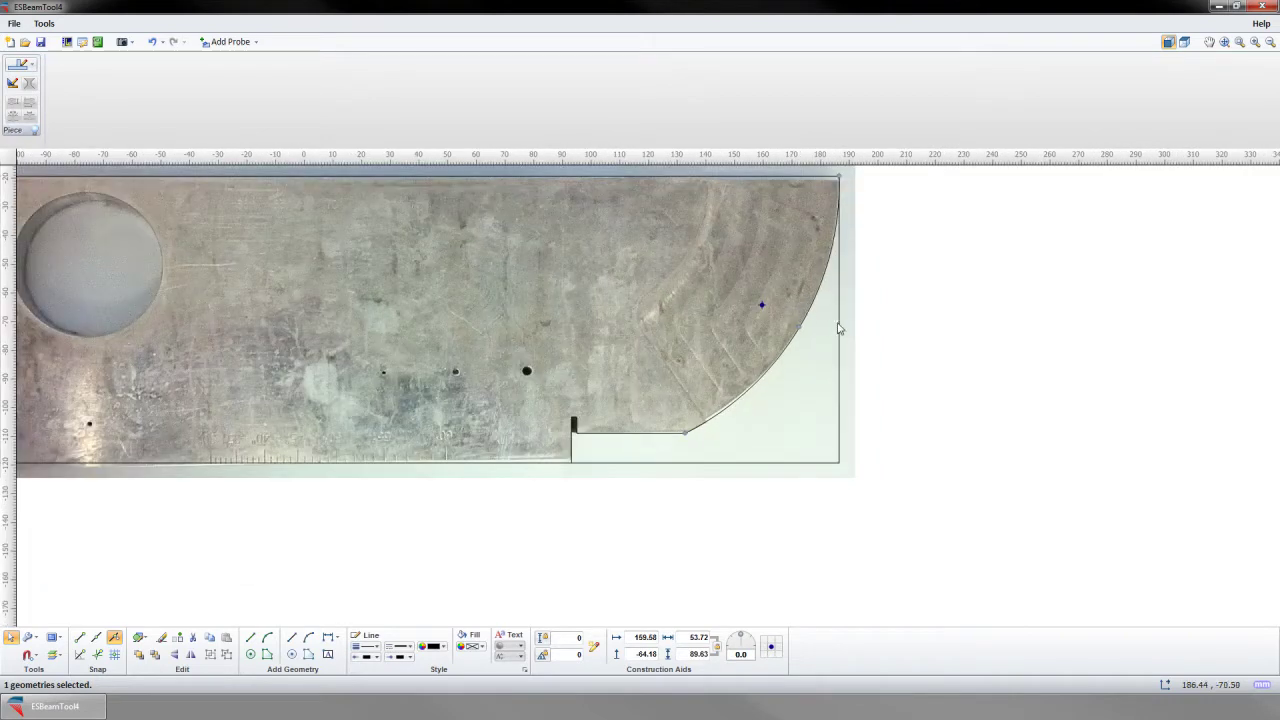
{"action": "left_click", "coordinate": [840, 328]}
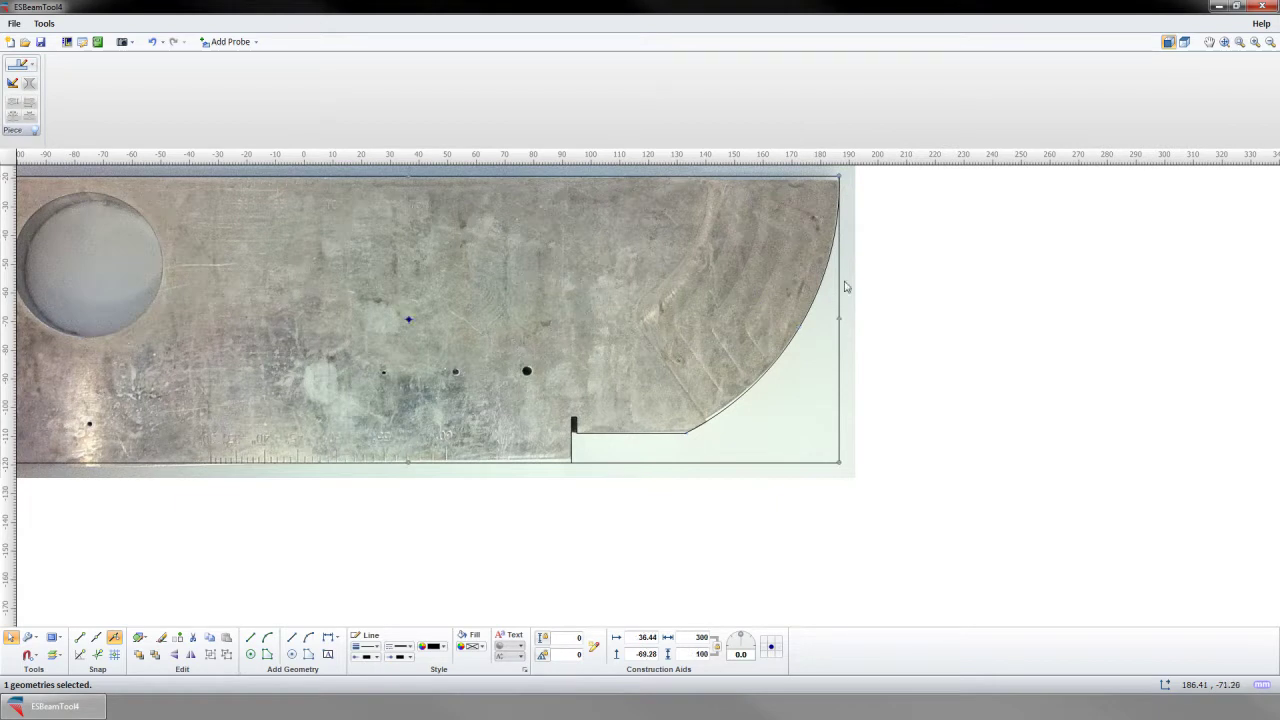
Step: Convert the rectangle into separate lines and delete its right edge
{"action": "right_click", "coordinate": [837, 181]}
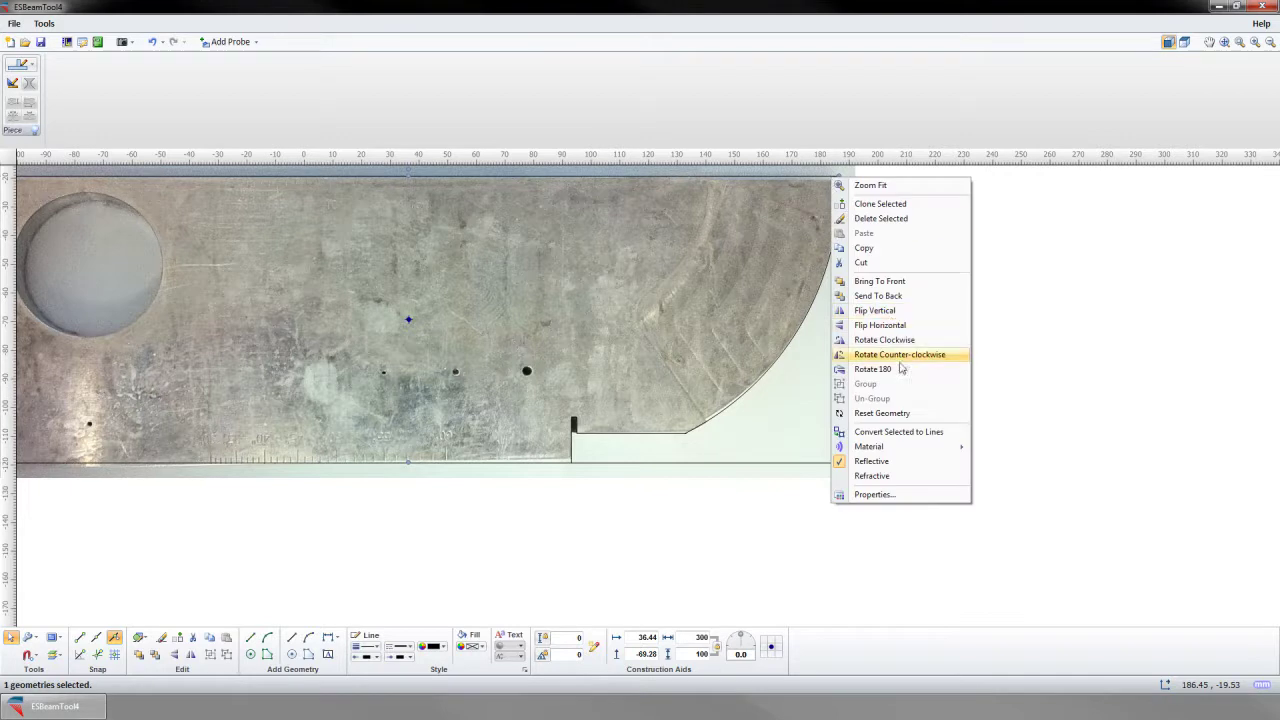
{"action": "left_click", "coordinate": [912, 436]}
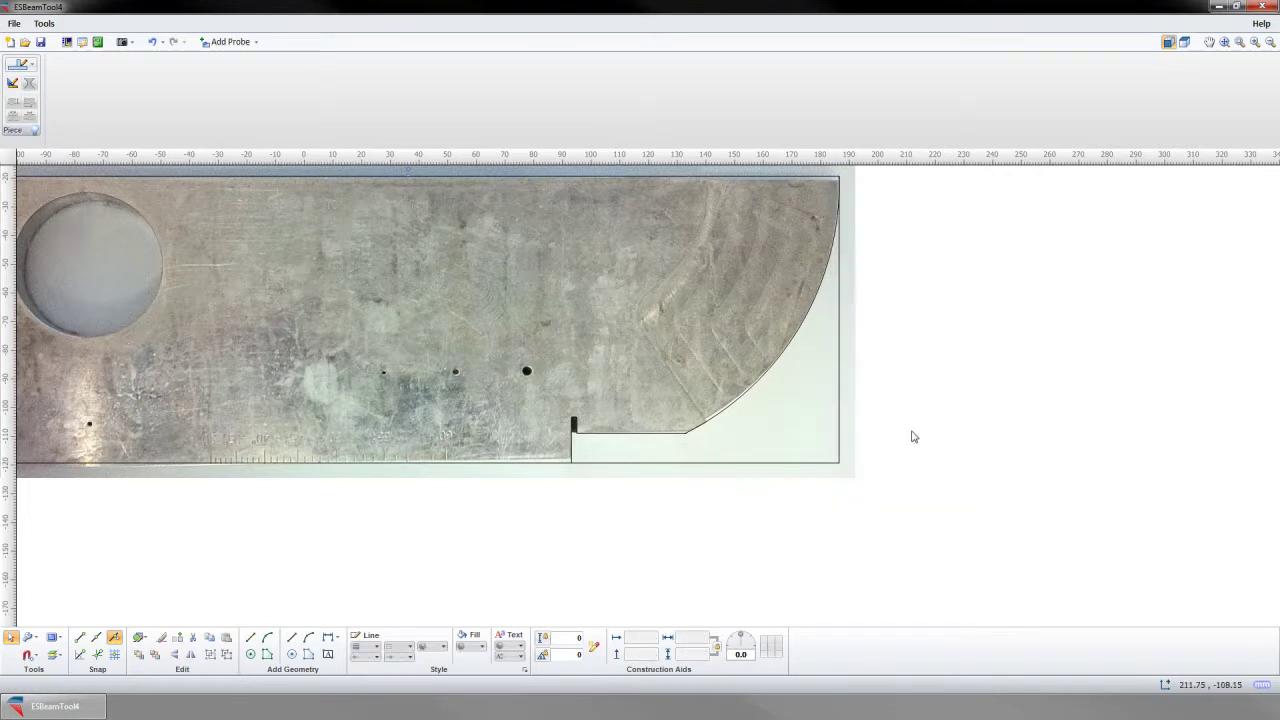
{"action": "left_click", "coordinate": [838, 385]}
{"action": "left_click_drag", "start_coordinate": [838, 375], "coordinate": [977, 380]}
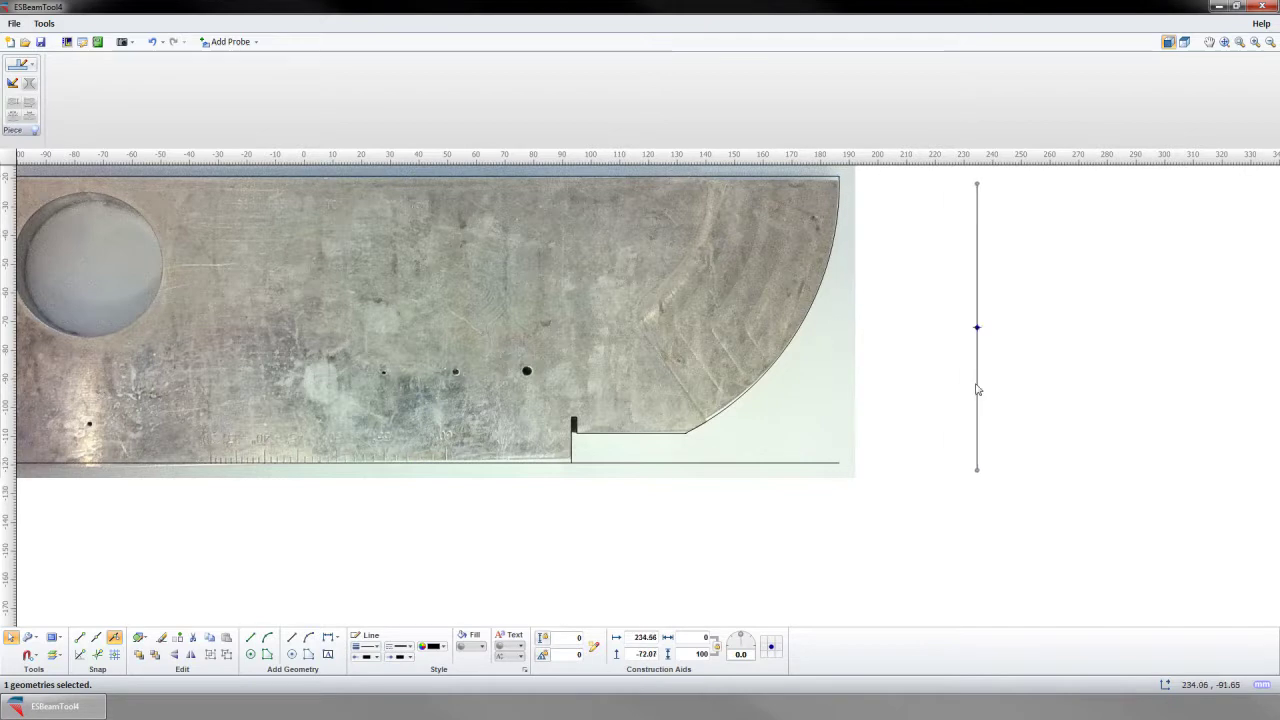
{"action": "key", "text": "Delete"}
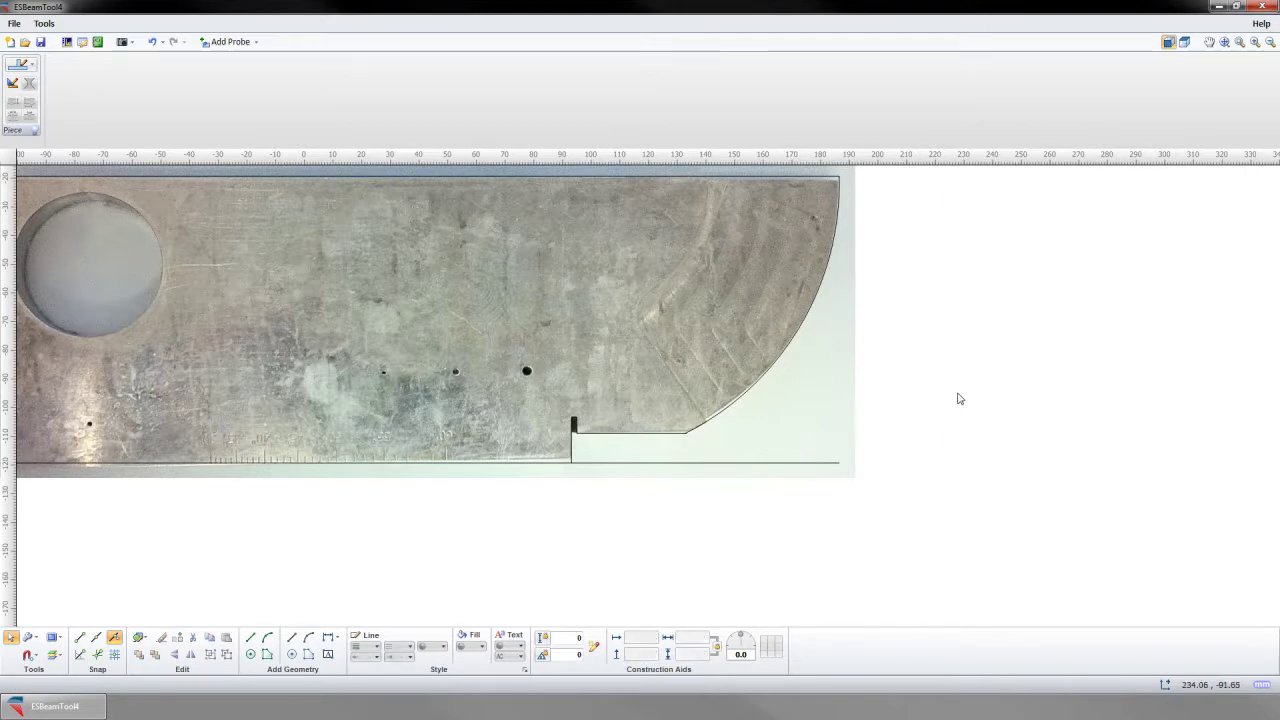
Step: Shorten the bottom edge to about 206.68 mm so it ends at the step's foot
{"action": "left_click", "coordinate": [763, 463]}
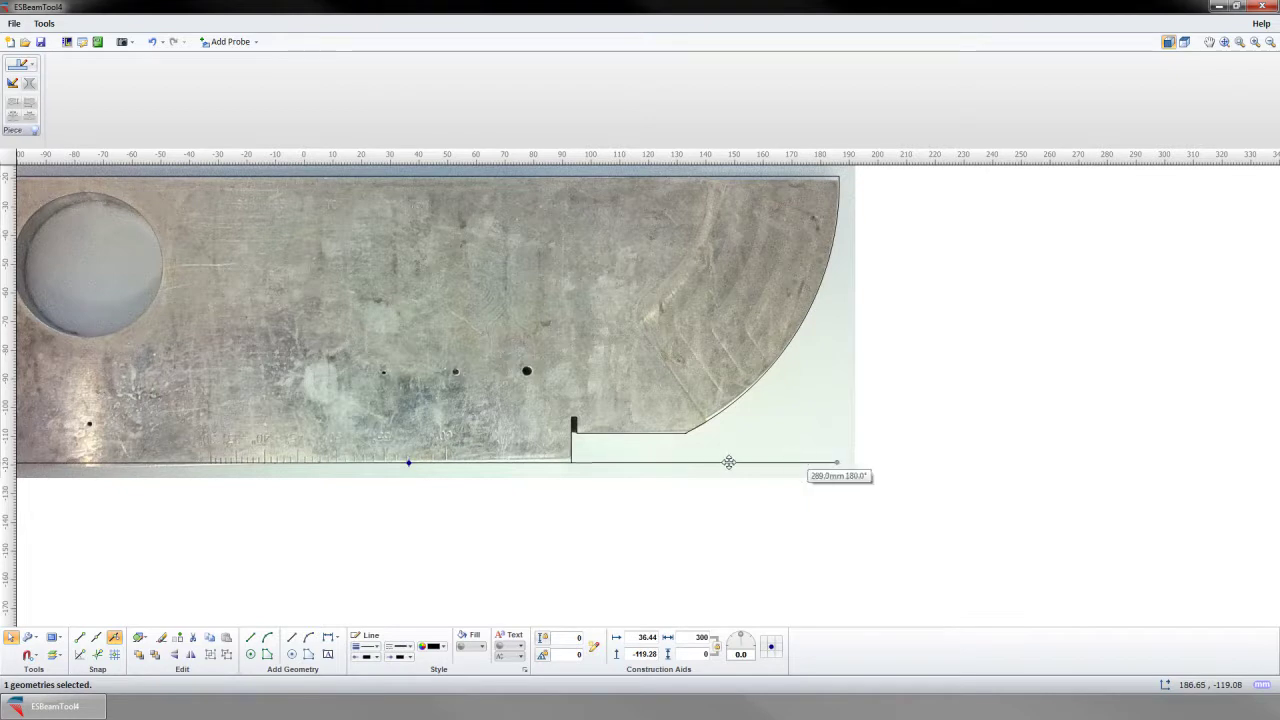
{"action": "left_click_drag", "start_coordinate": [729, 462], "coordinate": [572, 464]}
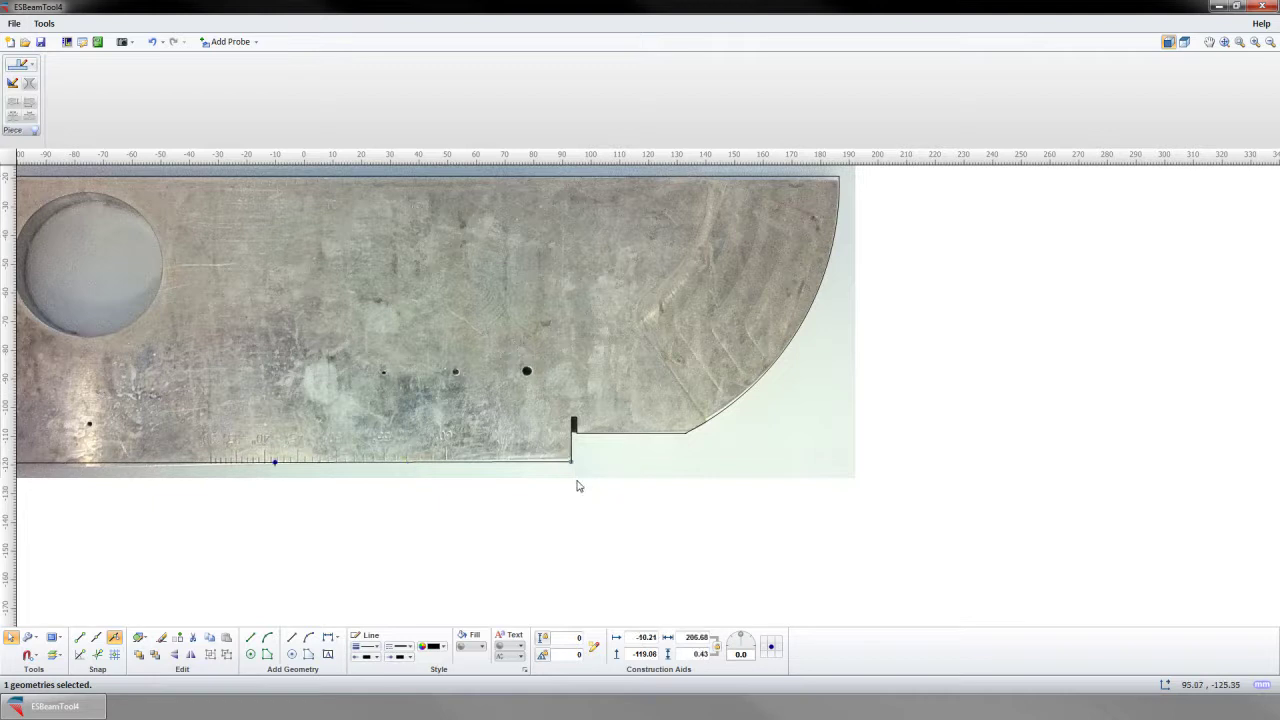
{"action": "scroll", "coordinate": [577, 485], "scroll_direction": "down", "scroll_amount": 3}
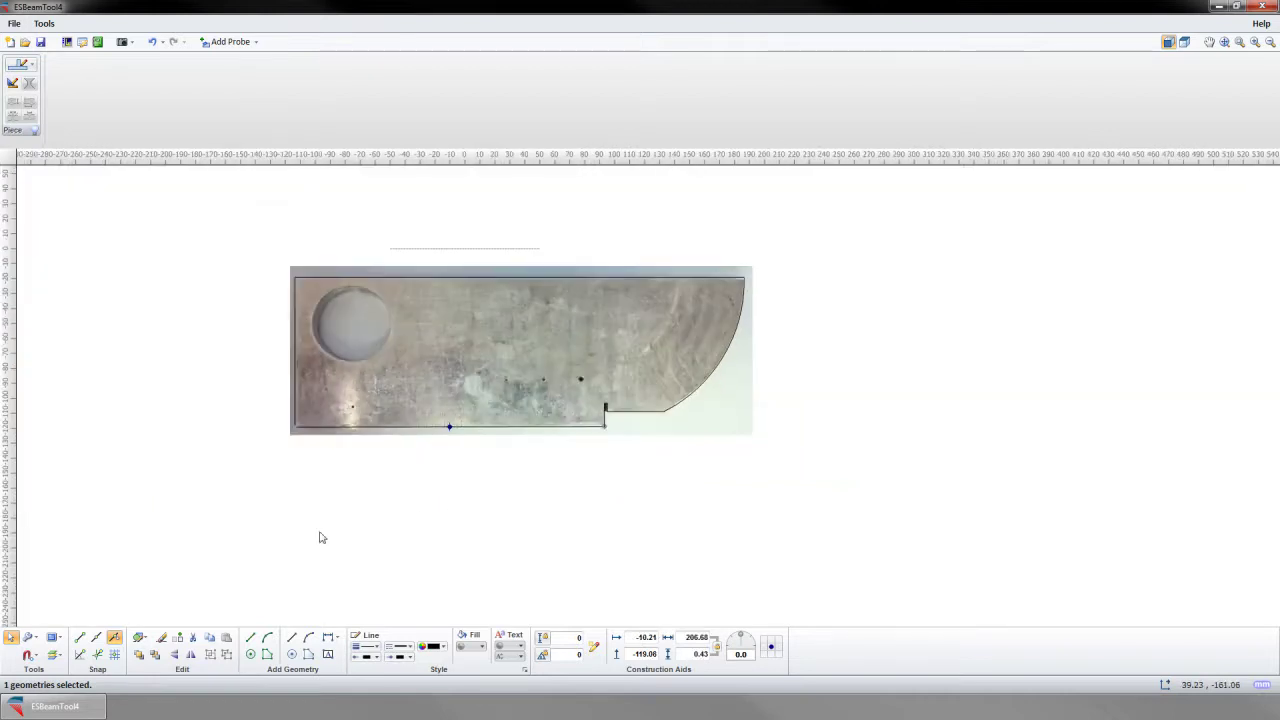
{"action": "left_click", "coordinate": [66, 652]}
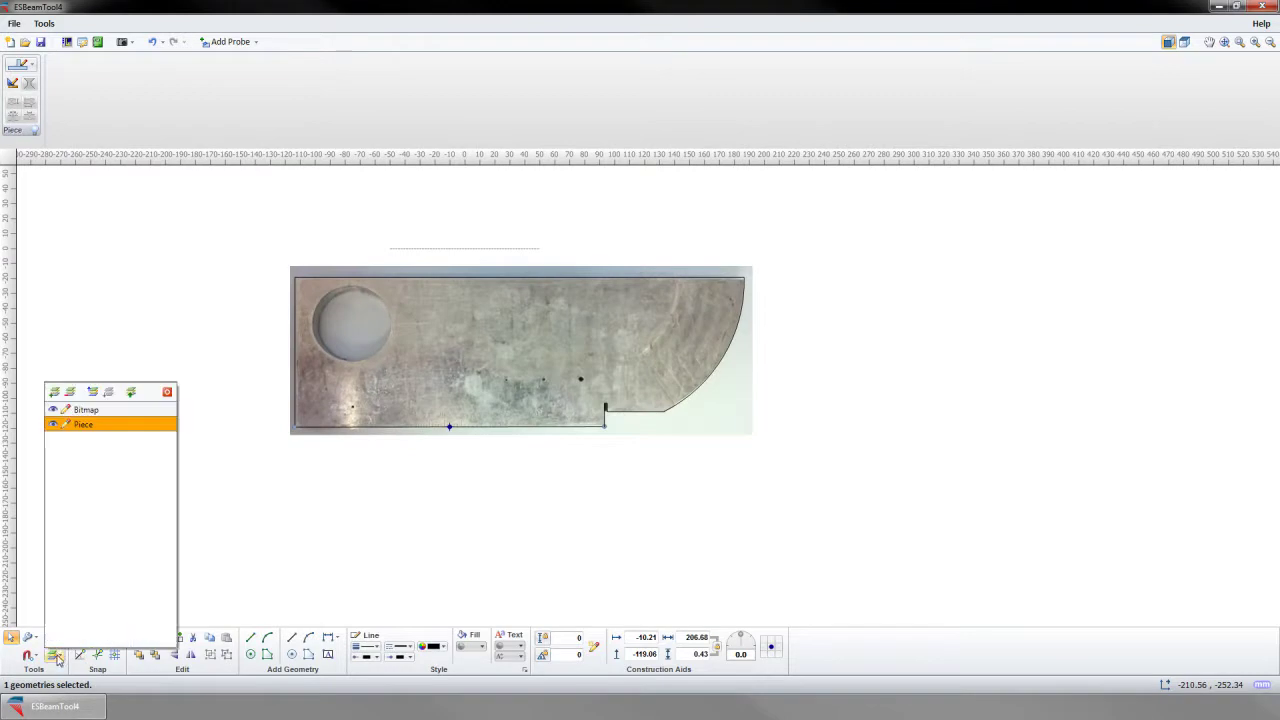
{"action": "left_click", "coordinate": [53, 425]}
{"action": "left_click", "coordinate": [53, 425]}
{"action": "left_click", "coordinate": [54, 411]}
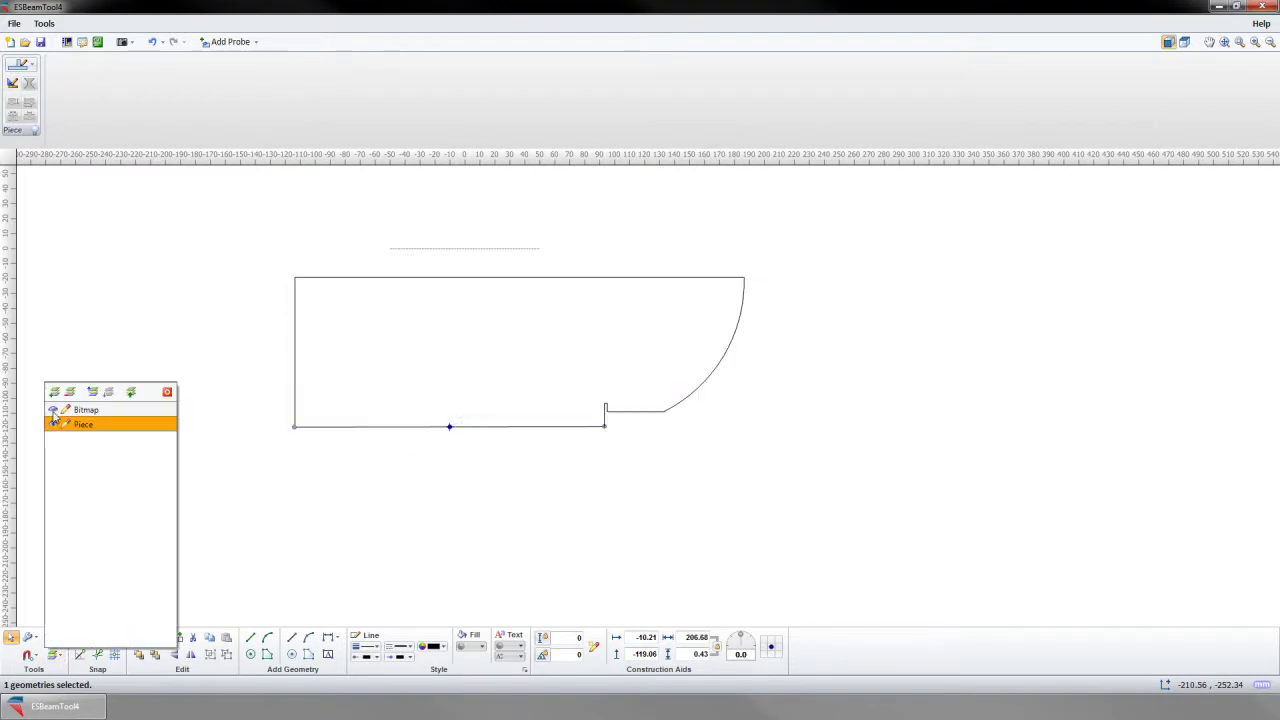
{"action": "left_click", "coordinate": [54, 411]}
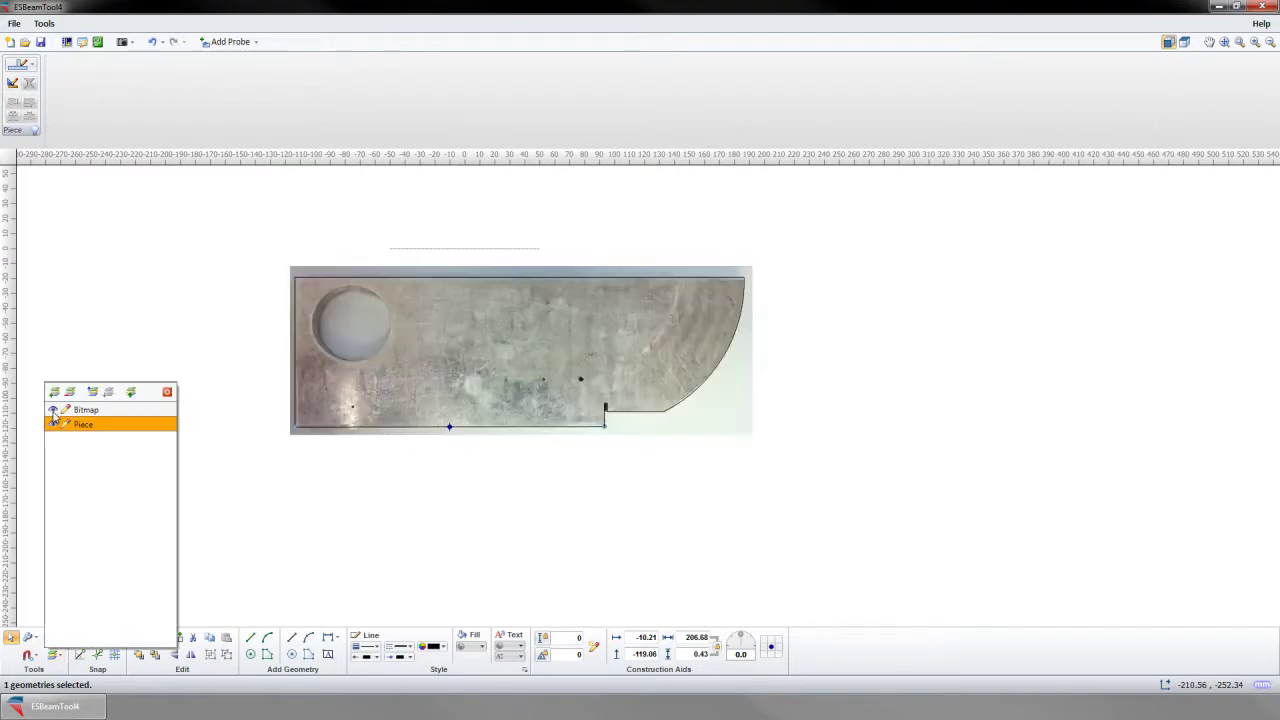
{"action": "left_click", "coordinate": [167, 392]}
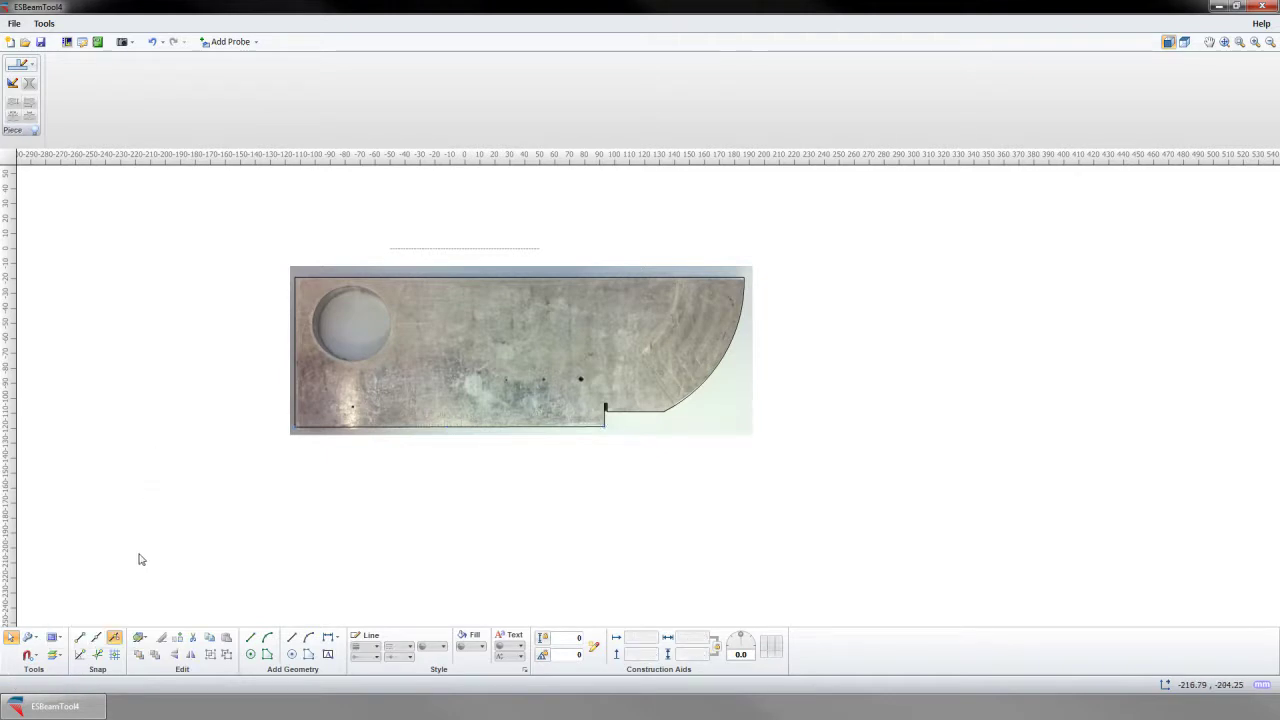
Step: Trace the large round hole with a reflective piece circle
{"action": "left_click", "coordinate": [141, 638]}
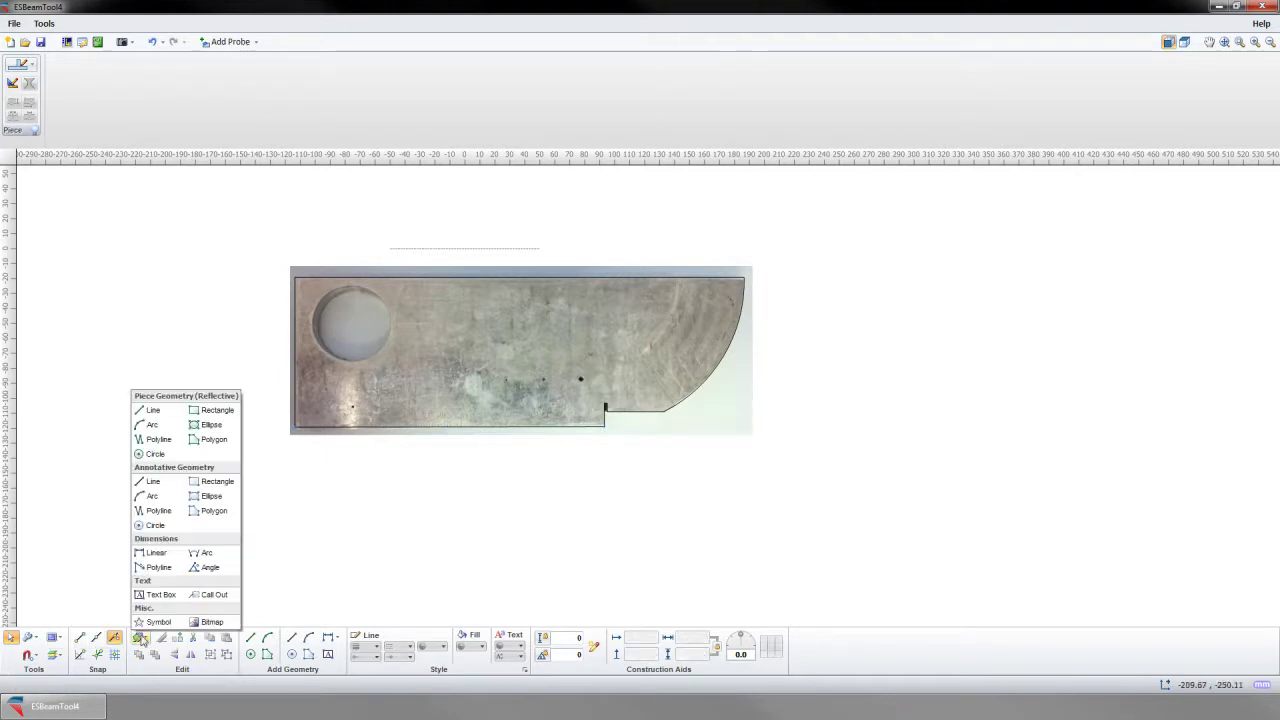
{"action": "left_click", "coordinate": [154, 453]}
{"action": "left_click", "coordinate": [351, 323]}
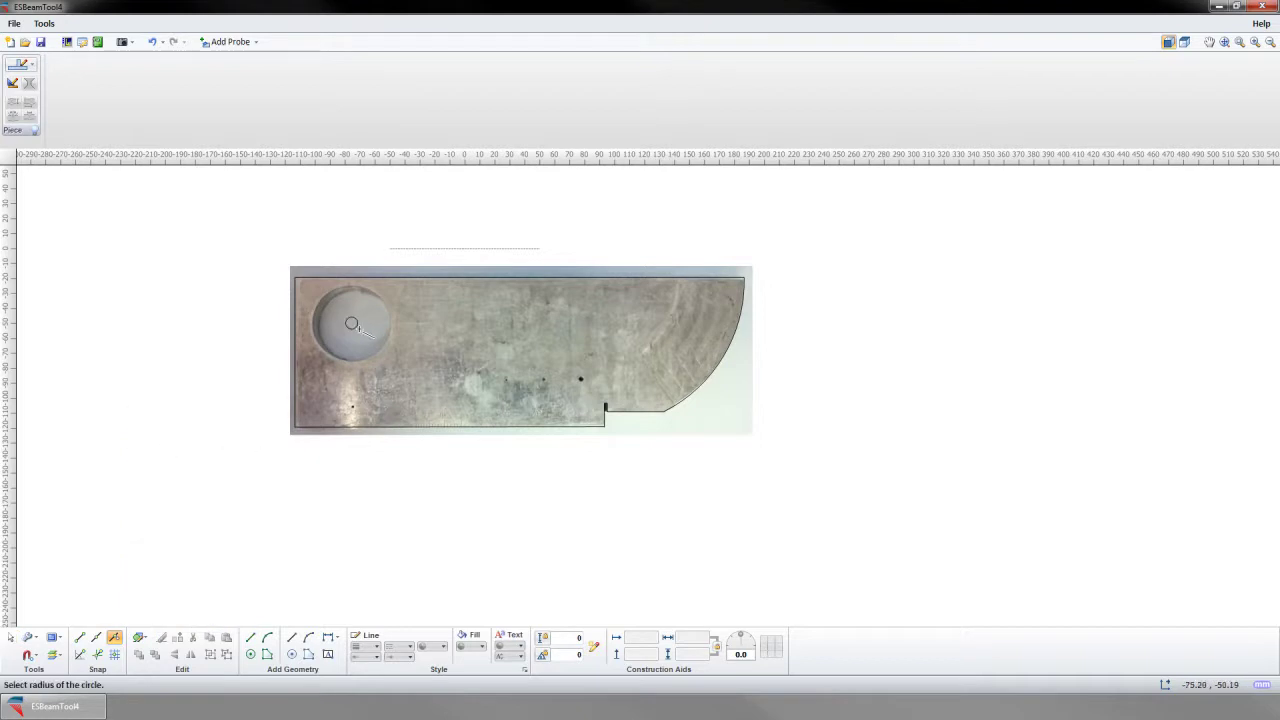
{"action": "left_click", "coordinate": [384, 340]}
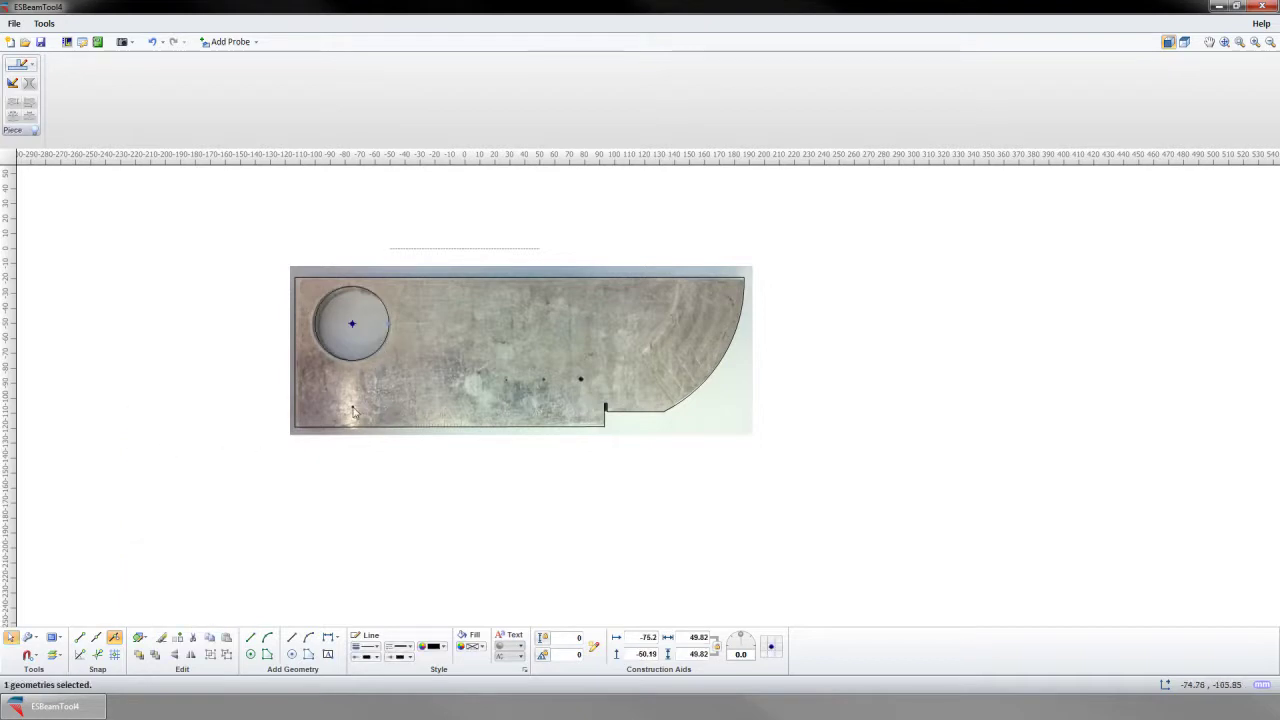
{"action": "scroll", "coordinate": [389, 378], "scroll_direction": "up", "scroll_amount": 3}
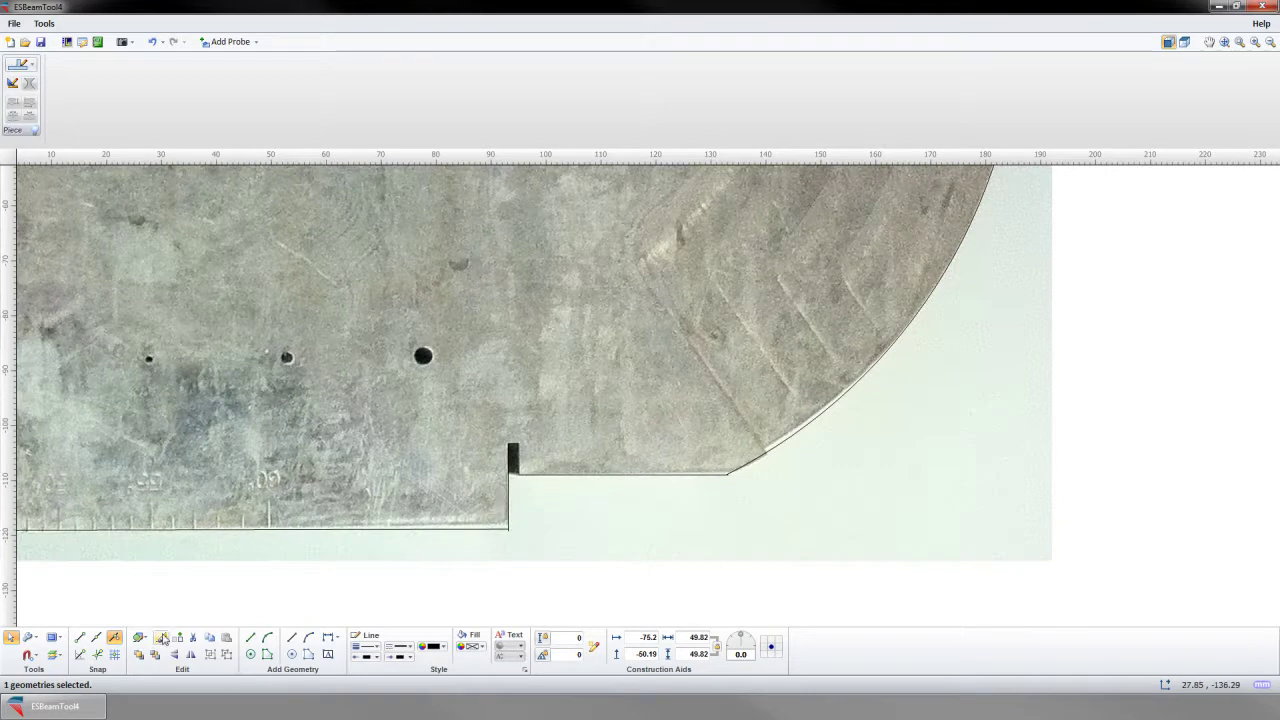
Step: Draw small circles over three of the drilled holes, the latest 1.49 mm in radius
{"action": "left_click", "coordinate": [250, 654]}
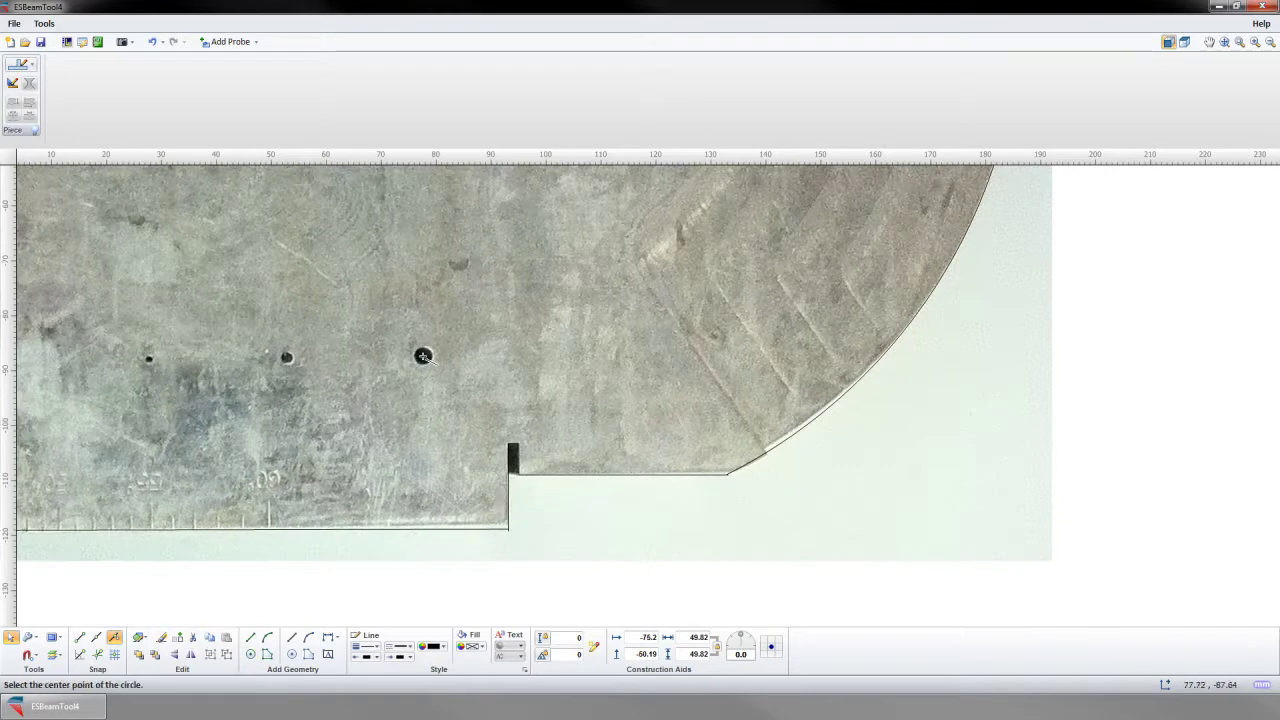
{"action": "left_click", "coordinate": [423, 356]}
{"action": "left_click", "coordinate": [428, 358]}
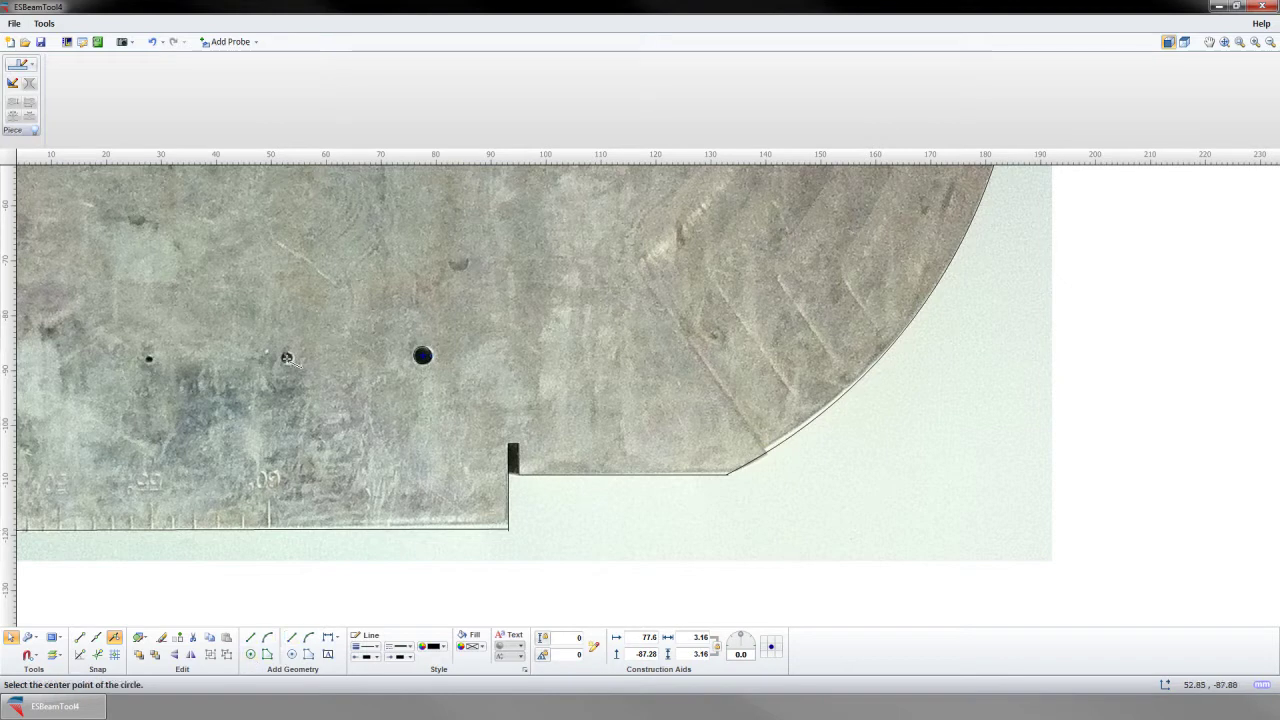
{"action": "left_click", "coordinate": [287, 358]}
{"action": "left_click", "coordinate": [290, 360]}
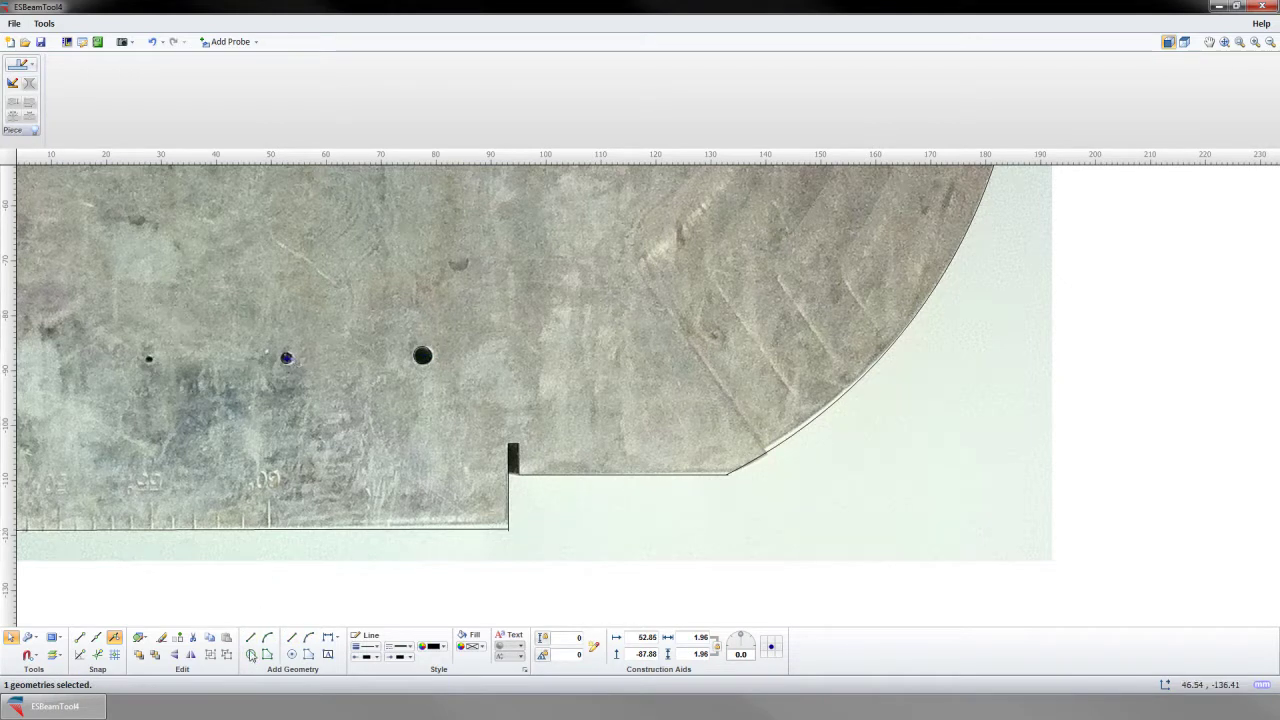
{"action": "left_click", "coordinate": [148, 360]}
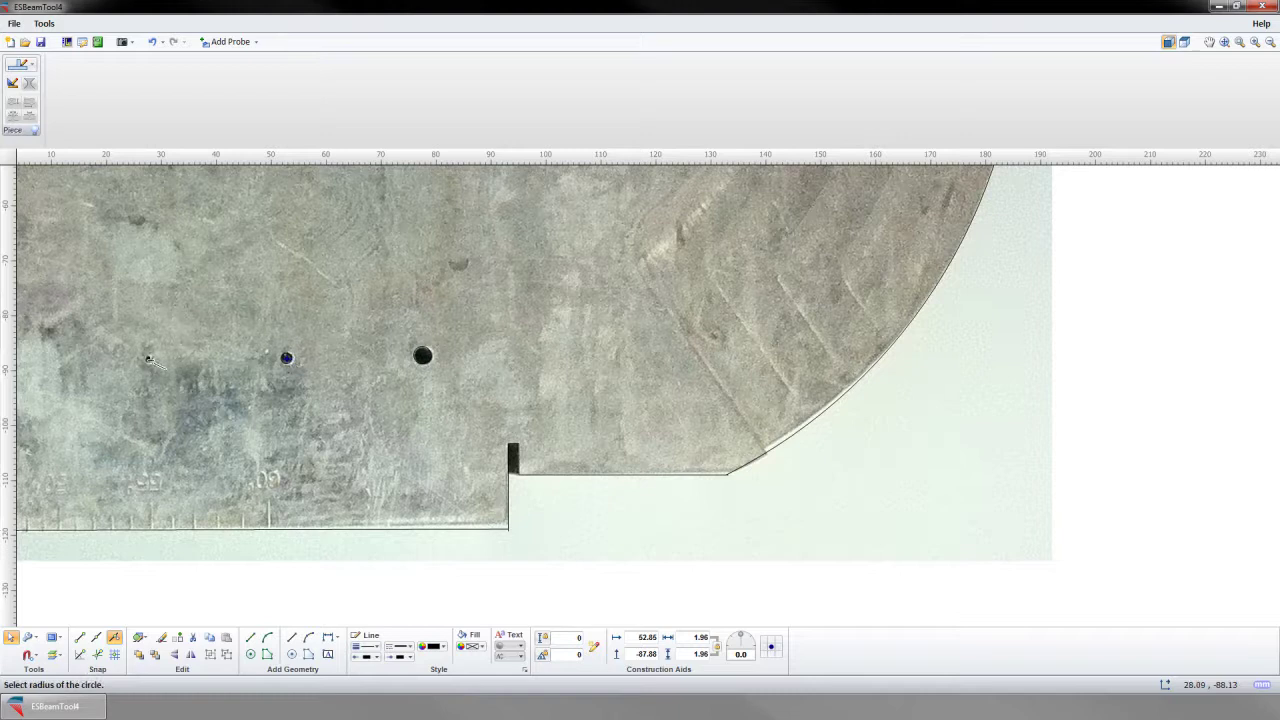
{"action": "left_click", "coordinate": [150, 360]}
Step: Bring the lower-left drilled hole into view and trace a circle over it
{"action": "scroll", "coordinate": [111, 376], "scroll_direction": "down", "scroll_amount": 3}
{"action": "middle_click_drag", "start_coordinate": [111, 376], "coordinate": [305, 334]}
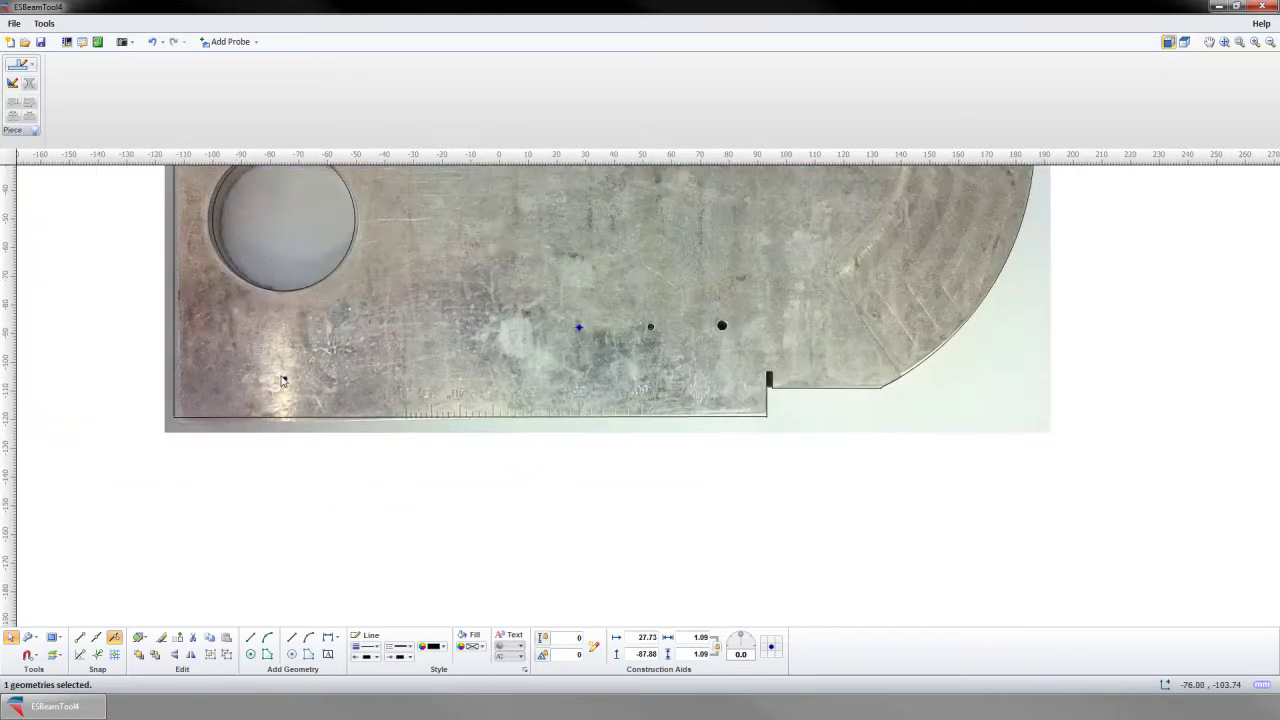
{"action": "scroll", "coordinate": [389, 382], "scroll_direction": "up", "scroll_amount": 3}
{"action": "middle_click_drag", "start_coordinate": [390, 382], "coordinate": [547, 365]}
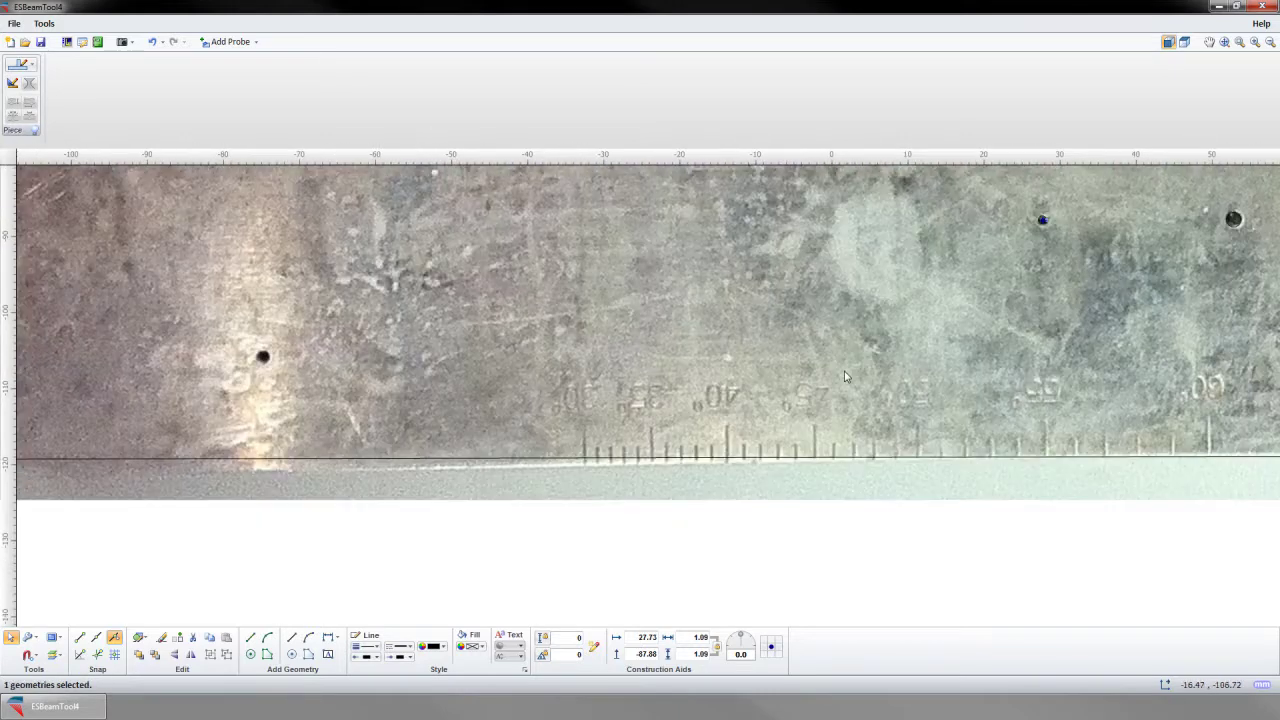
{"action": "left_click", "coordinate": [250, 654]}
{"action": "left_click", "coordinate": [262, 356]}
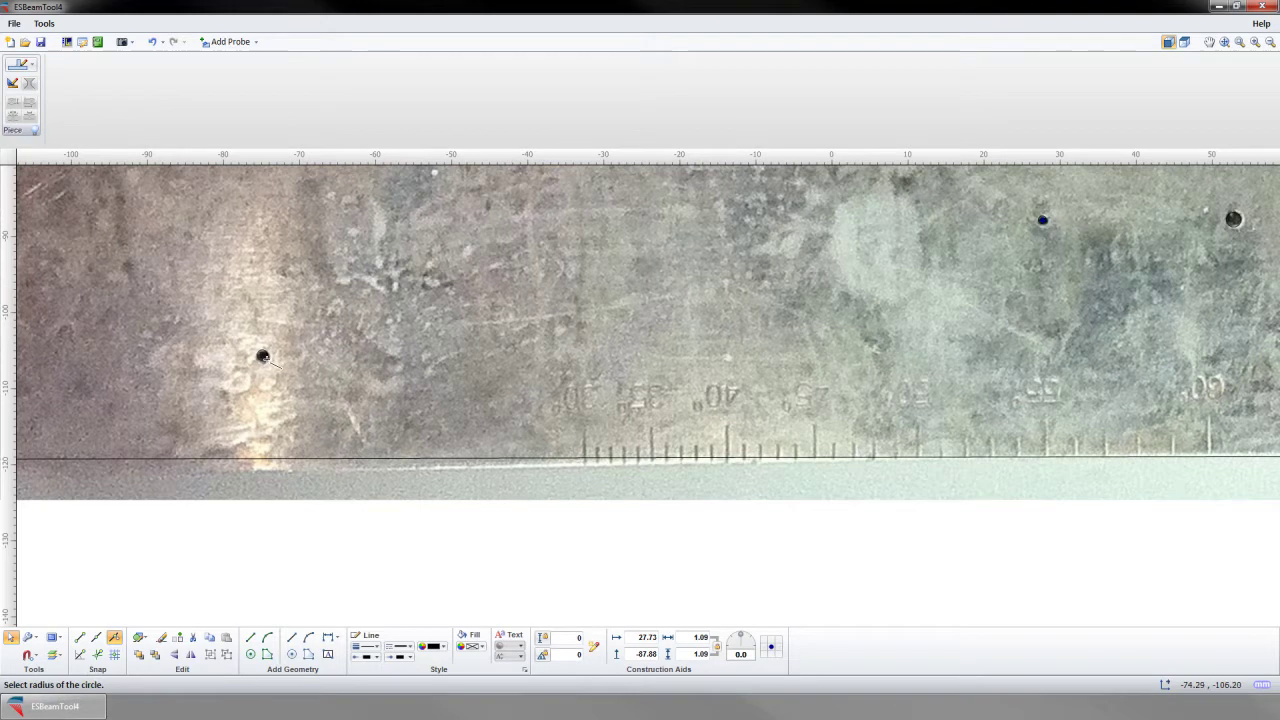
{"action": "left_click", "coordinate": [263, 357]}
{"action": "scroll", "coordinate": [256, 348], "scroll_direction": "down", "scroll_amount": 3}
{"action": "middle_click_drag", "start_coordinate": [254, 345], "coordinate": [137, 414]}
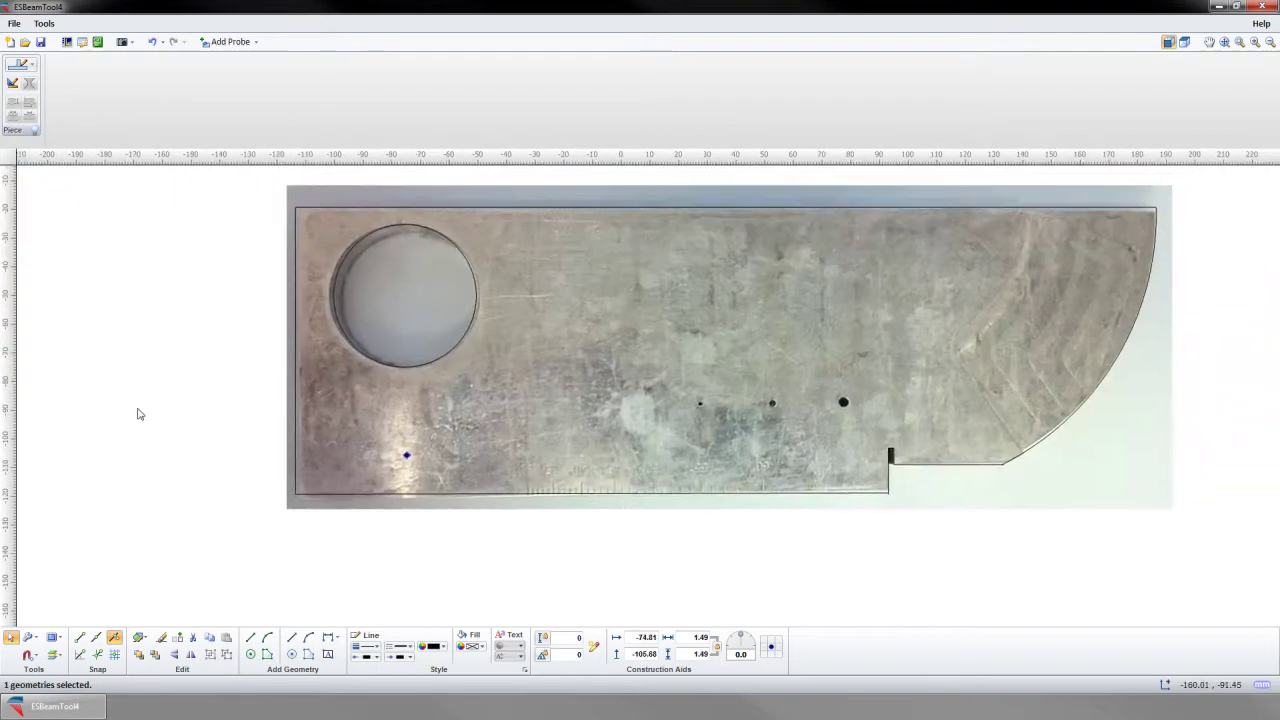
{"action": "left_click", "coordinate": [52, 637]}
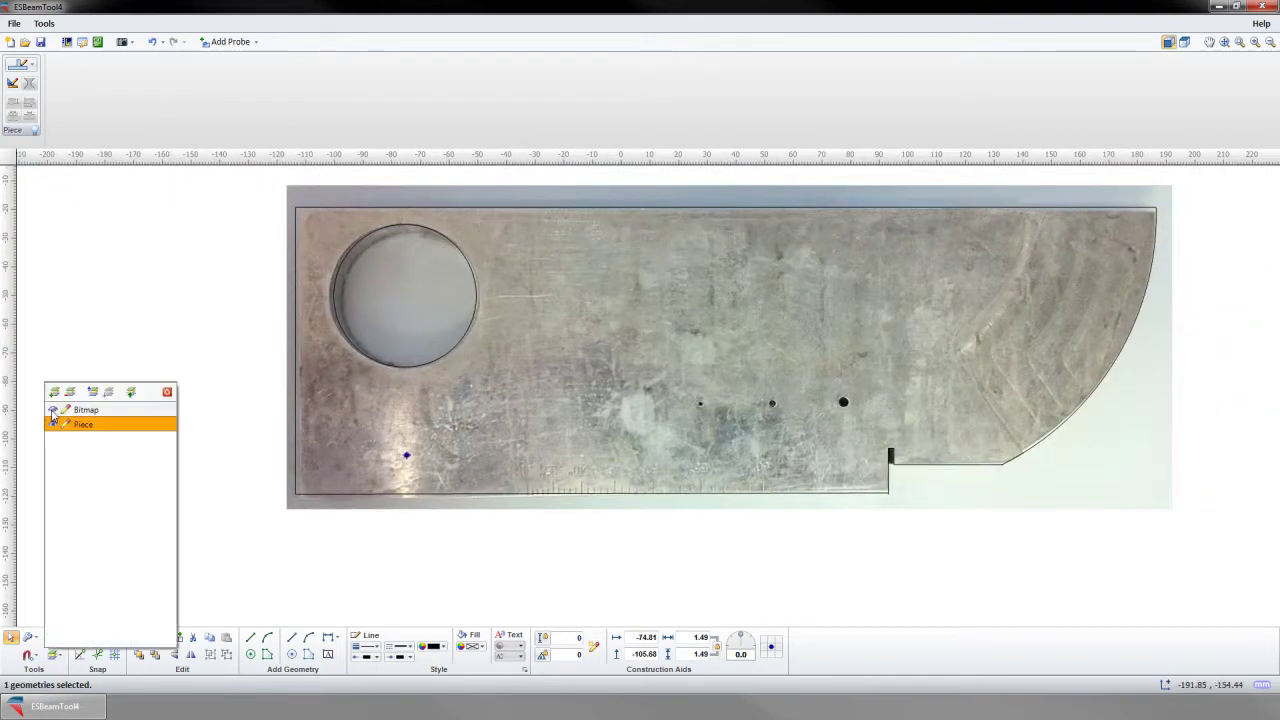
{"action": "left_click", "coordinate": [53, 410]}
{"action": "left_click", "coordinate": [53, 410]}
{"action": "left_click", "coordinate": [167, 393]}
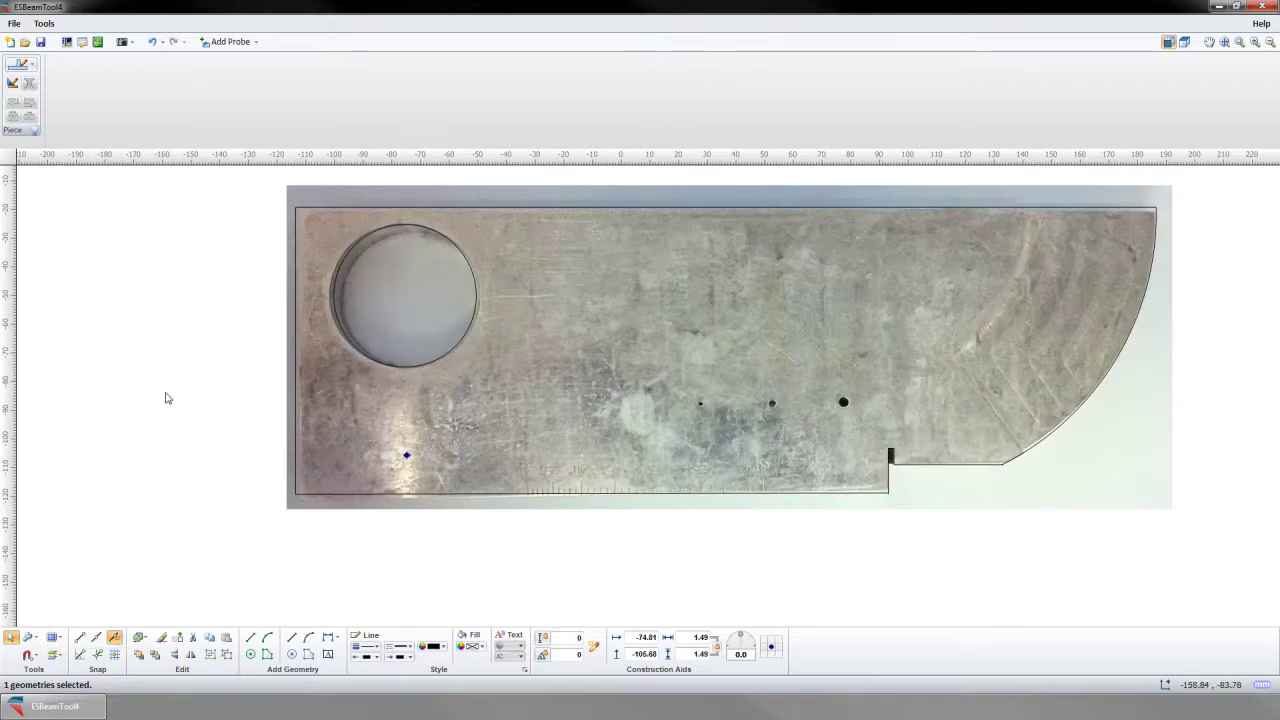
{"action": "middle_click_drag", "start_coordinate": [789, 566], "coordinate": [500, 595]}
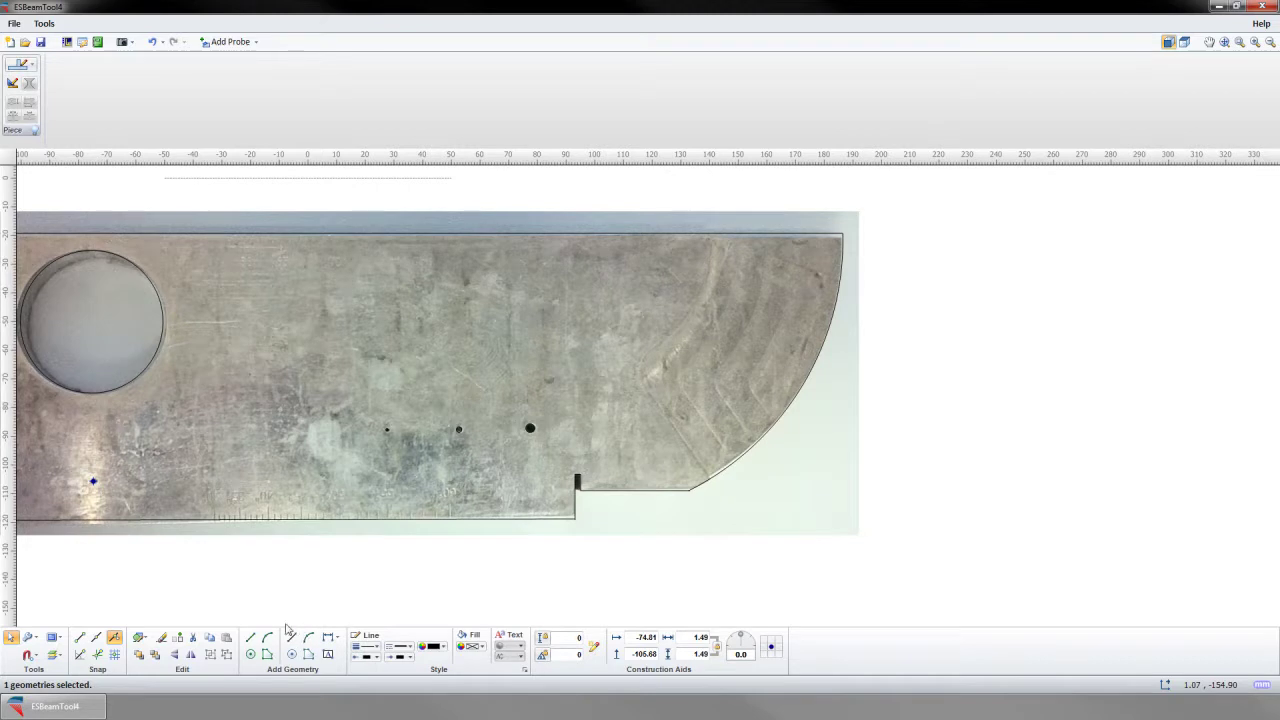
Step: Draw two joined arcs following the inner curved groove down from the top edge
{"action": "left_click", "coordinate": [268, 641]}
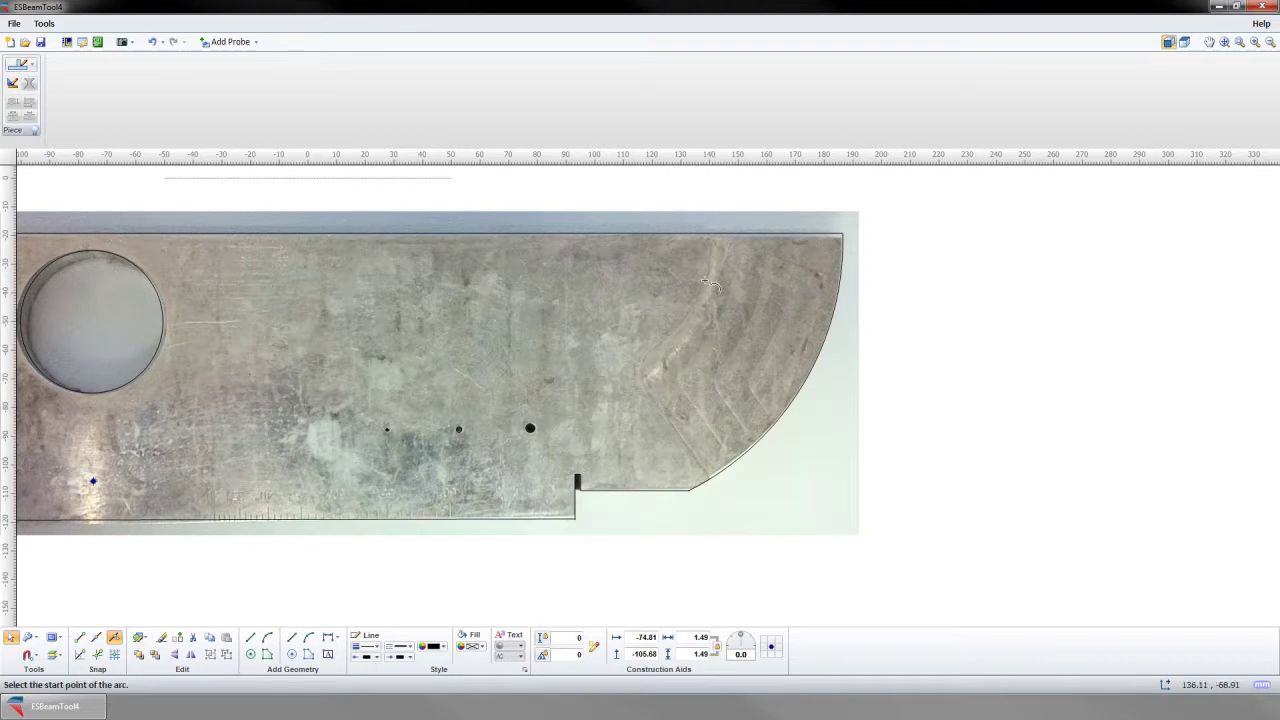
{"action": "scroll", "coordinate": [711, 285], "scroll_direction": "up", "scroll_amount": 2}
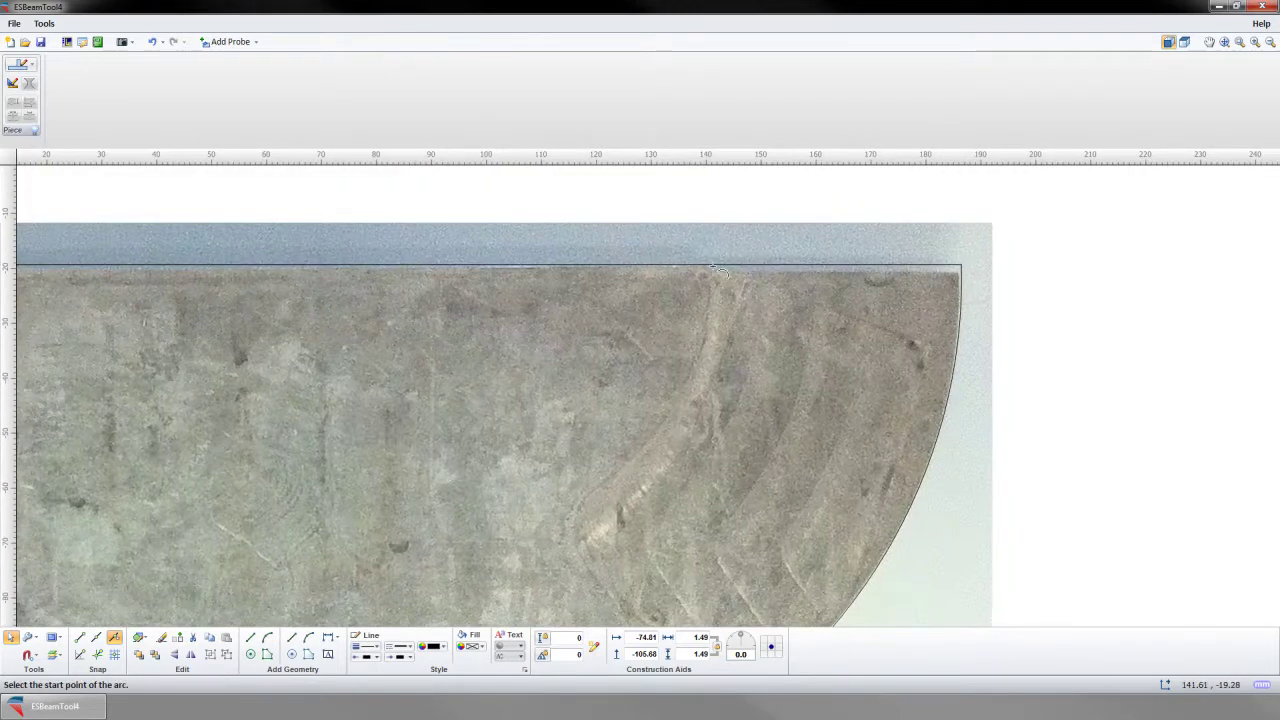
{"action": "left_click", "coordinate": [711, 268]}
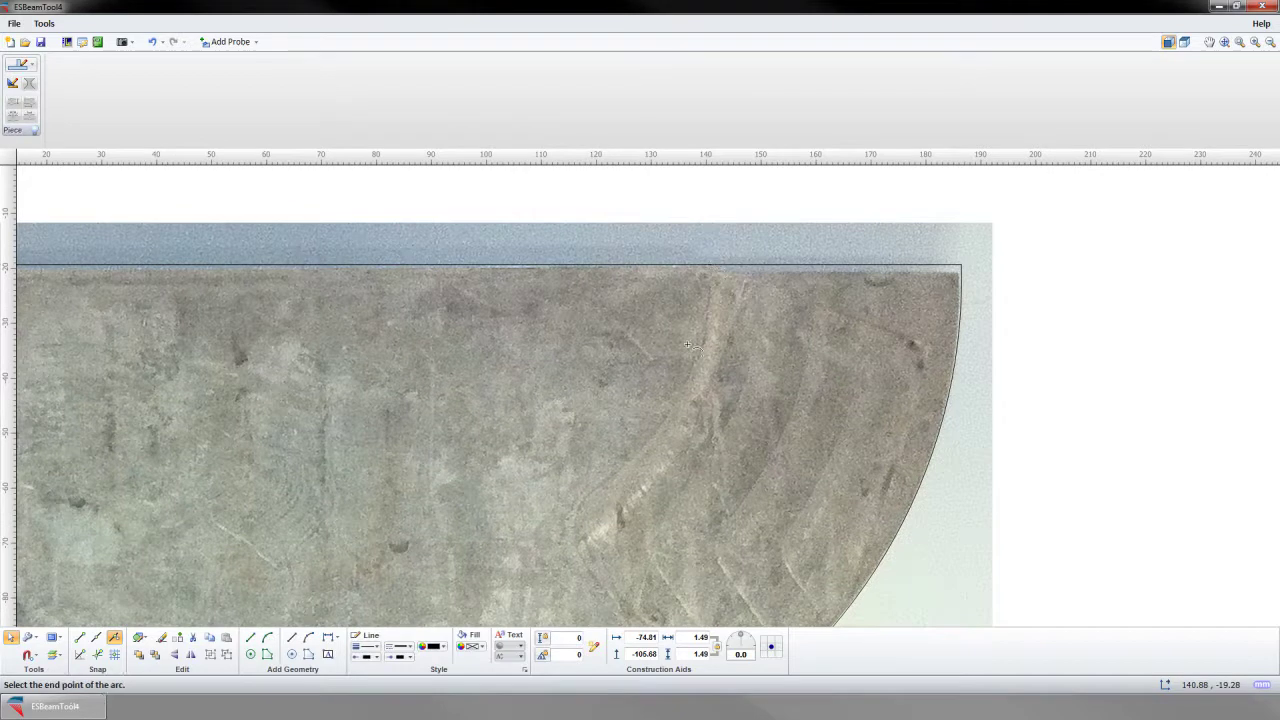
{"action": "left_click", "coordinate": [595, 491]}
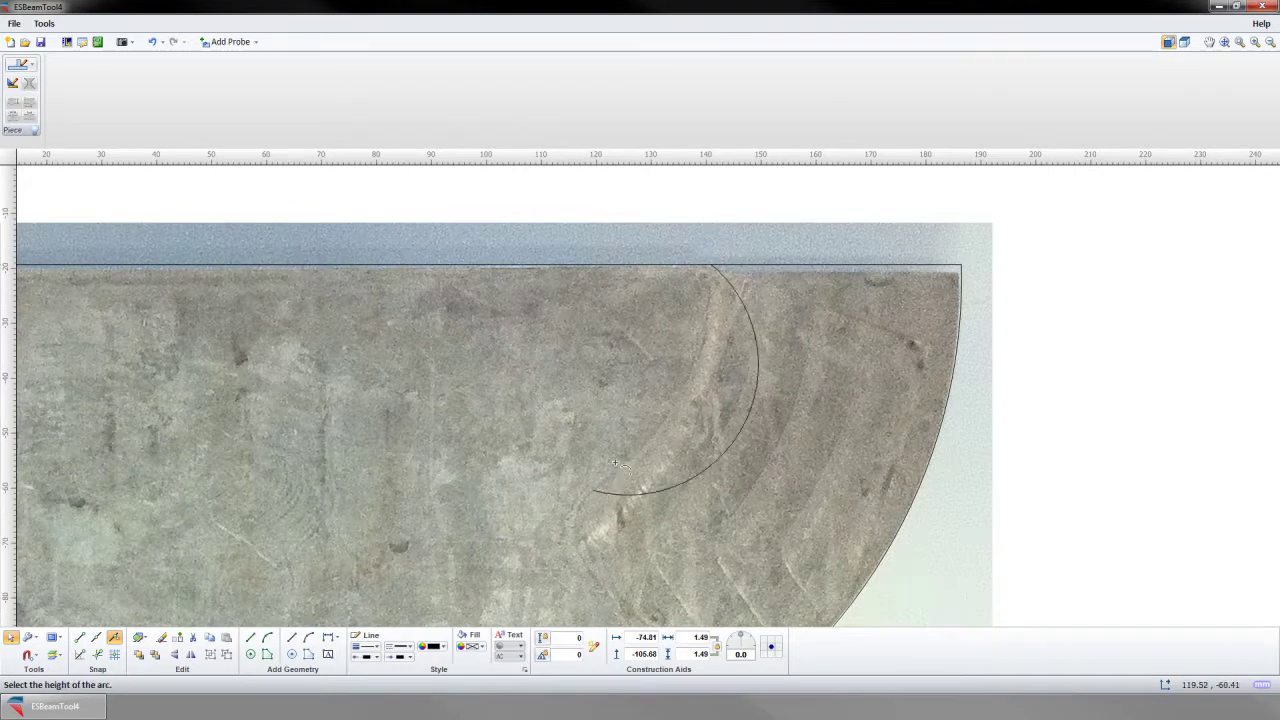
{"action": "left_click", "coordinate": [666, 418]}
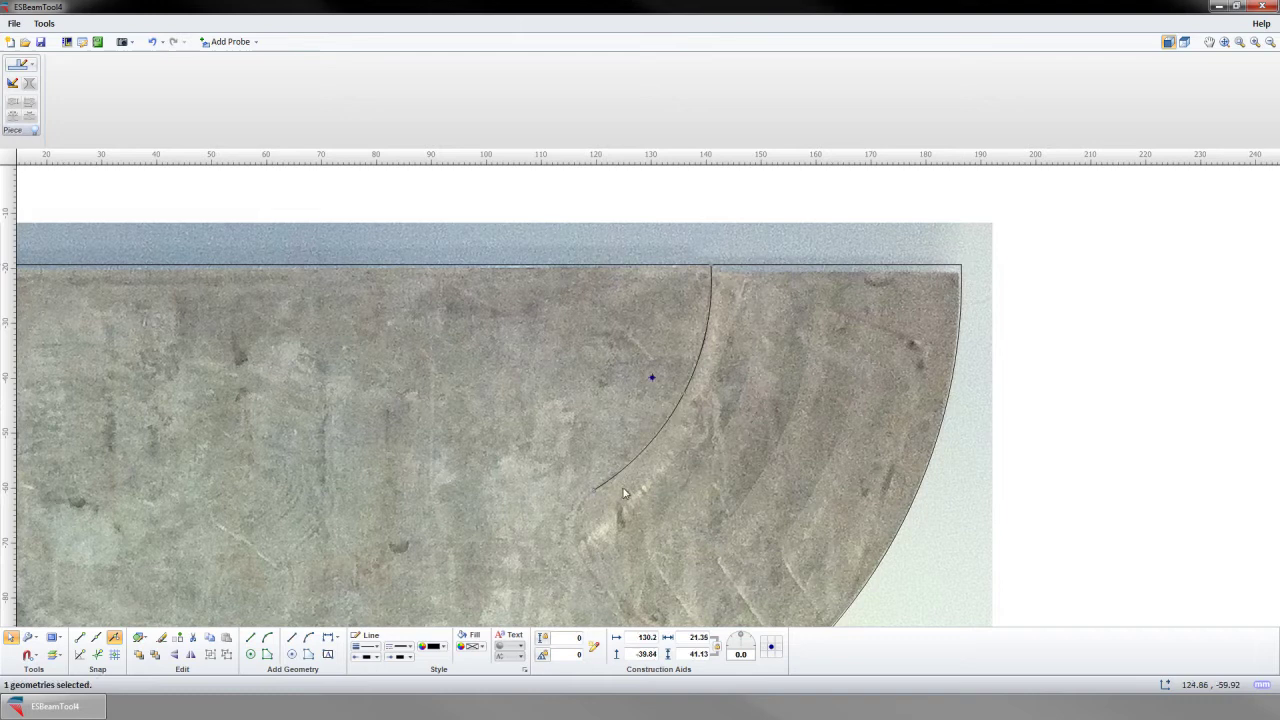
{"action": "scroll", "coordinate": [677, 323], "scroll_direction": "down", "scroll_amount": 2}
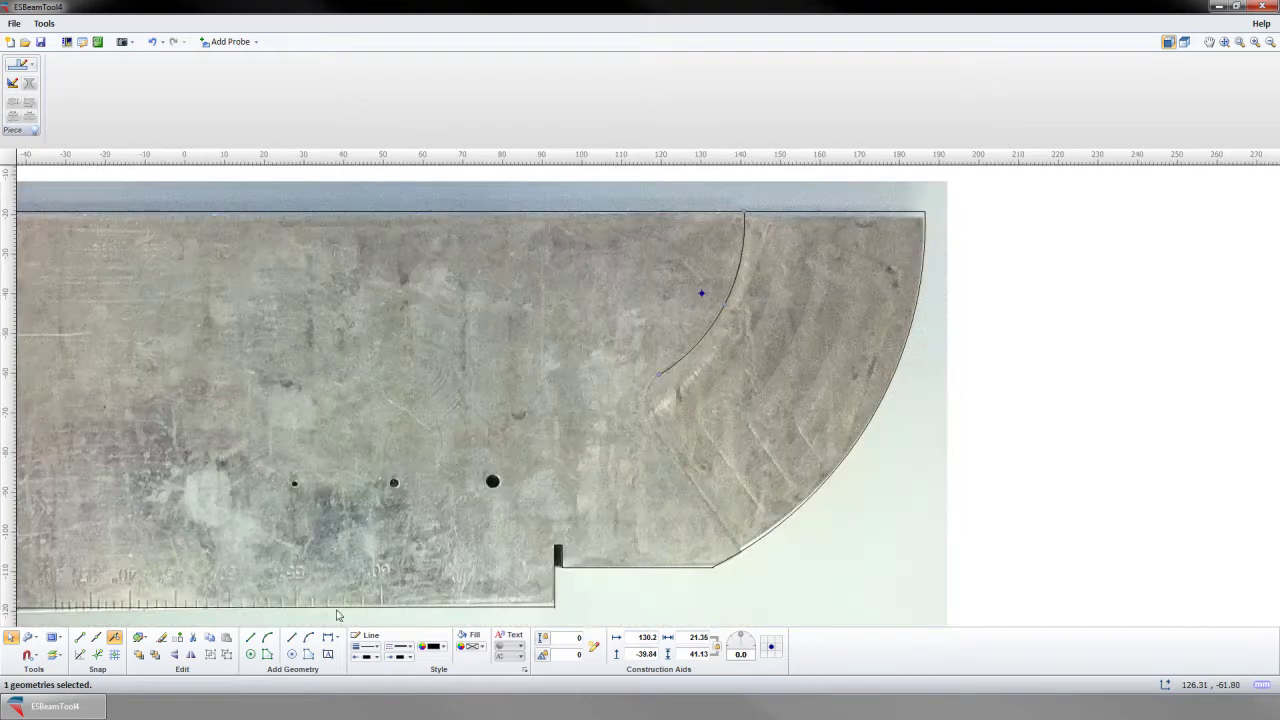
{"action": "left_click", "coordinate": [267, 637]}
{"action": "left_click", "coordinate": [660, 375]}
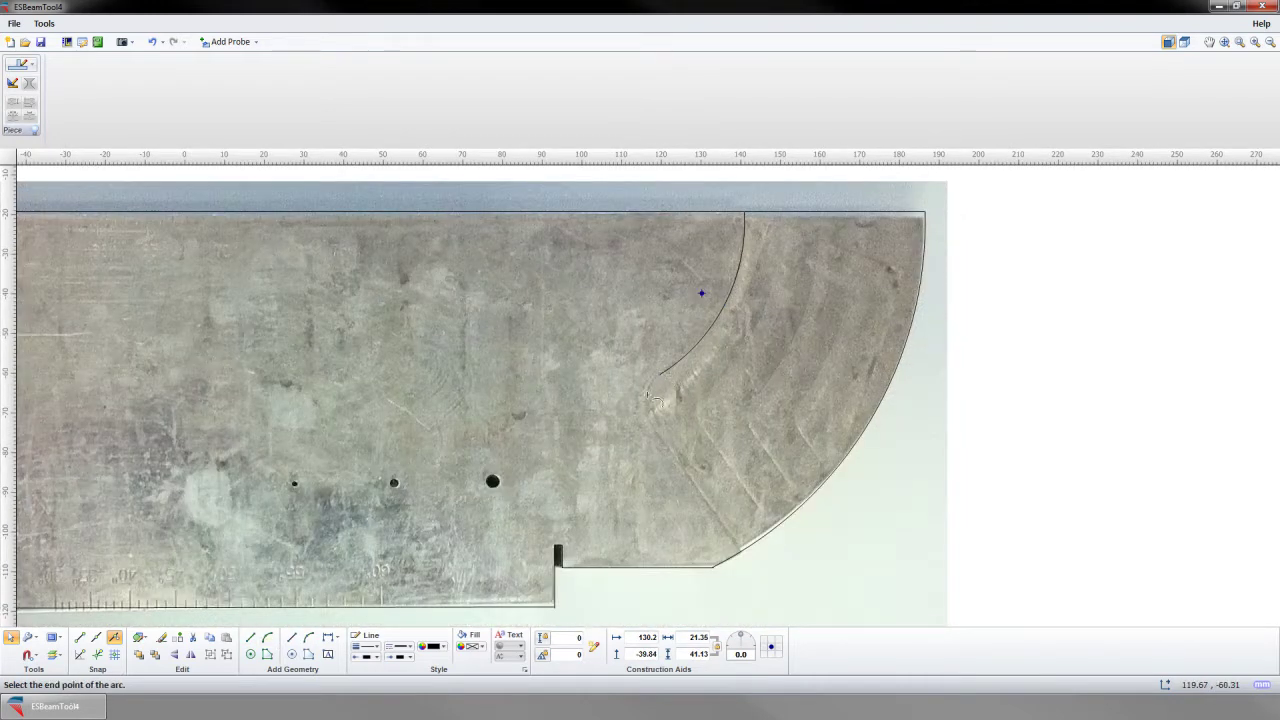
{"action": "left_click", "coordinate": [652, 420]}
{"action": "key", "text": "Escape"}
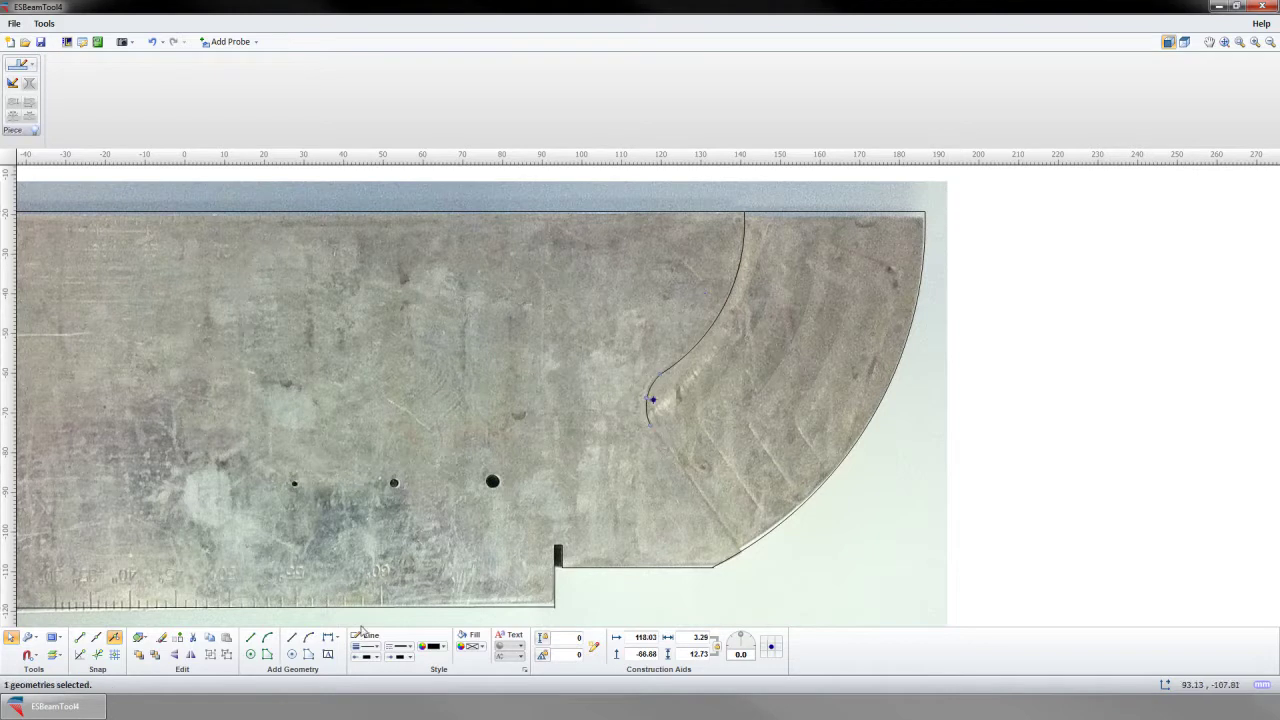
Step: Draw a line from the lower arc's end to the outer curved edge
{"action": "left_click", "coordinate": [250, 637]}
{"action": "left_click", "coordinate": [654, 424]}
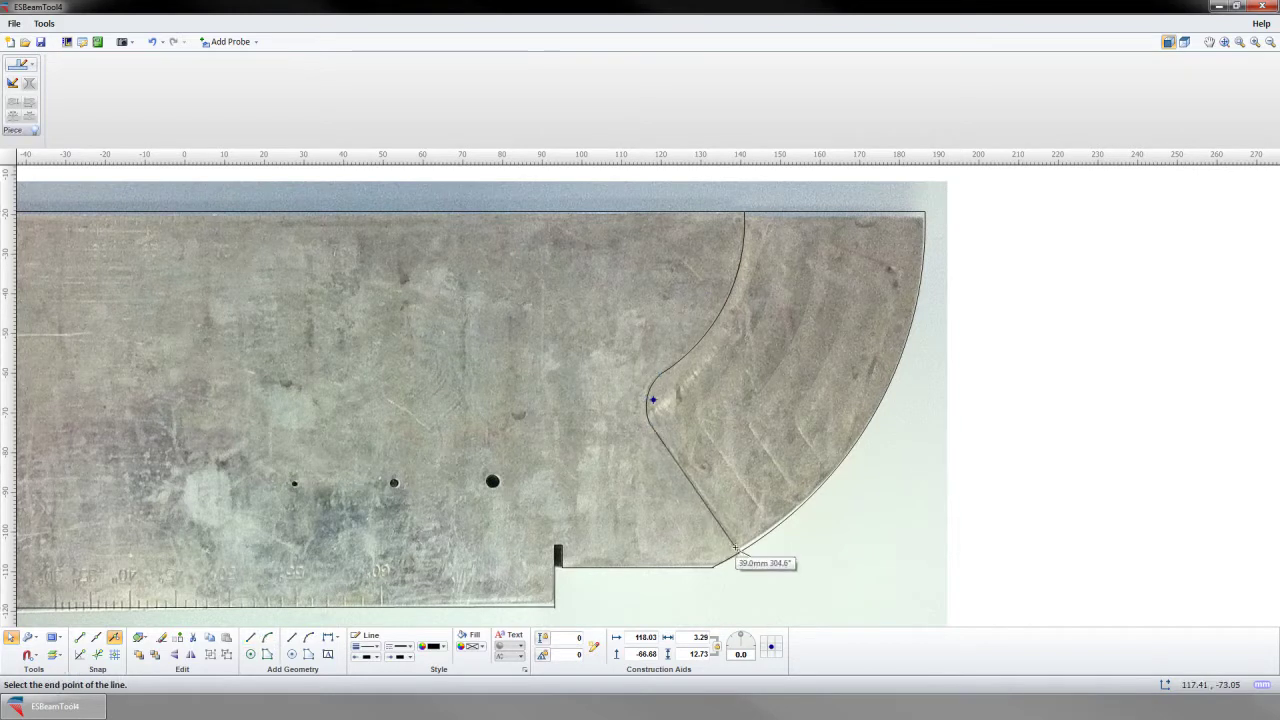
{"action": "left_click", "coordinate": [740, 553]}
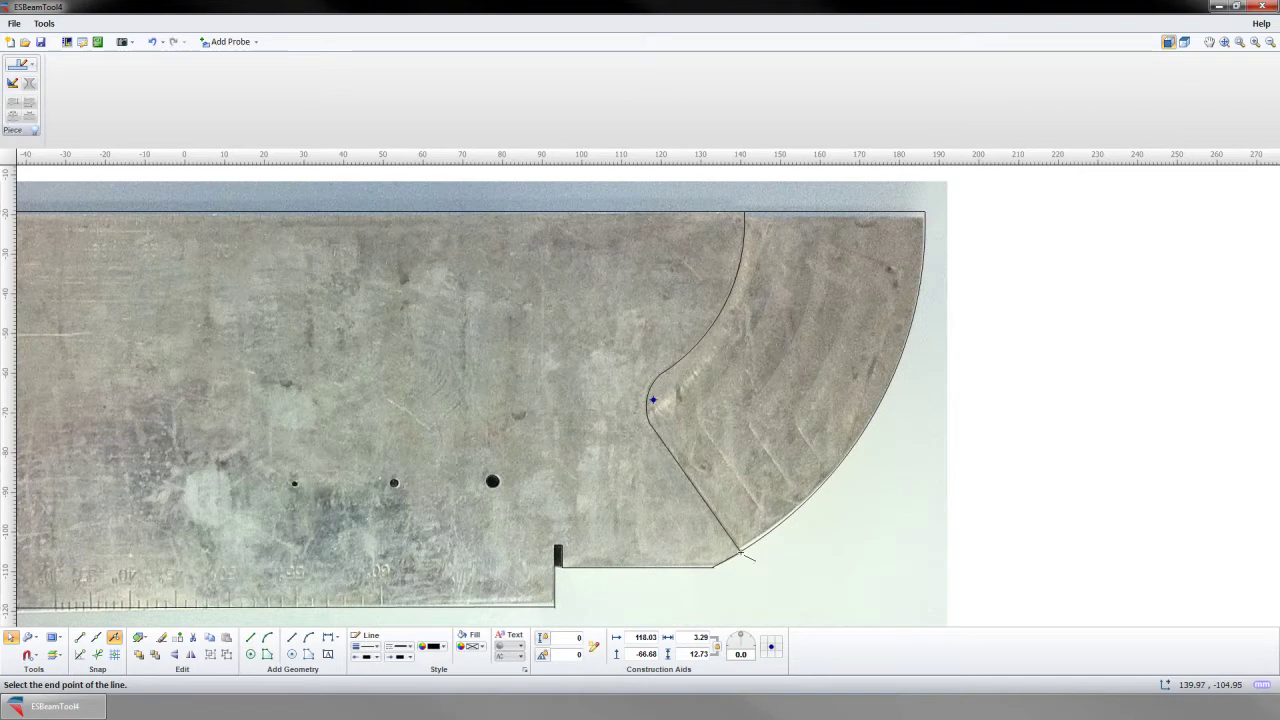
Step: Mark the new line, the lower arc and the upper arc as Reflective
{"action": "right_click", "coordinate": [692, 485]}
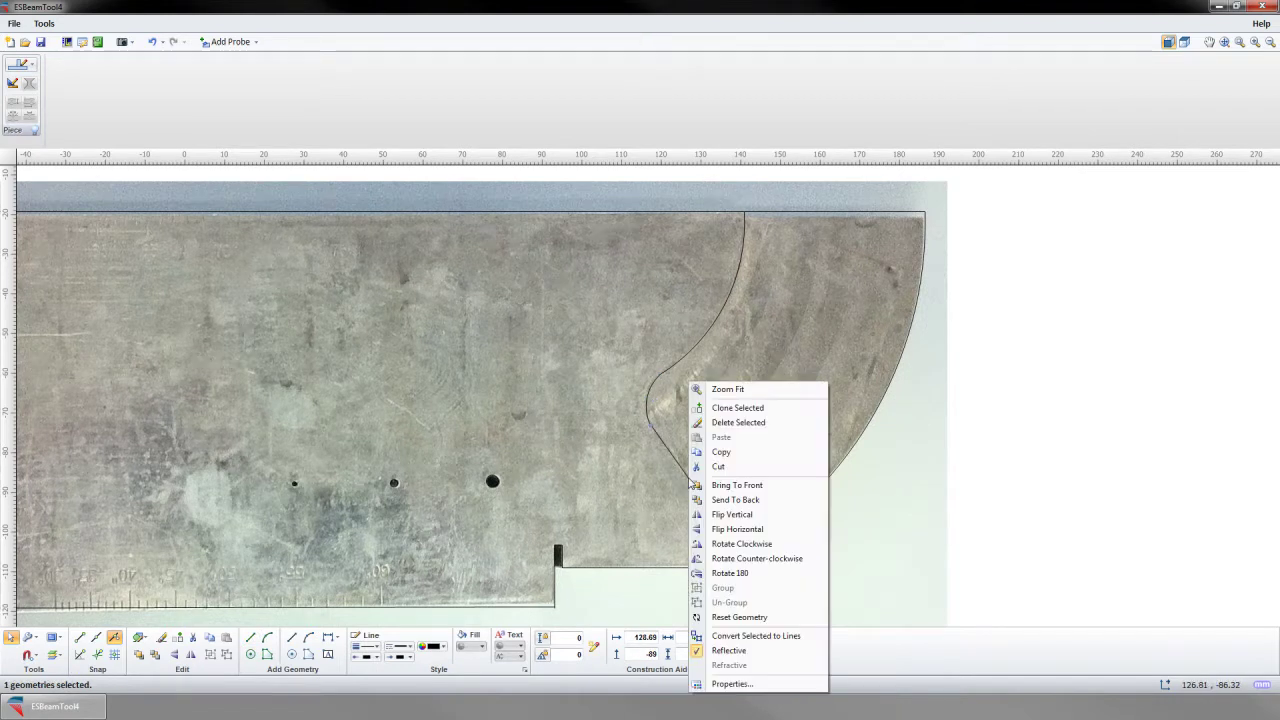
{"action": "left_click", "coordinate": [728, 650]}
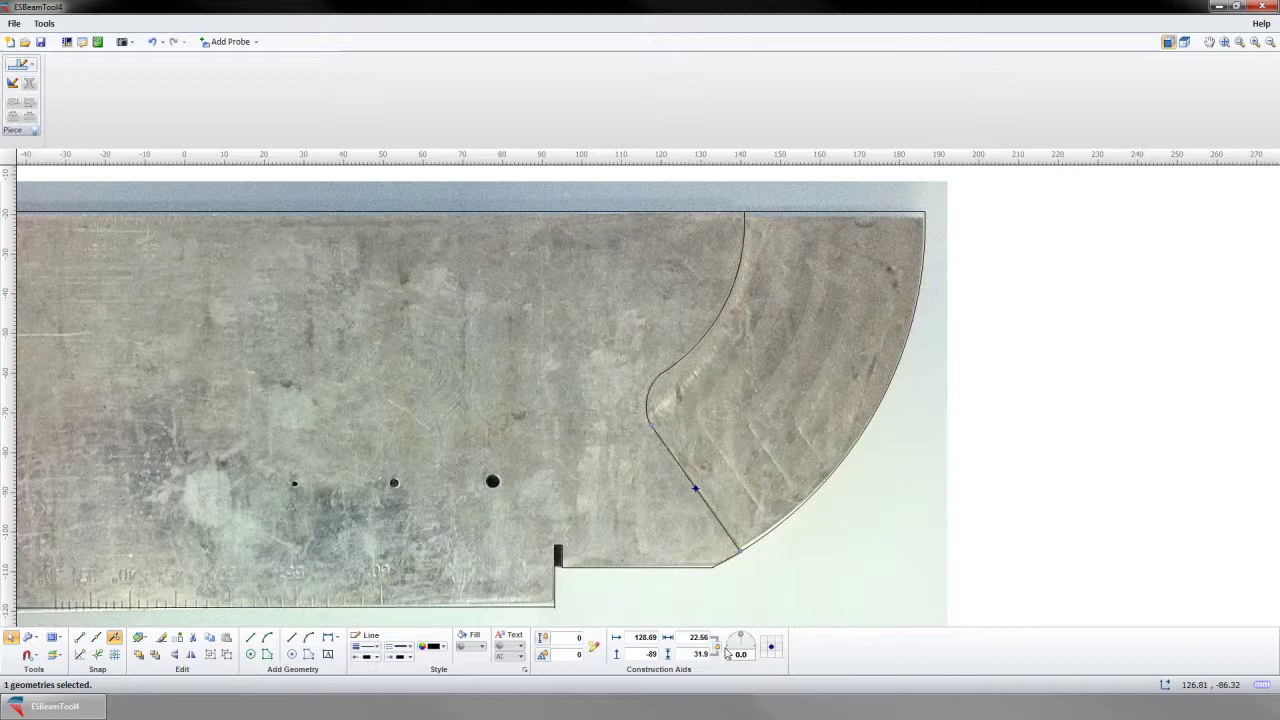
{"action": "right_click", "coordinate": [652, 394]}
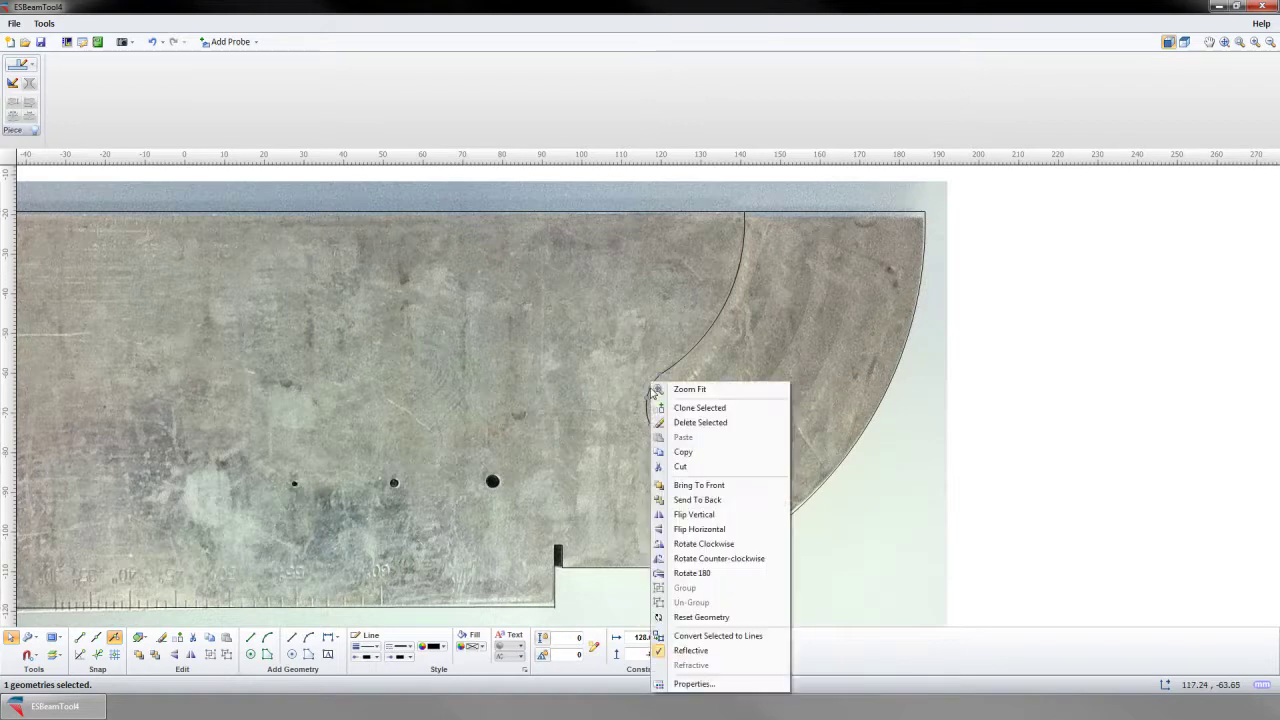
{"action": "left_click", "coordinate": [700, 650]}
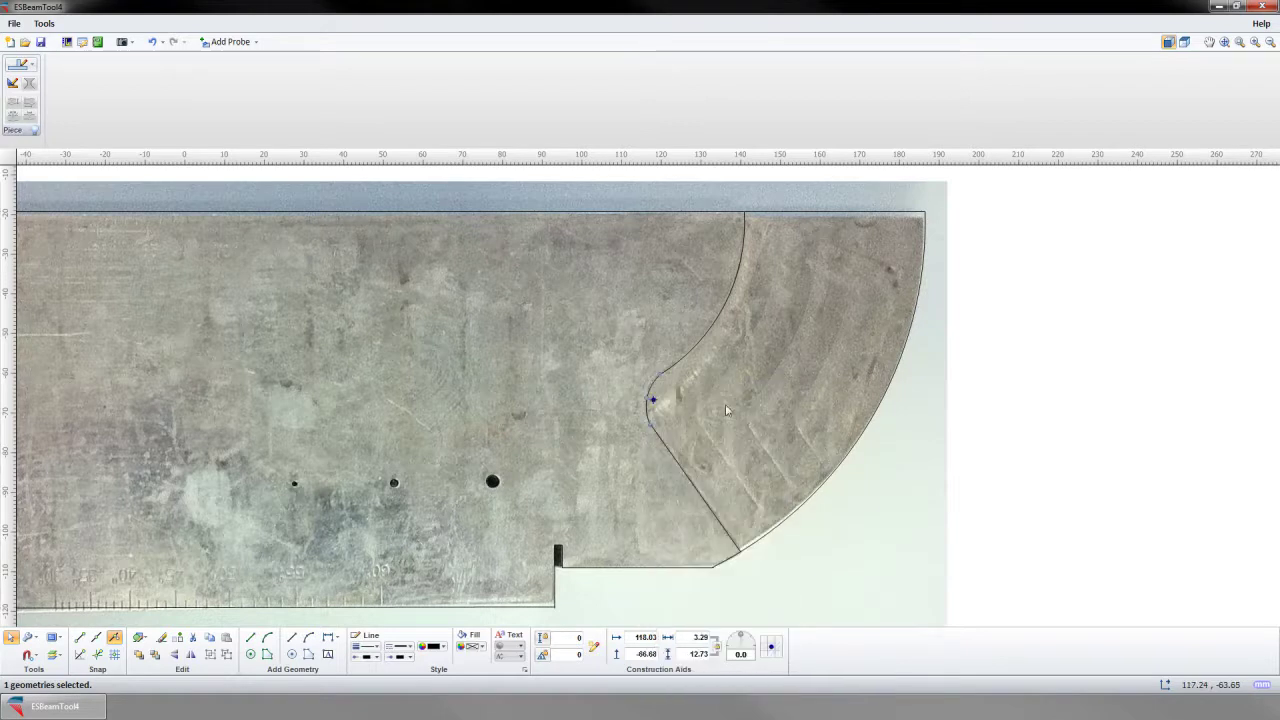
{"action": "right_click", "coordinate": [710, 324]}
{"action": "left_click", "coordinate": [743, 589]}
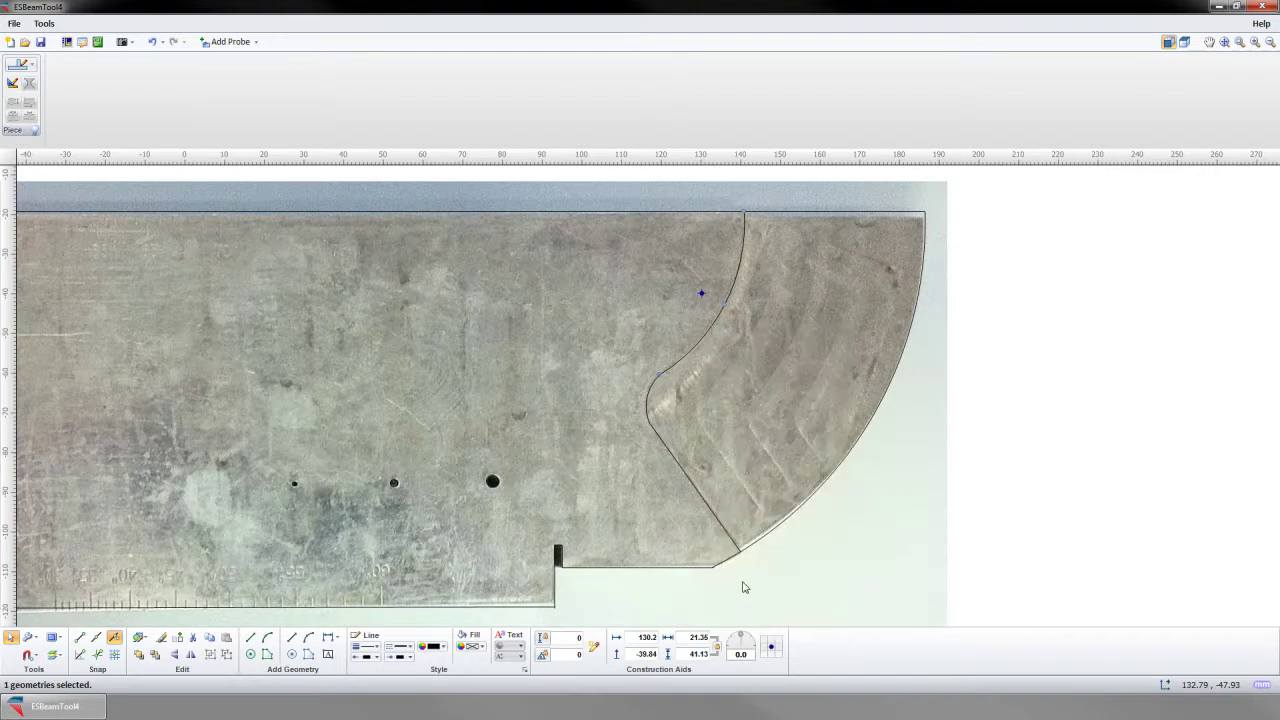
{"action": "scroll", "coordinate": [545, 420], "scroll_direction": "down", "scroll_amount": 3}
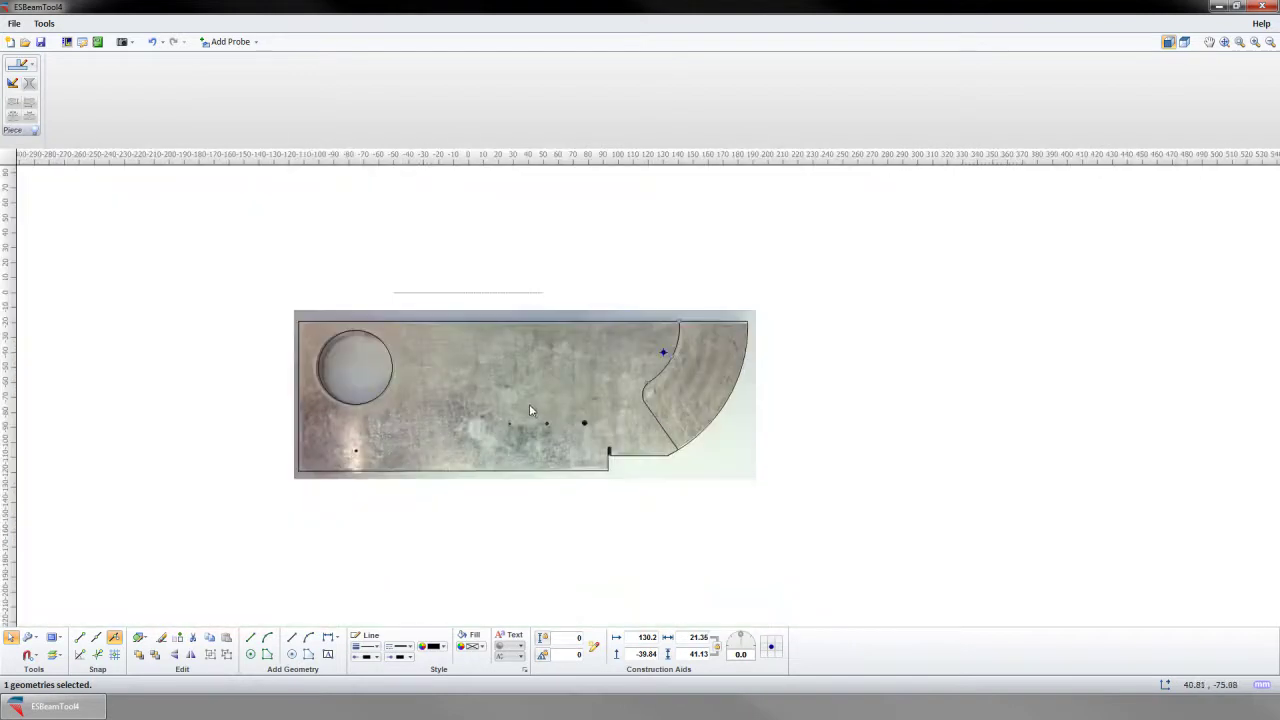
Step: Add a phased array probe, Phased Array Probe 1, above the traced block
{"action": "left_click", "coordinate": [240, 43]}
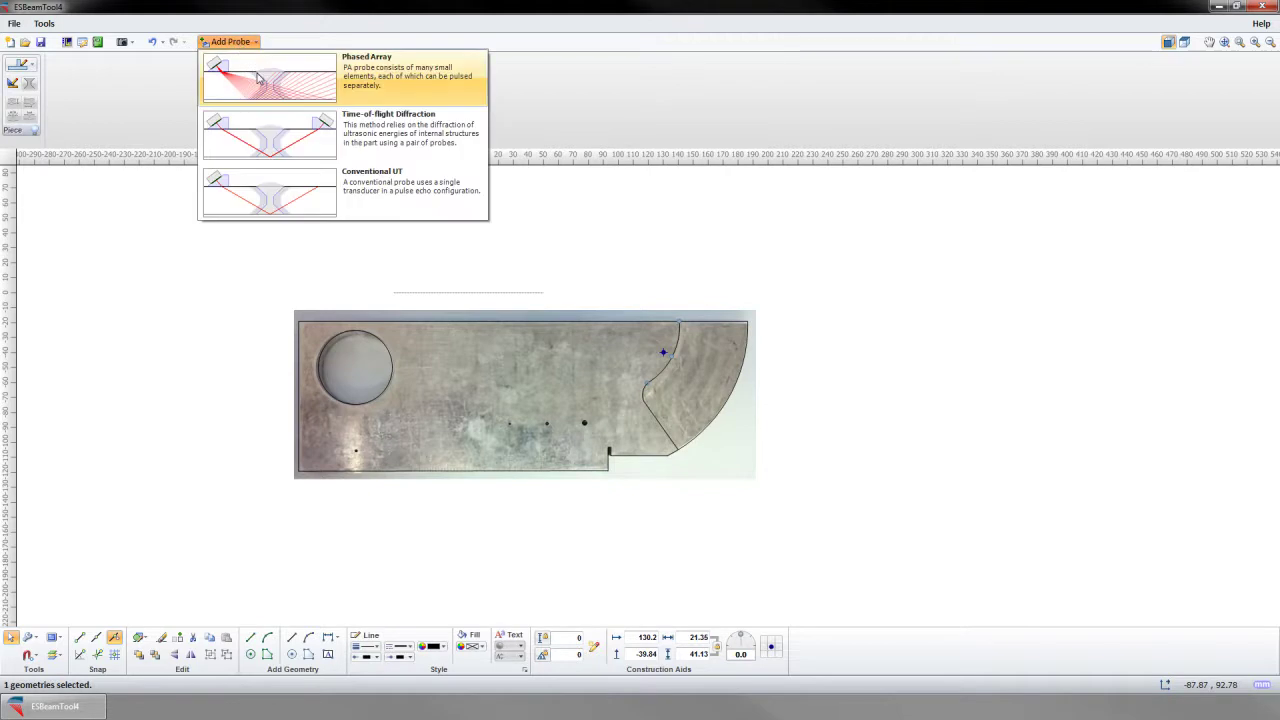
{"action": "left_click", "coordinate": [257, 79]}
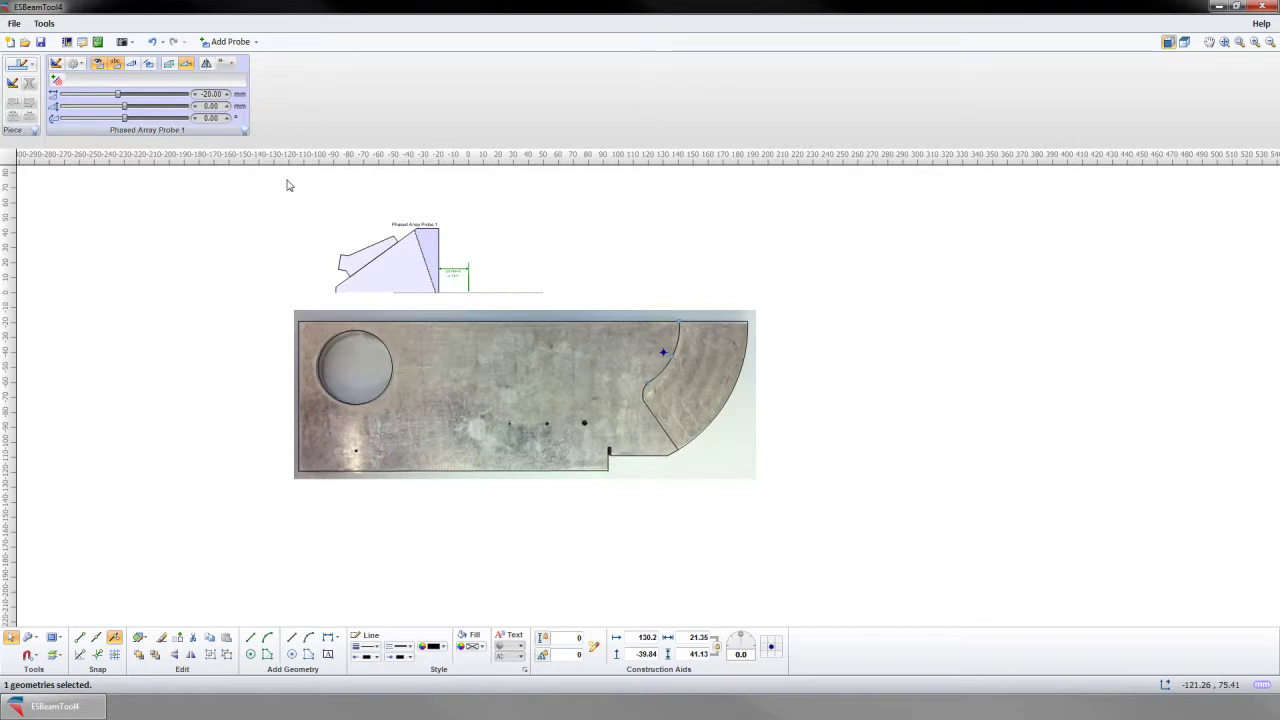
Step: Import the 5L16-A10 transducer into the probe, filtering part numbers by 'a10'
{"action": "left_click", "coordinate": [57, 63]}
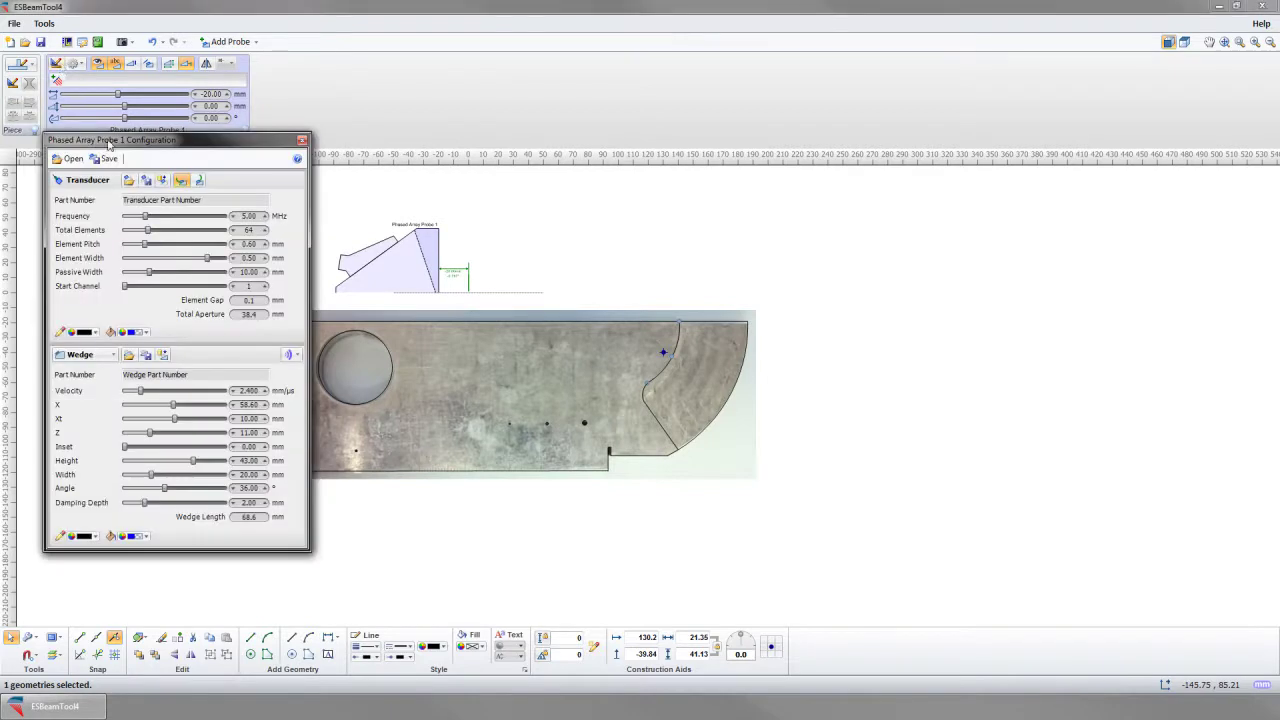
{"action": "left_click", "coordinate": [163, 181]}
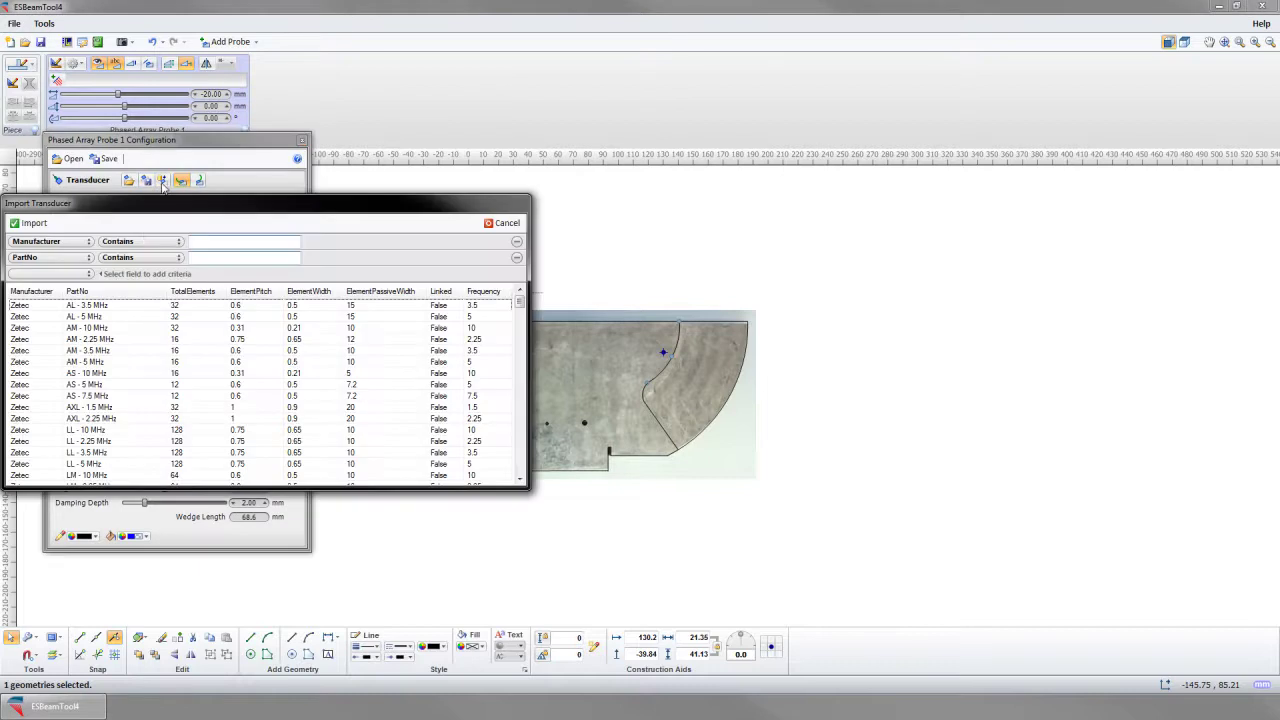
{"action": "left_click", "coordinate": [198, 258]}
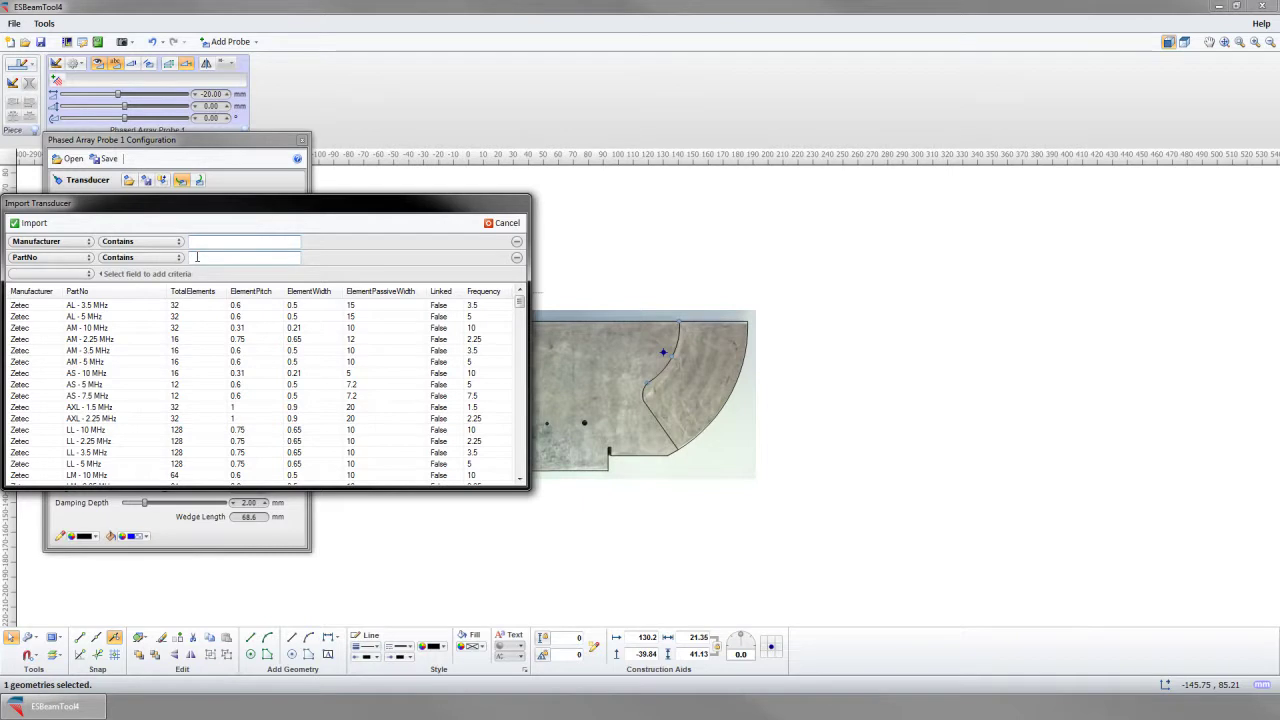
{"action": "type", "text": "a10"}
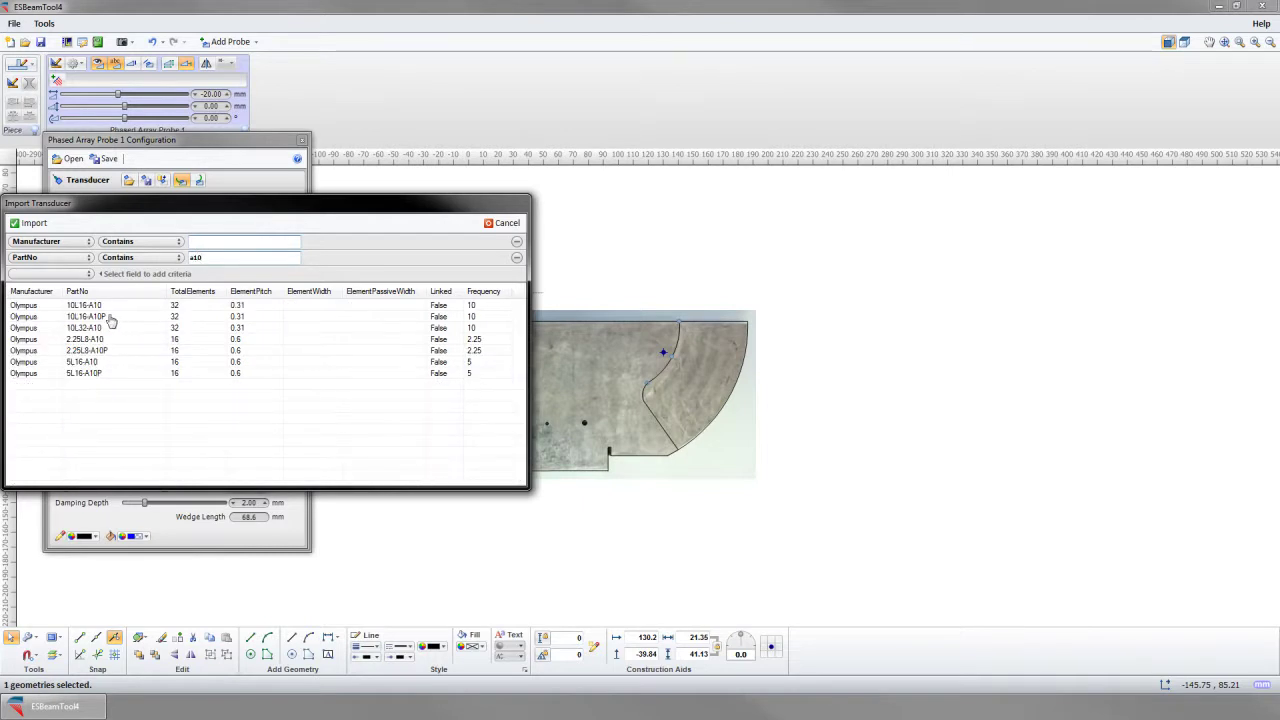
{"action": "left_click", "coordinate": [83, 364]}
{"action": "double_click", "coordinate": [84, 364]}
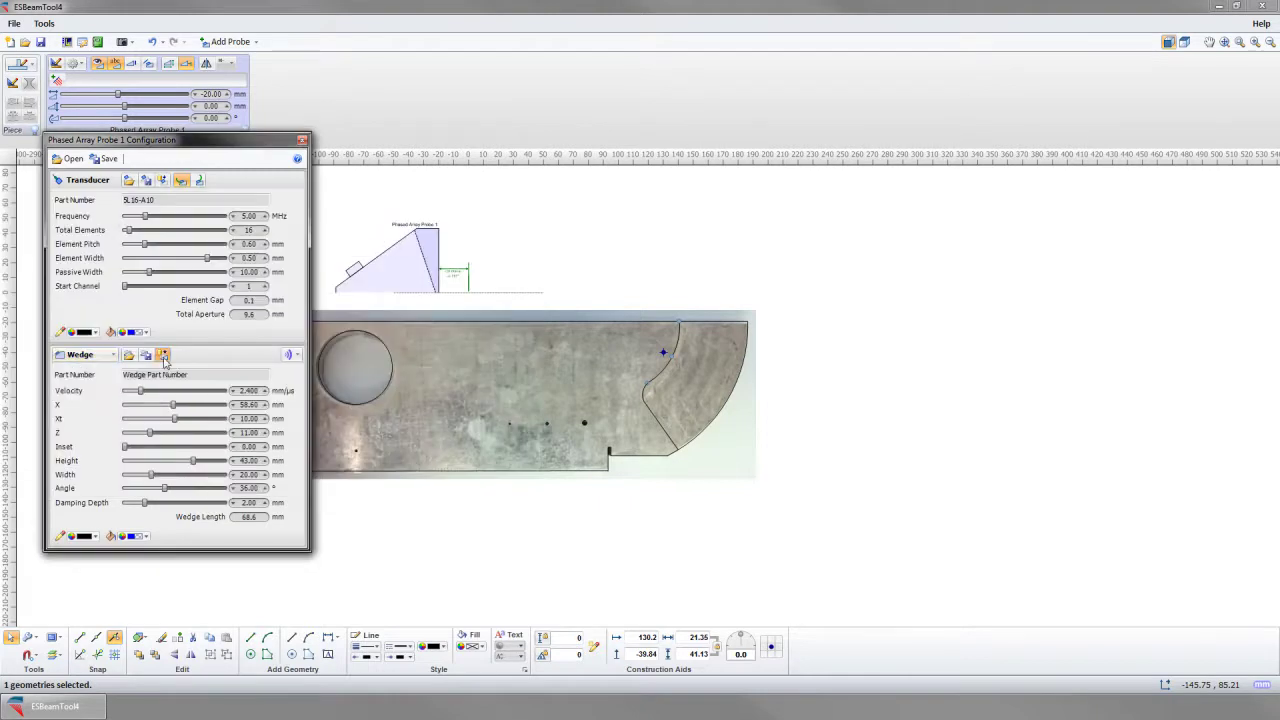
Step: Import the SA10-N55S 5L16-A10 wedge, filtering part numbers by 'SA10'
{"action": "left_click", "coordinate": [163, 356]}
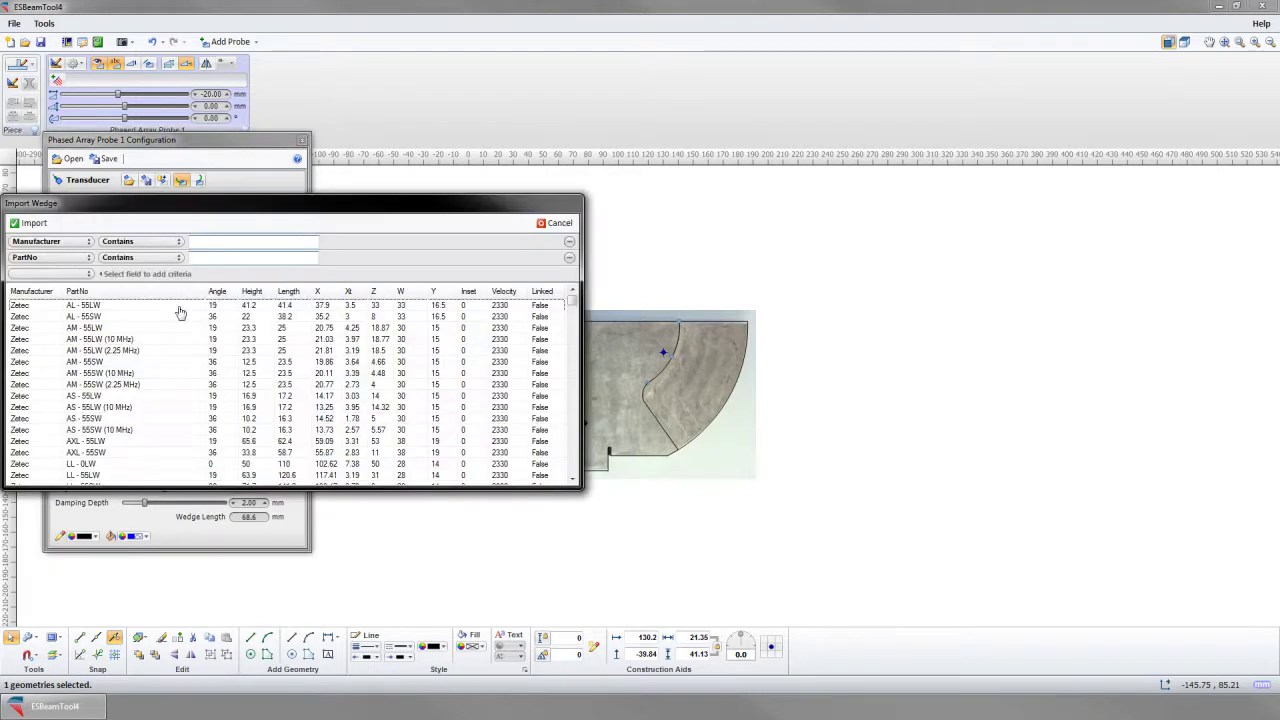
{"action": "left_click", "coordinate": [193, 257]}
{"action": "type", "text": "SA10"}
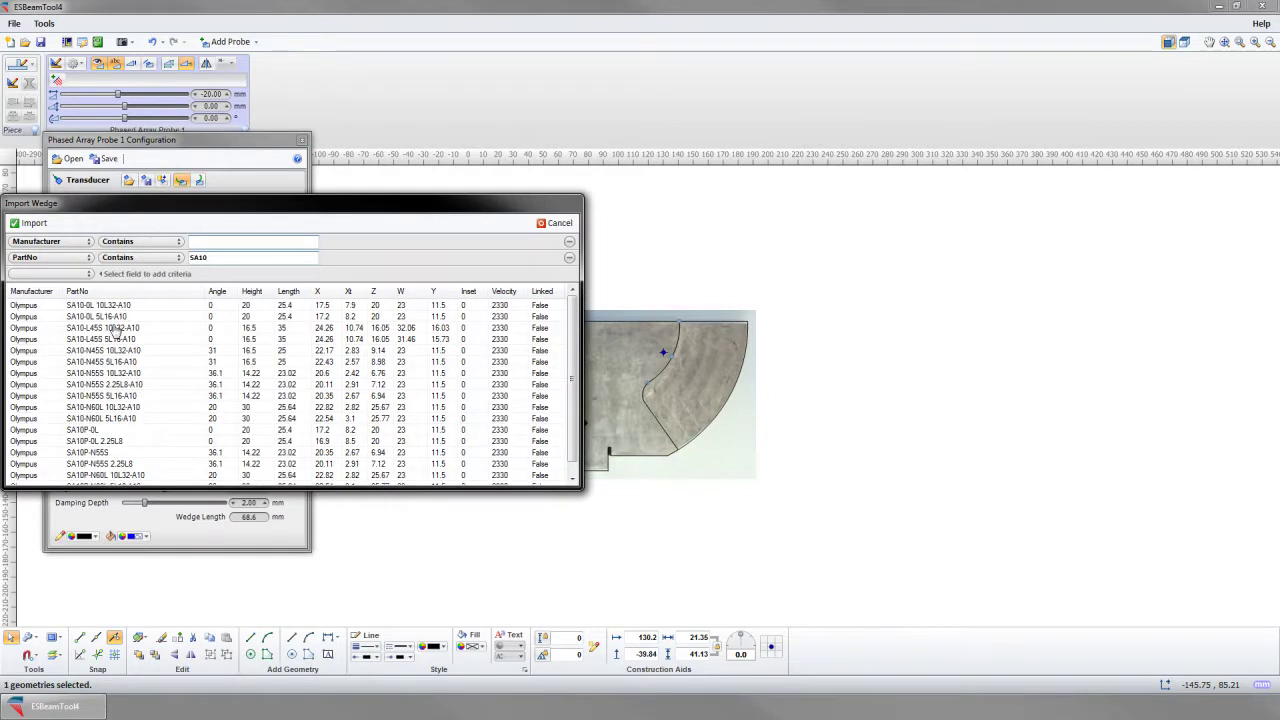
{"action": "double_click", "coordinate": [100, 395]}
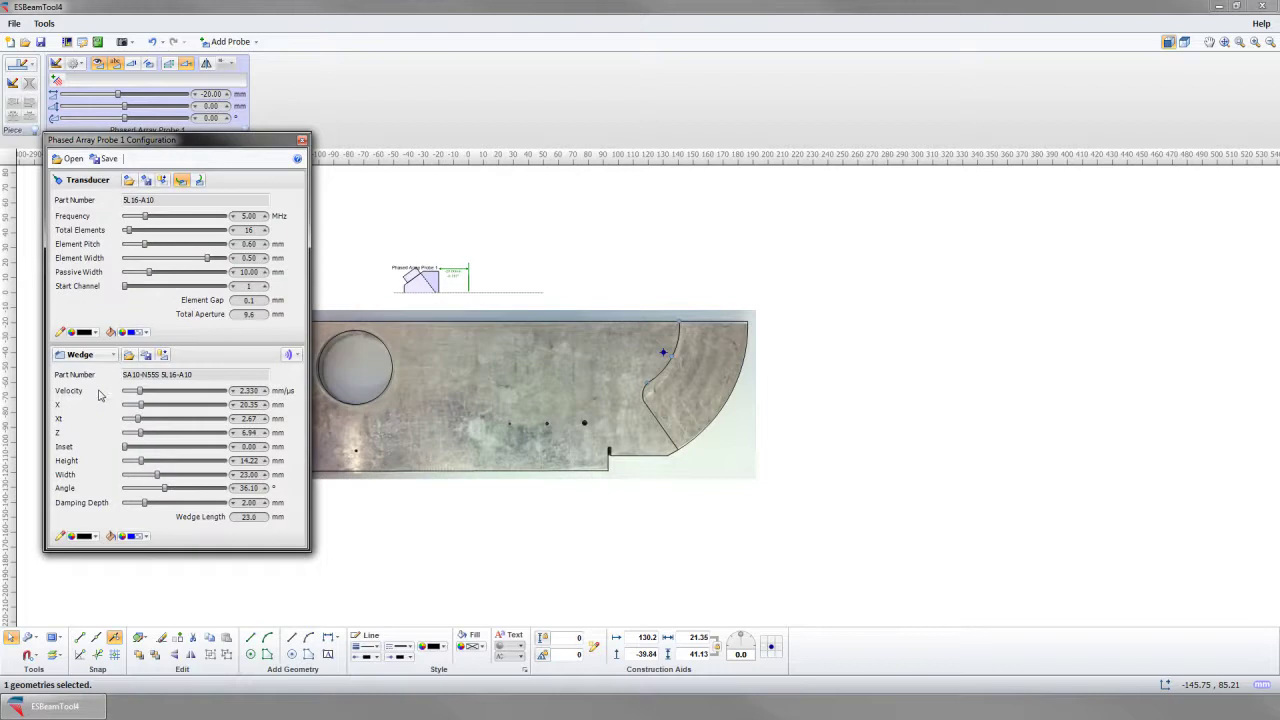
Step: Lower the probe onto the block's top and add a 45°–75° sectorial beamset
{"action": "left_click", "coordinate": [304, 142]}
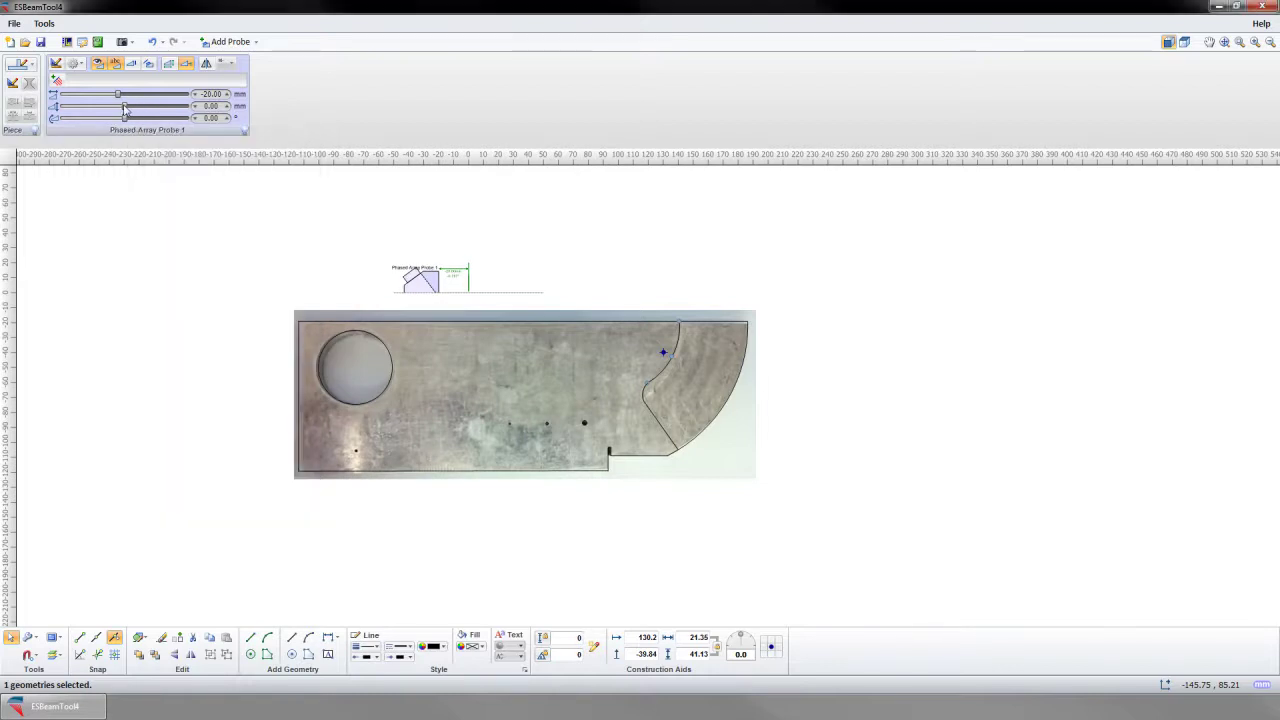
{"action": "left_click_drag", "start_coordinate": [126, 110], "coordinate": [101, 112]}
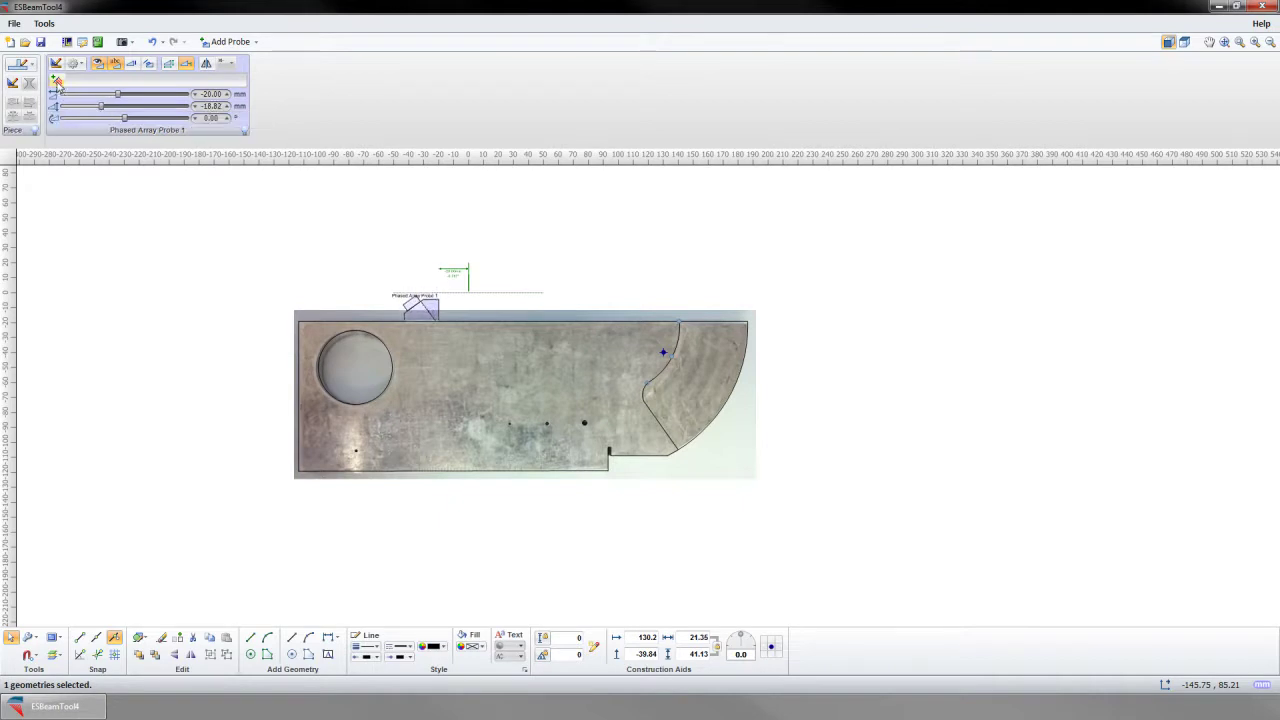
{"action": "left_click", "coordinate": [57, 85]}
{"action": "left_click", "coordinate": [90, 231]}
{"action": "left_click_drag", "start_coordinate": [229, 98], "coordinate": [176, 130]}
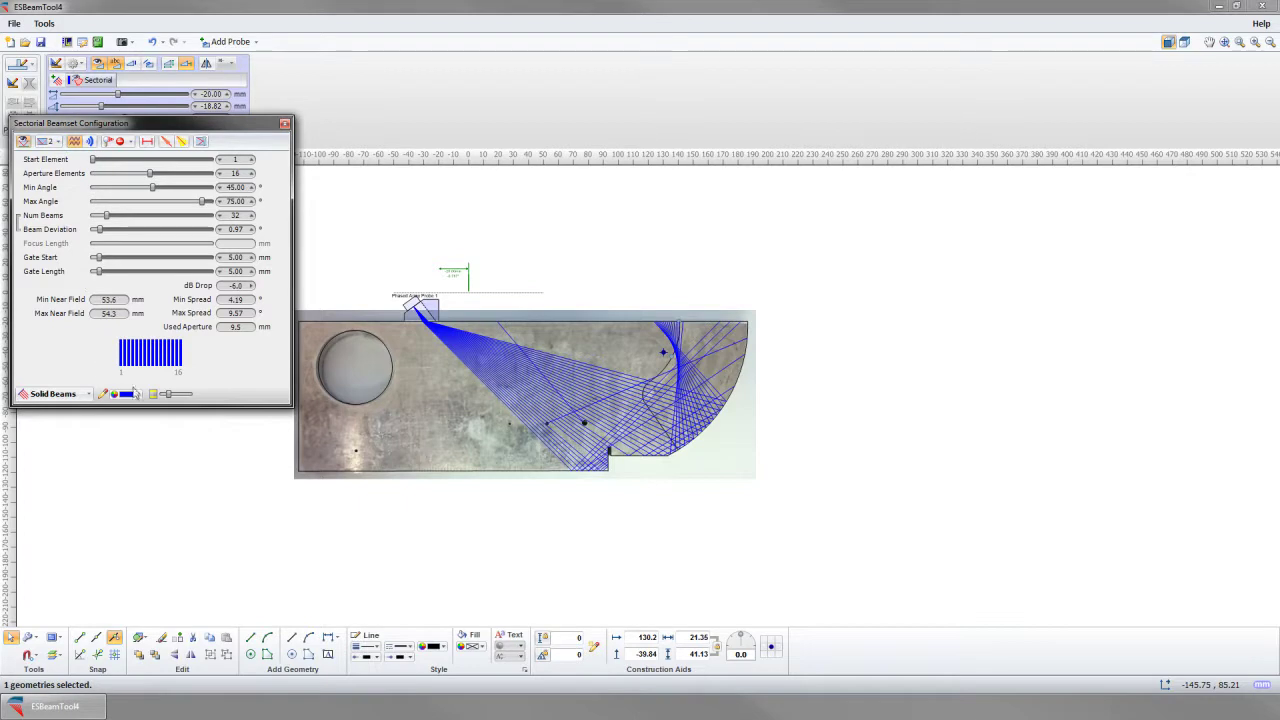
Step: Set the sectorial beamset's beam style to Color List
{"action": "left_click", "coordinate": [89, 395]}
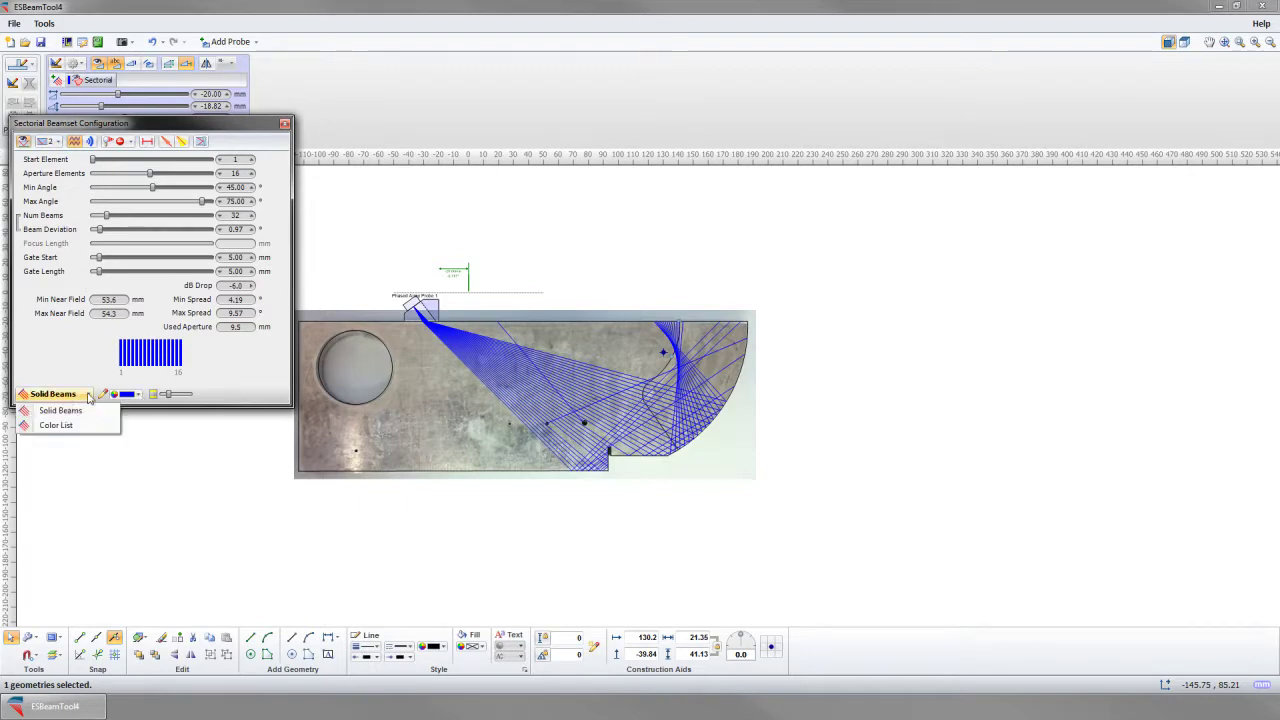
{"action": "left_click", "coordinate": [60, 426]}
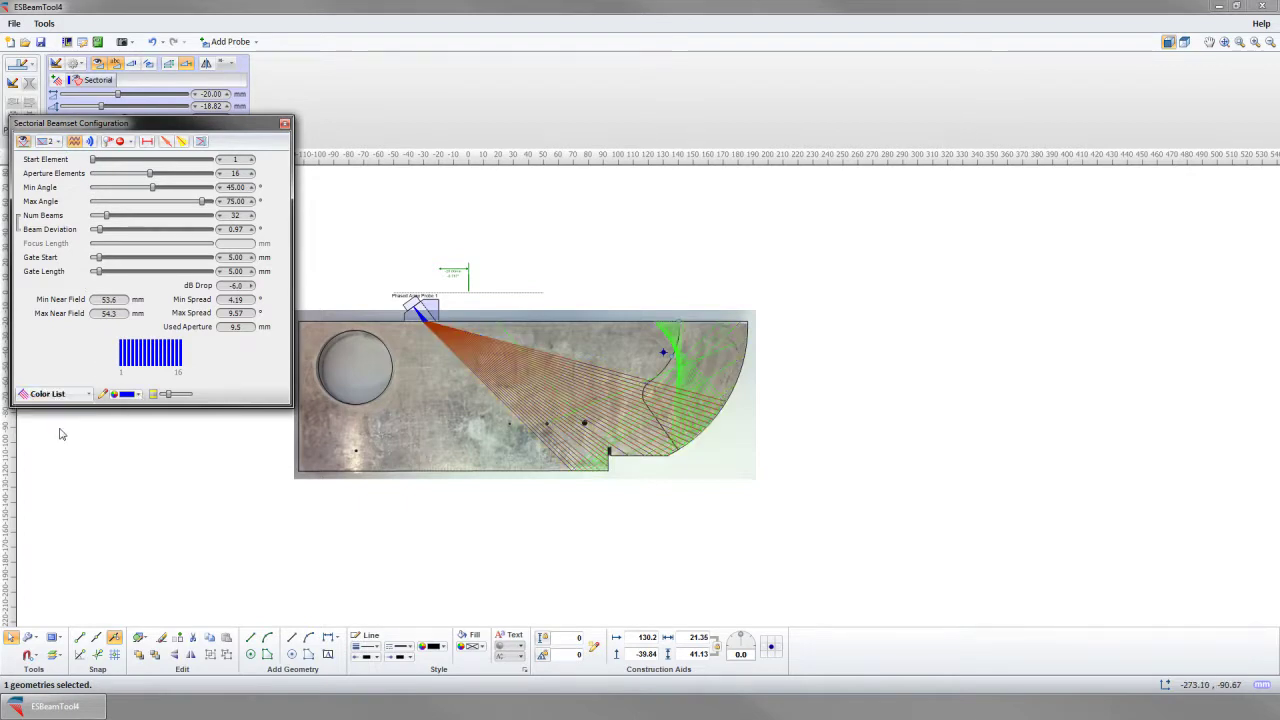
{"action": "left_click", "coordinate": [284, 124]}
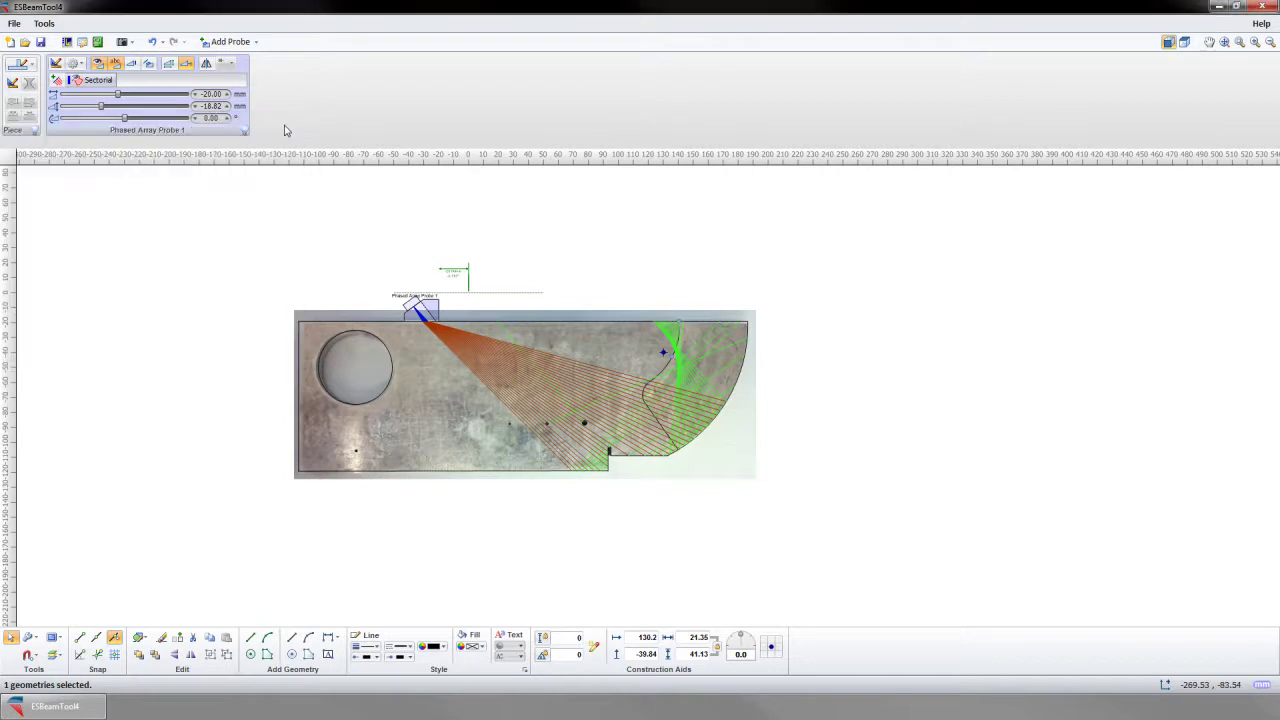
Step: Adjust the Probe Position to 8.60 mm
{"action": "scroll", "coordinate": [118, 97], "scroll_direction": "up", "scroll_amount": 8}
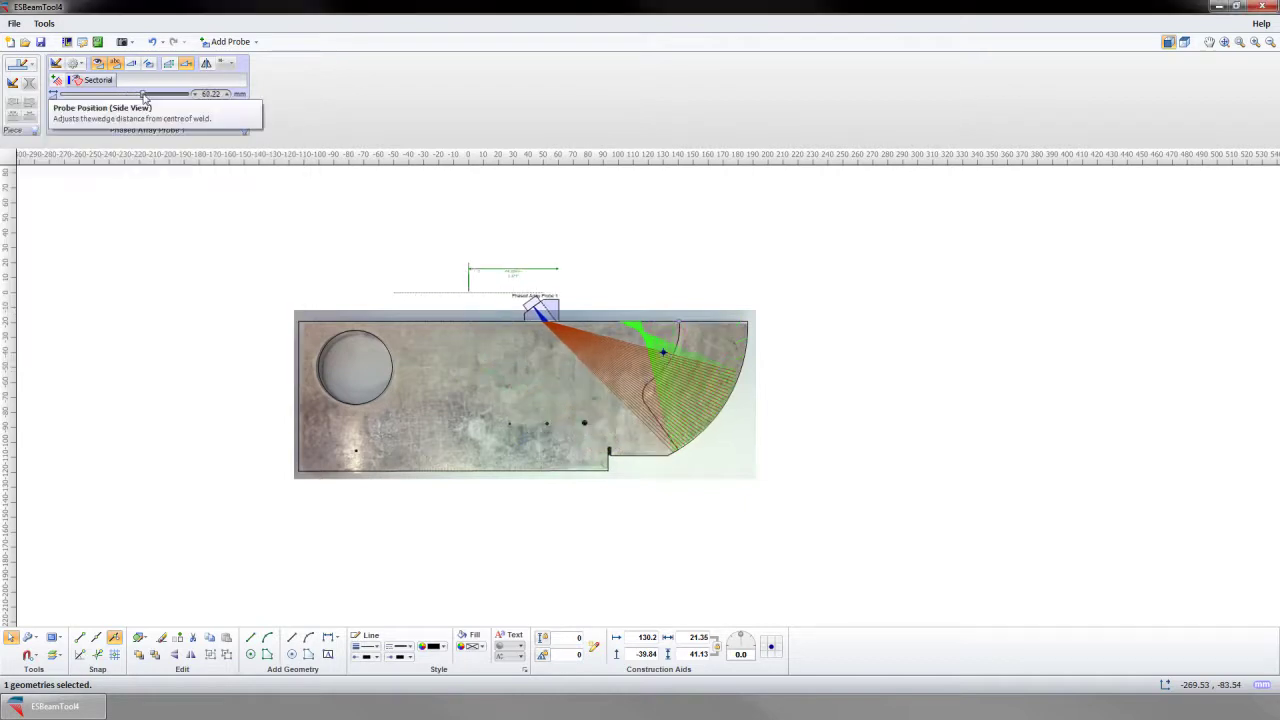
{"action": "scroll", "coordinate": [120, 103], "scroll_direction": "down", "scroll_amount": 4}
{"action": "scroll", "coordinate": [120, 103], "scroll_direction": "up", "scroll_amount": 3}
{"action": "scroll", "coordinate": [120, 103], "scroll_direction": "down", "scroll_amount": 6}
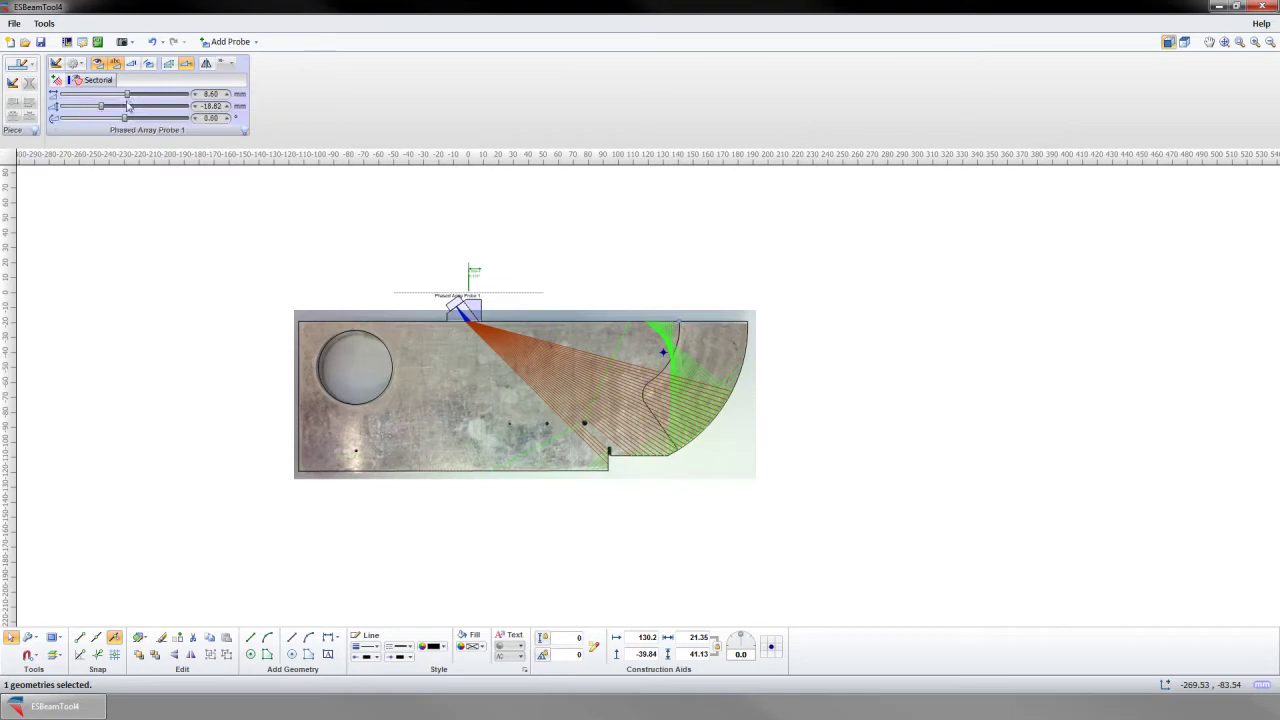
Step: Hide the Bitmap photo layer and place the probe at -55.91 mm, mirrored to fire rightward
{"action": "left_click", "coordinate": [52, 637]}
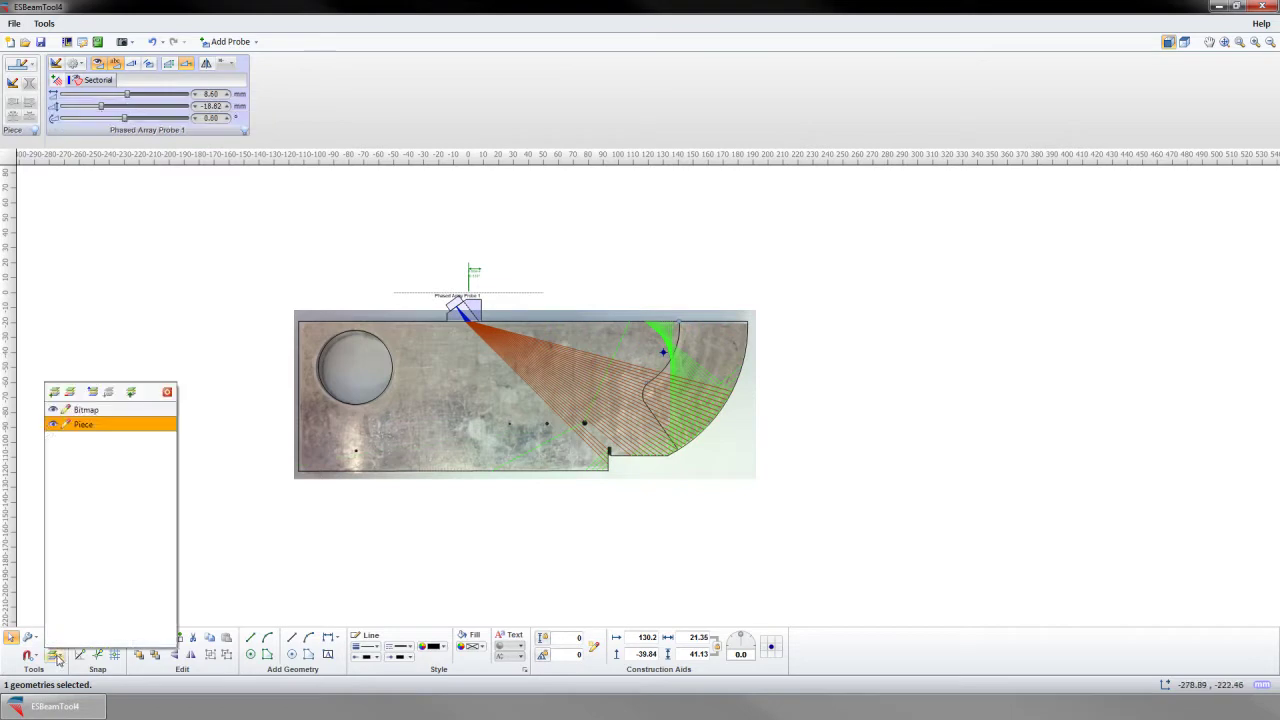
{"action": "left_click", "coordinate": [53, 410]}
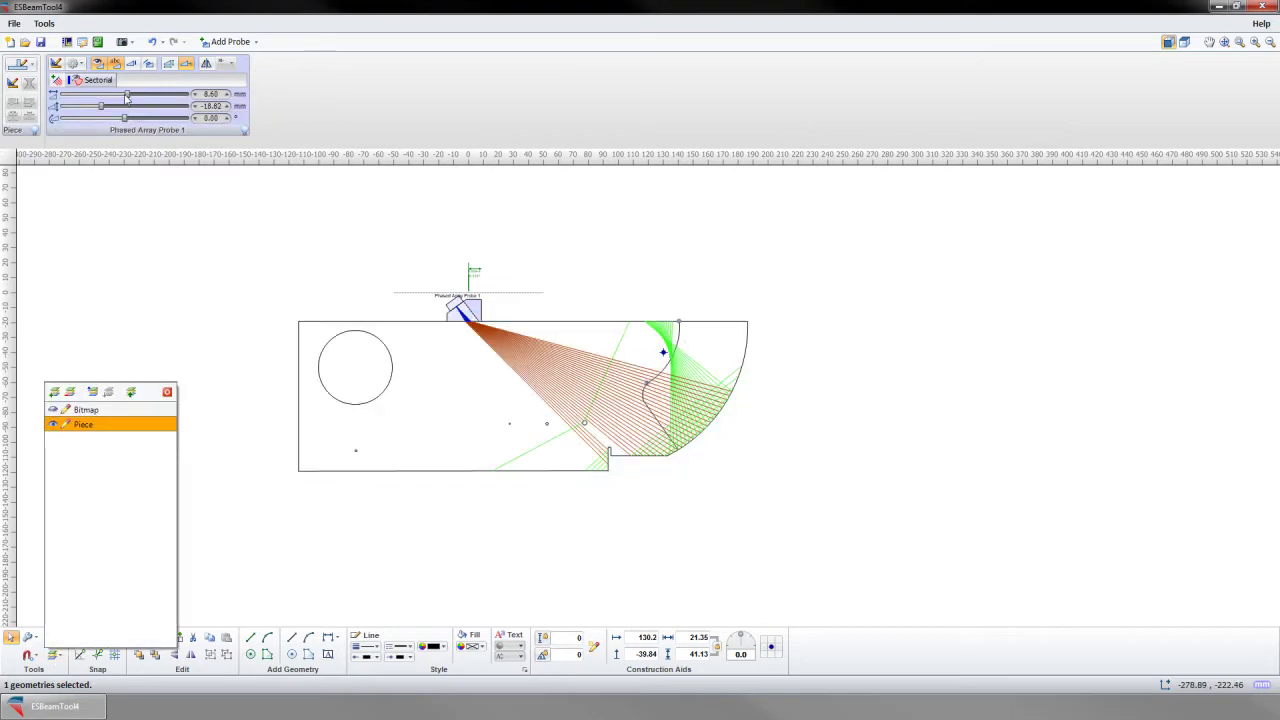
{"action": "mouse_move", "coordinate": [127, 96]}
{"action": "left_mouse_down"}
{"action": "mouse_move", "coordinate": [100, 104]}
{"action": "mouse_move", "coordinate": [119, 106]}
{"action": "left_mouse_up"}
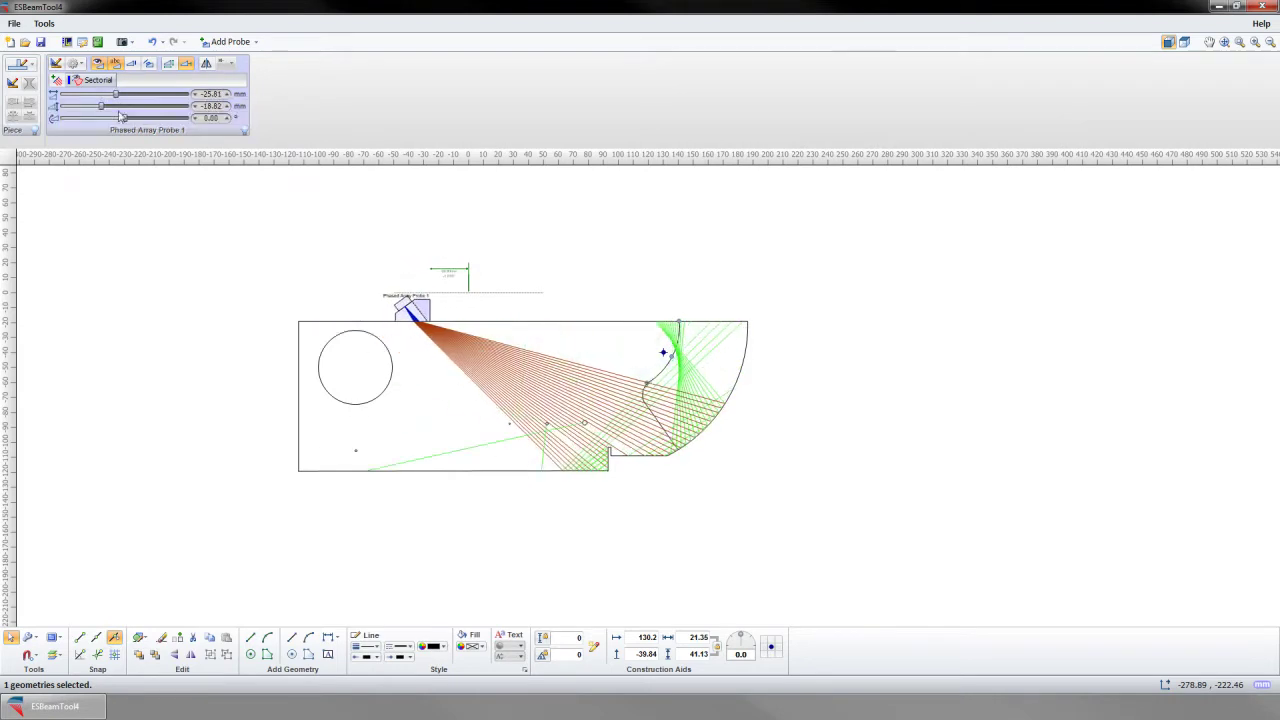
{"action": "left_click", "coordinate": [205, 64]}
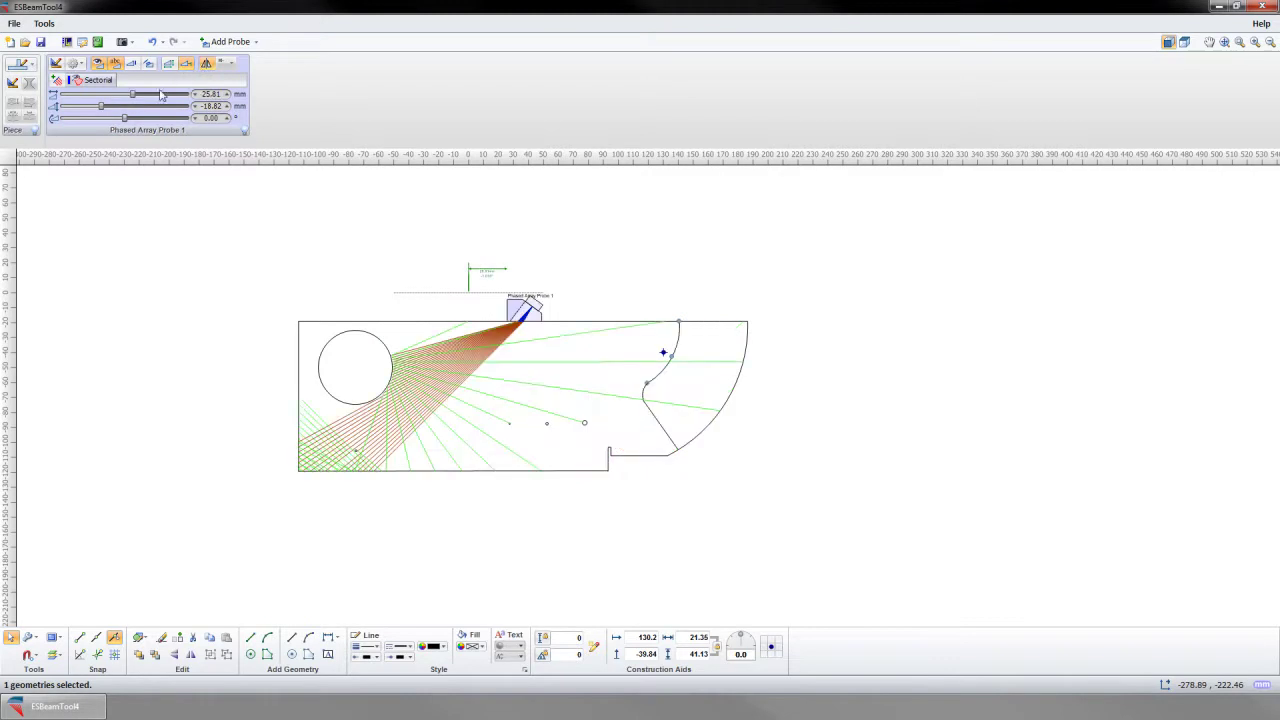
{"action": "mouse_move", "coordinate": [133, 95]}
{"action": "left_mouse_down"}
{"action": "mouse_move", "coordinate": [116, 97]}
{"action": "mouse_move", "coordinate": [143, 100]}
{"action": "left_mouse_up"}
{"action": "left_click", "coordinate": [205, 64]}
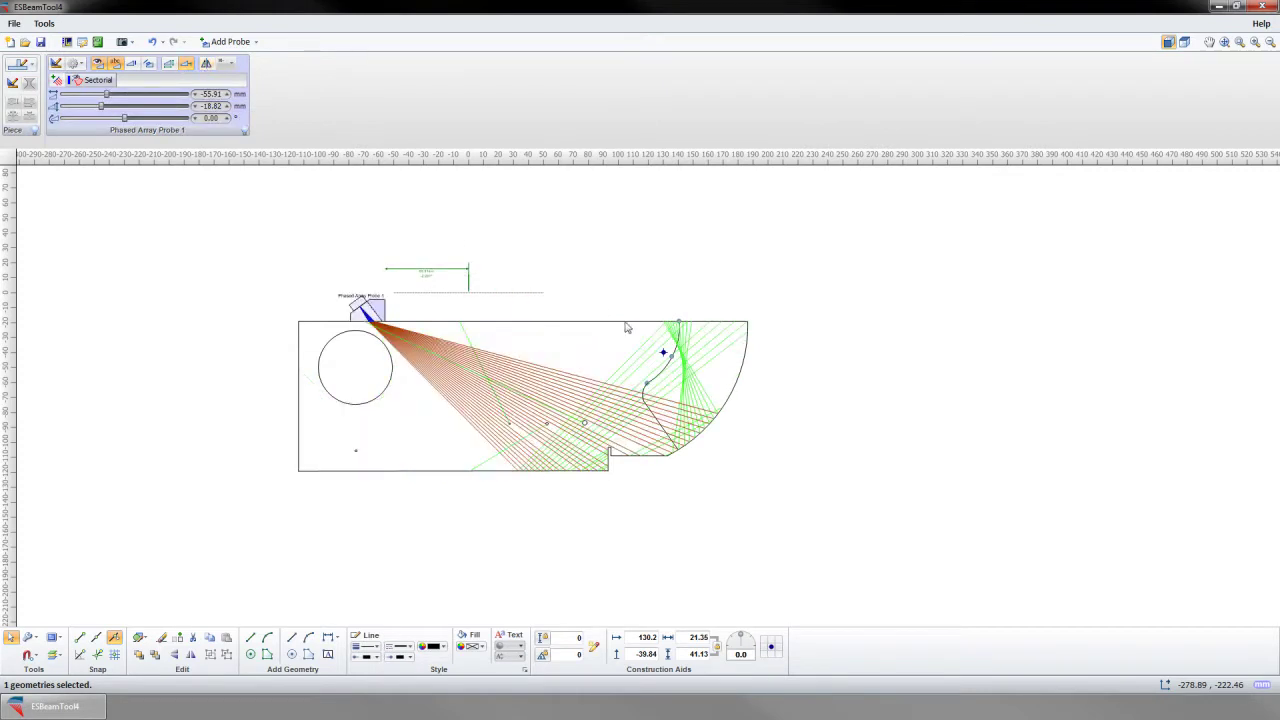
Step: Make the diagonal edge reflective instead of the arc, then move the probe to -21.51 mm
{"action": "right_click", "coordinate": [666, 370]}
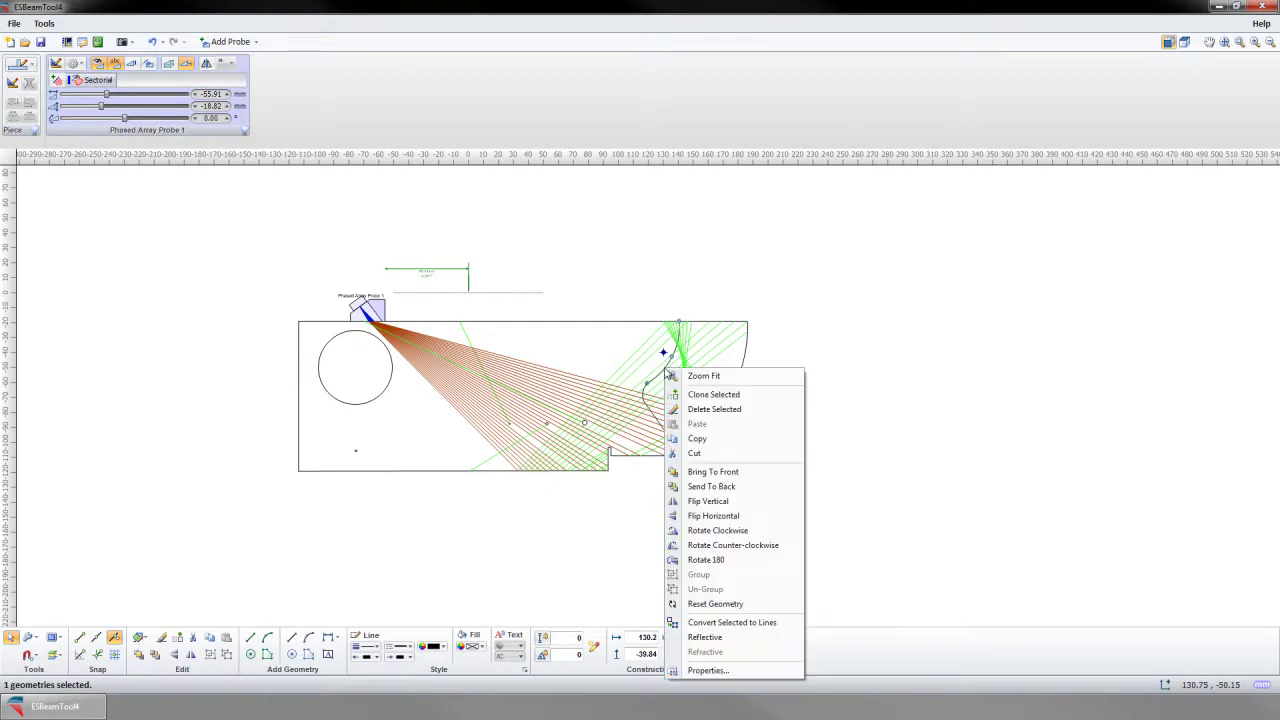
{"action": "left_click", "coordinate": [711, 639]}
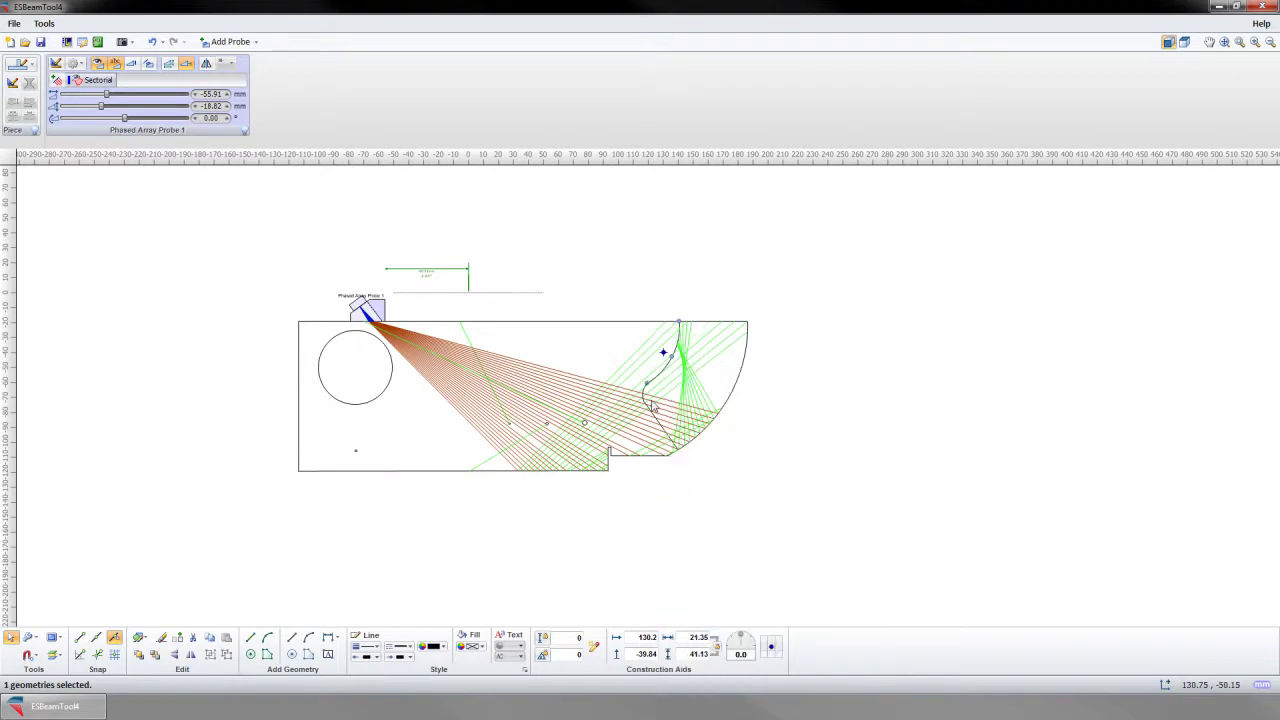
{"action": "right_click", "coordinate": [642, 394]}
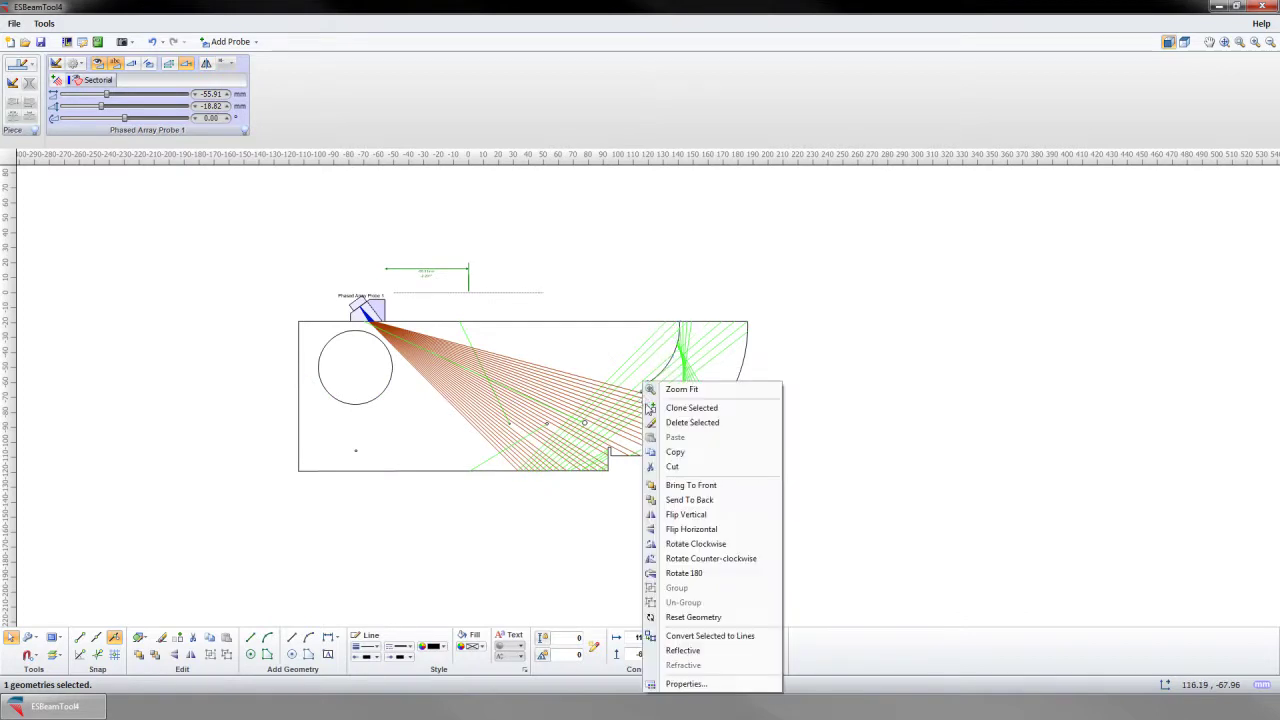
{"action": "left_click", "coordinate": [705, 649]}
{"action": "right_click", "coordinate": [664, 432]}
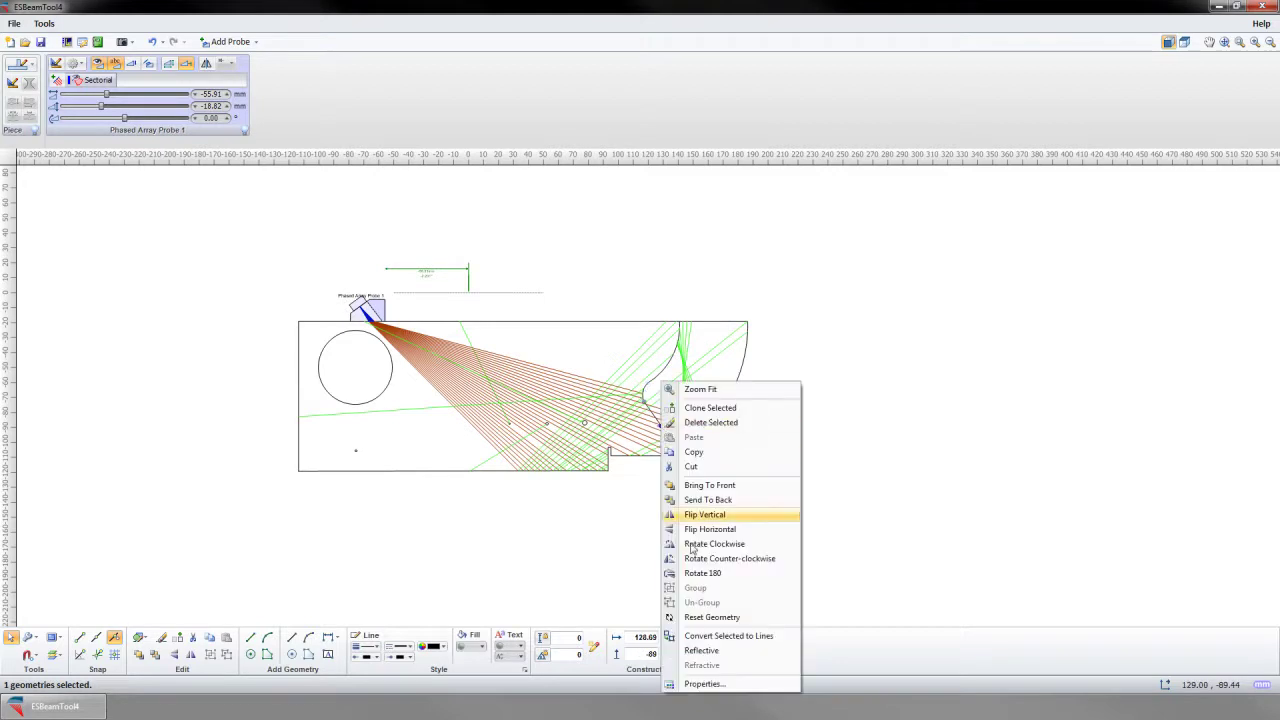
{"action": "left_click", "coordinate": [705, 649]}
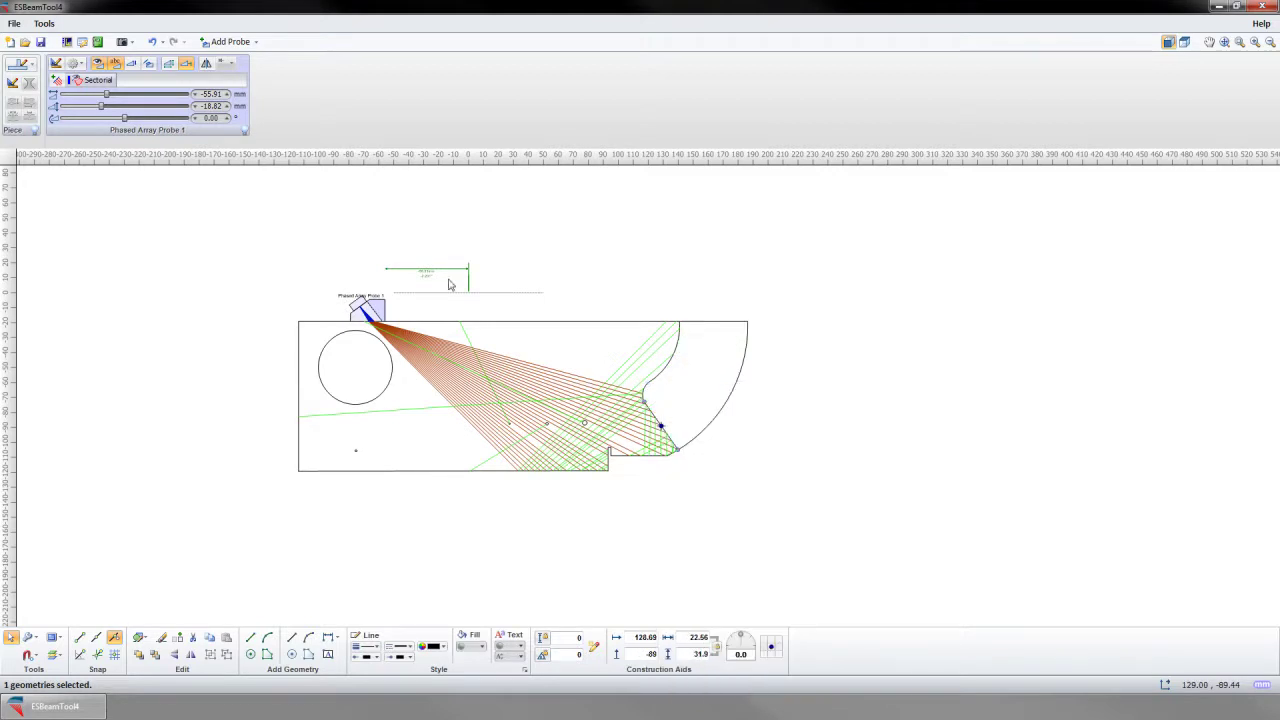
{"action": "mouse_move", "coordinate": [107, 94]}
{"action": "left_mouse_down"}
{"action": "mouse_move", "coordinate": [157, 106]}
{"action": "mouse_move", "coordinate": [120, 110]}
{"action": "left_mouse_up"}
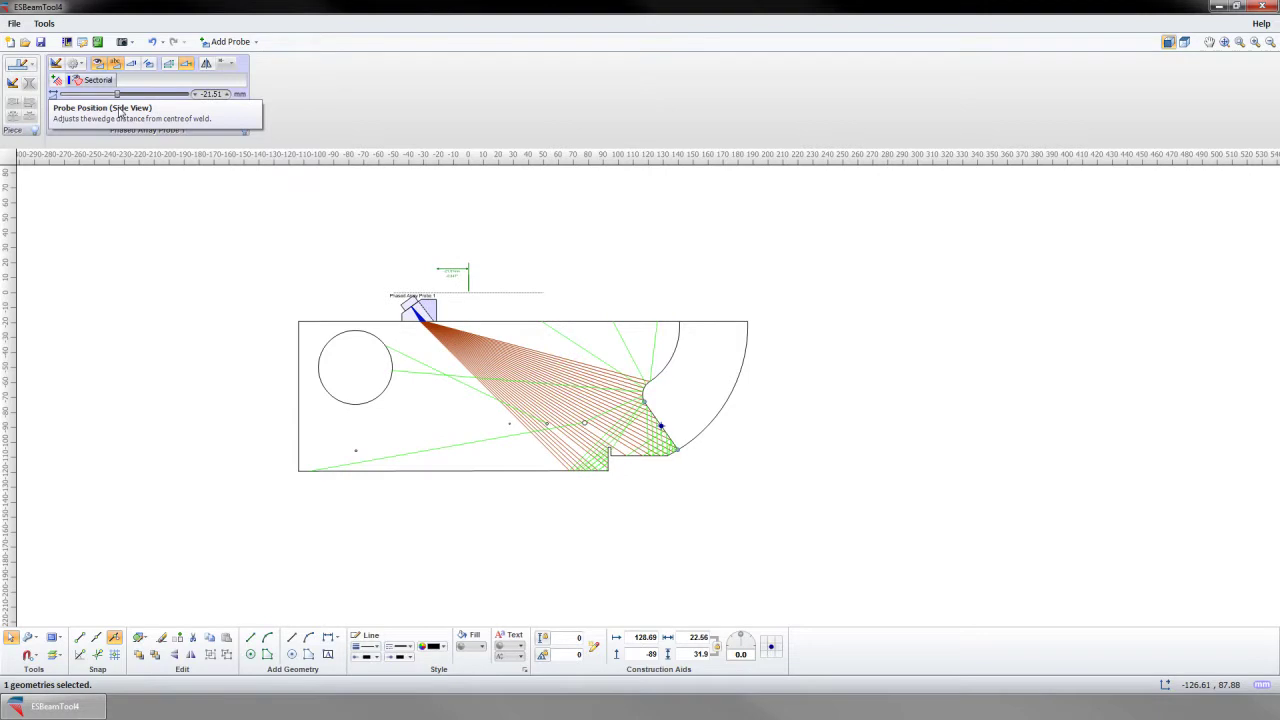